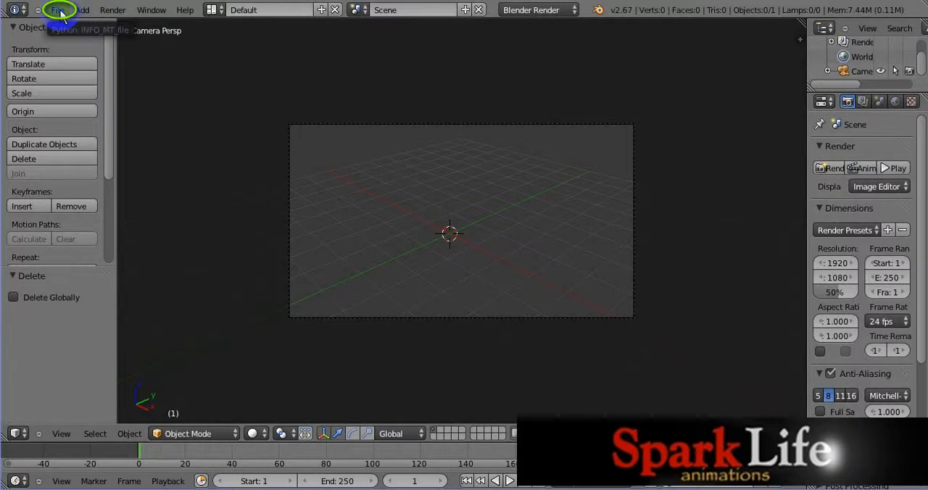
# Step: Start a new scene by reloading the start-up file
pyautogui.click(60, 13)
pyautogui.click(61, 26)
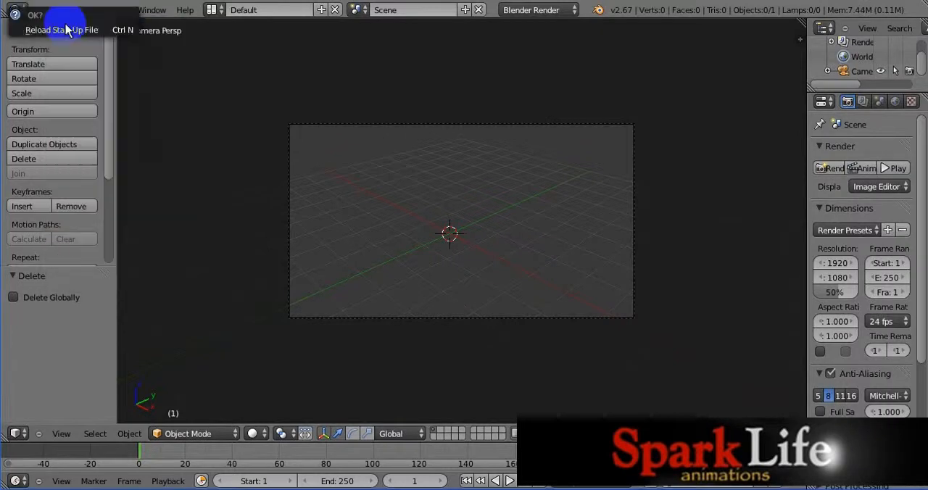
pyautogui.click(60, 29)
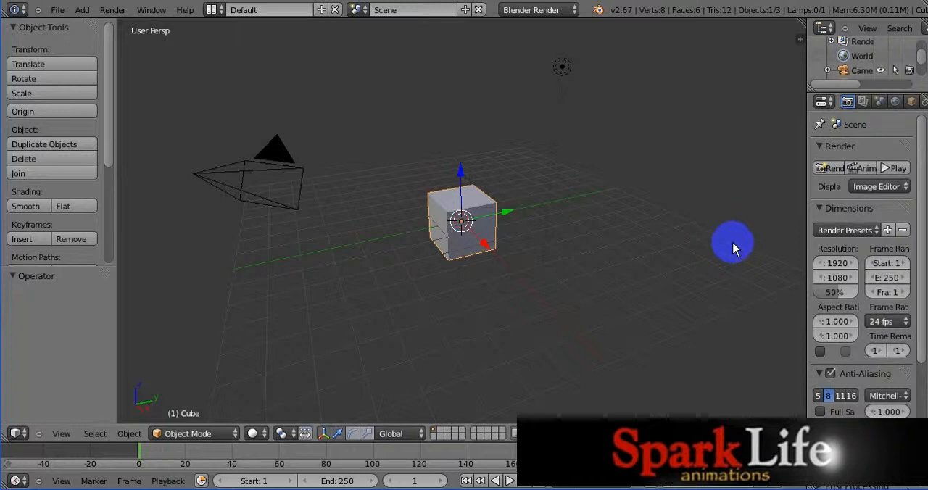
# Step: Reveal the Screencast Keys settings in the 3D view's properties and set the mouse size to 90
pyautogui.press('n')
pyautogui.moveTo(795, 262); pyautogui.dragTo(795, 333)
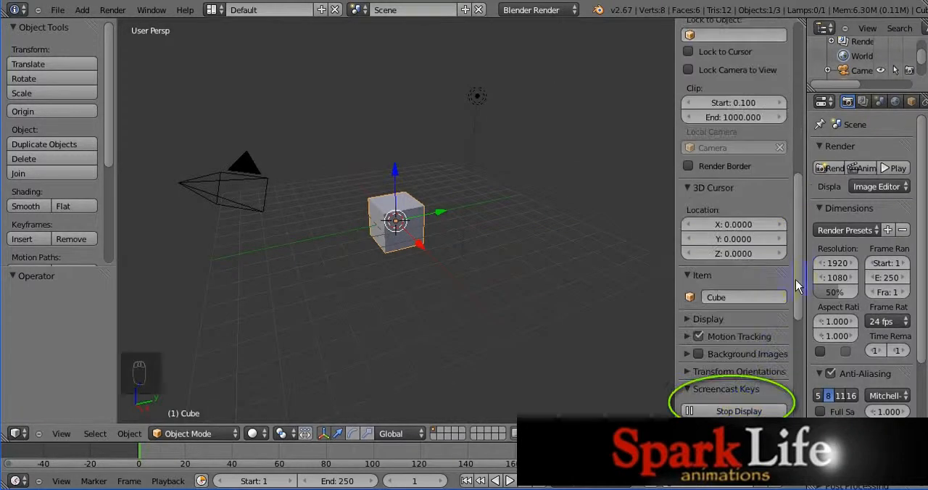
pyautogui.moveTo(795, 368); pyautogui.dragTo(797, 391)
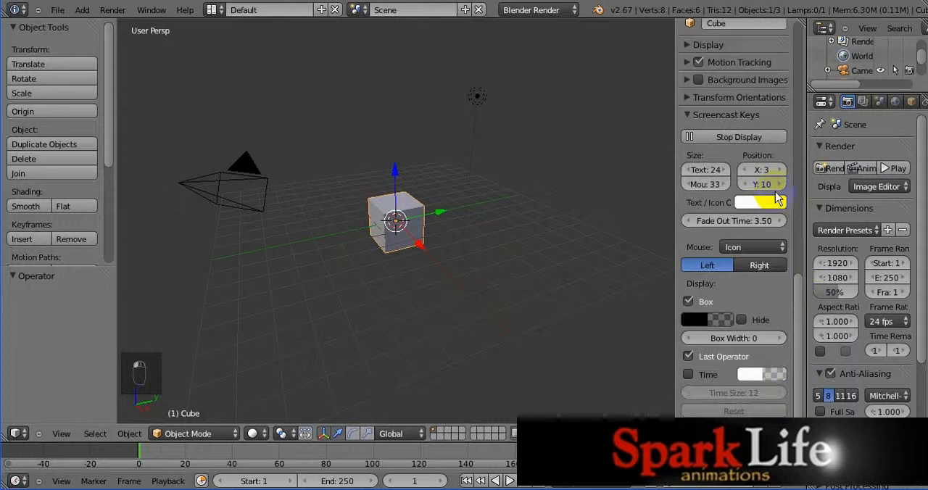
pyautogui.click(714, 185)
pyautogui.write('9')
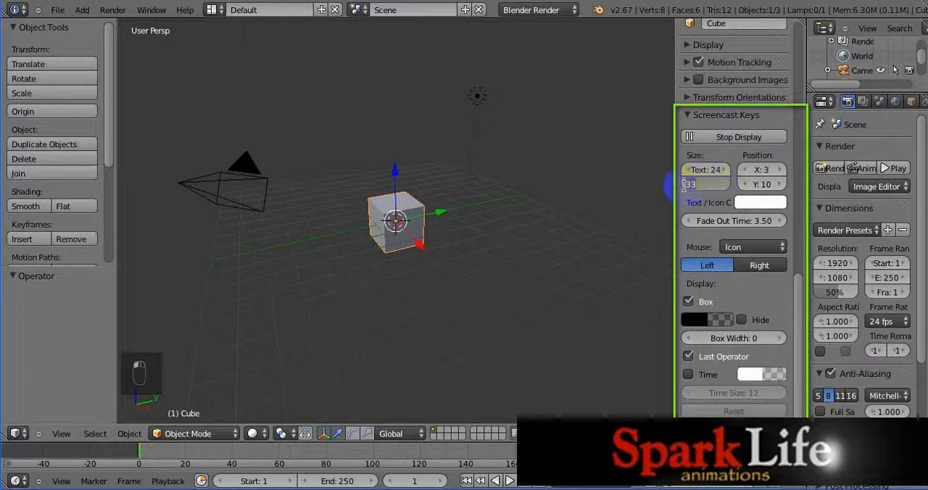
pyautogui.write('0')
pyautogui.press('Return')
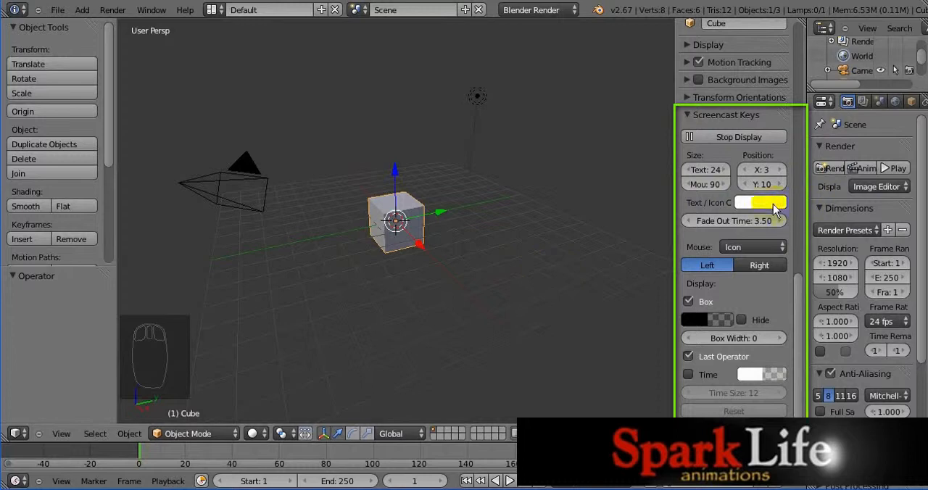
# Step: Change the Screencast Keys text and icon colour to turquoise and set the fade-out time to 2.00
pyautogui.click(773, 203)
pyautogui.click(775, 226)
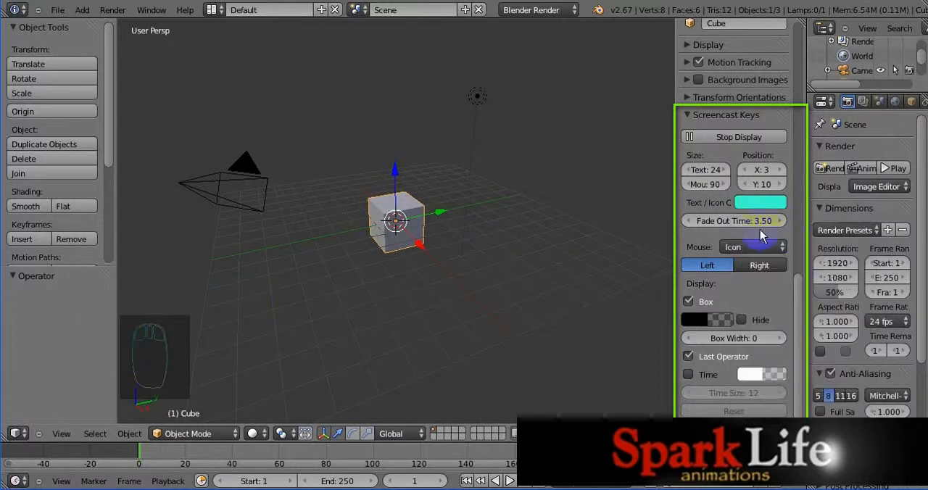
pyautogui.click(754, 222)
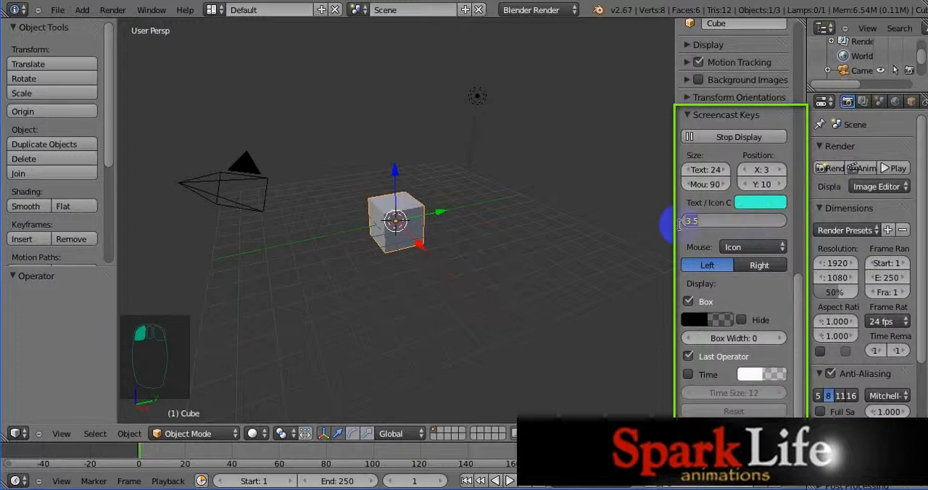
pyautogui.click(632, 228)
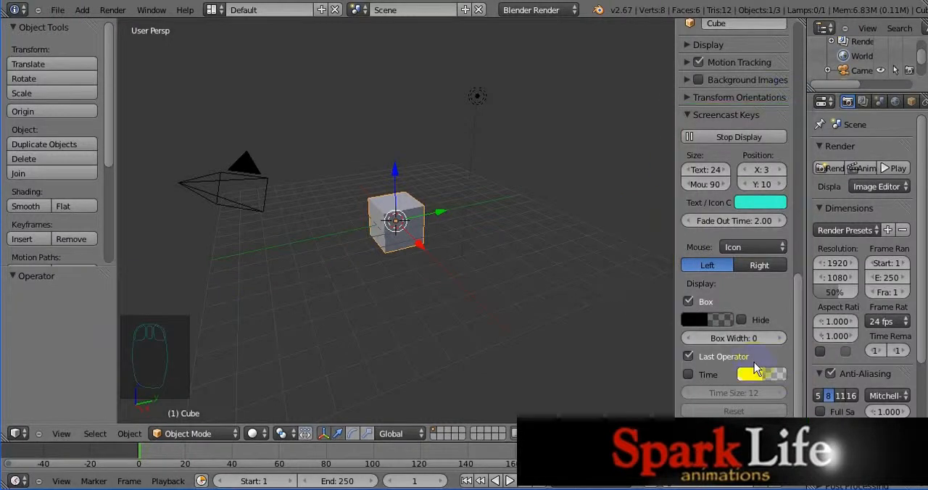
# Step: Hide the 3D view's properties region and tool shelf, and delete the default cube and lamp
pyautogui.press('n')
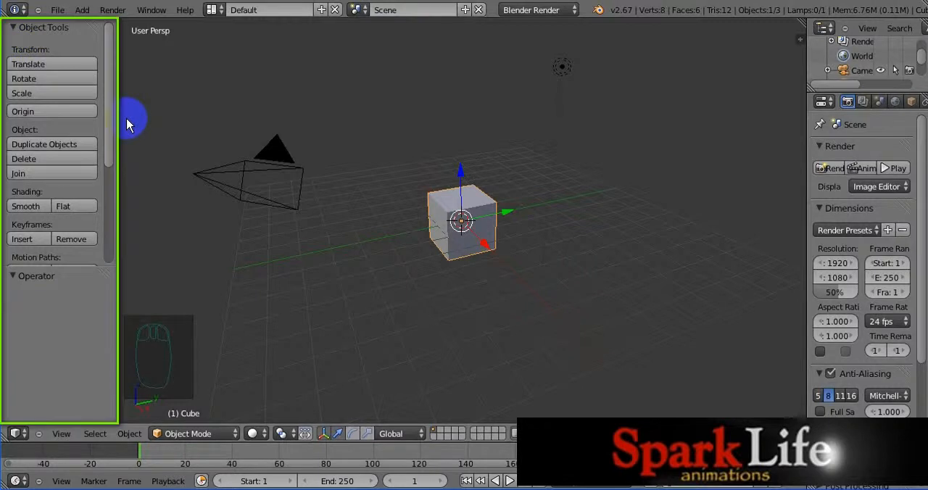
pyautogui.press('t')
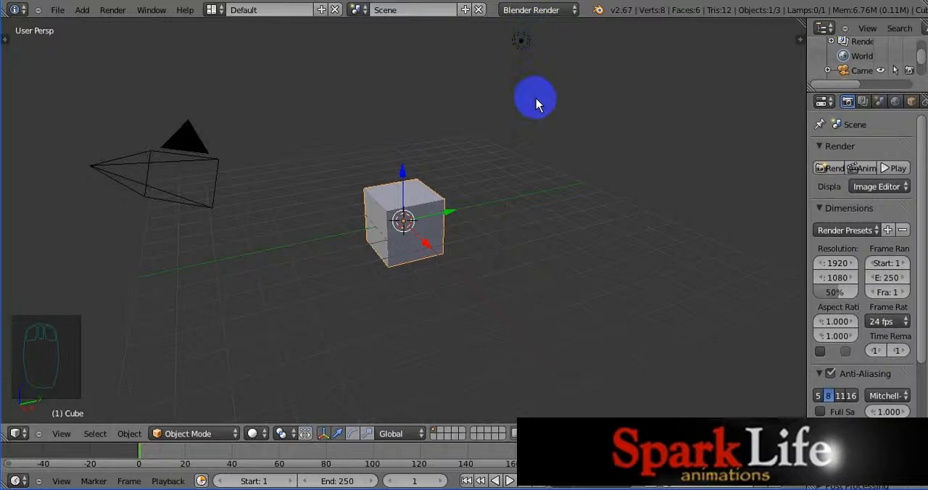
pyautogui.rightClick(521, 41)
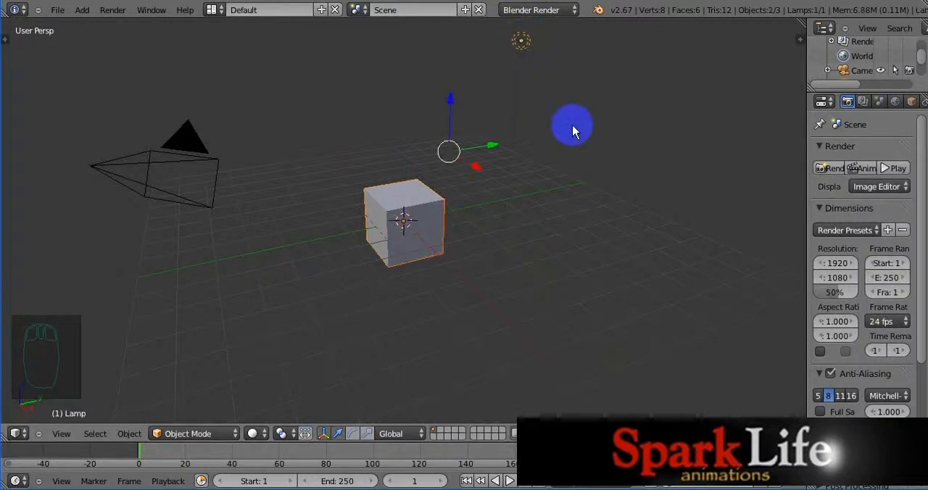
pyautogui.press('Delete')
pyautogui.click(573, 126)
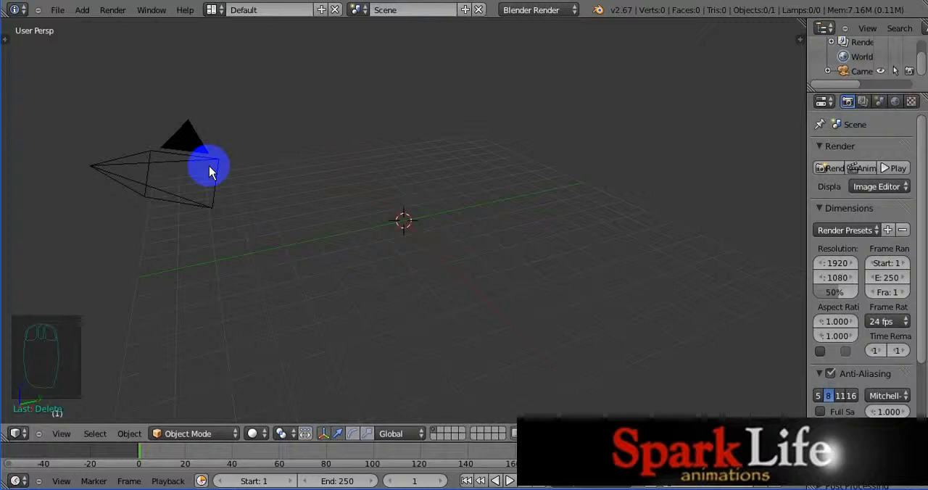
# Step: Switch to the camera view and add a text object at the 3D cursor
pyautogui.press('KP_0')
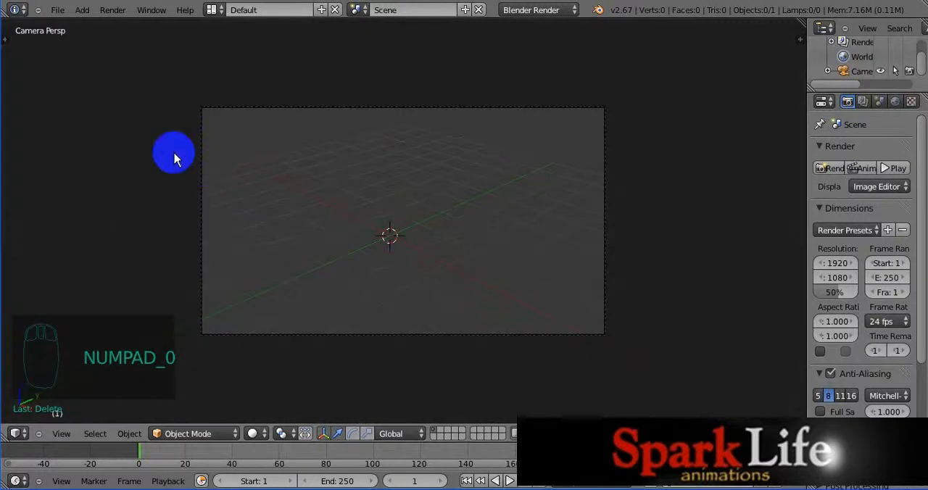
pyautogui.click(82, 15)
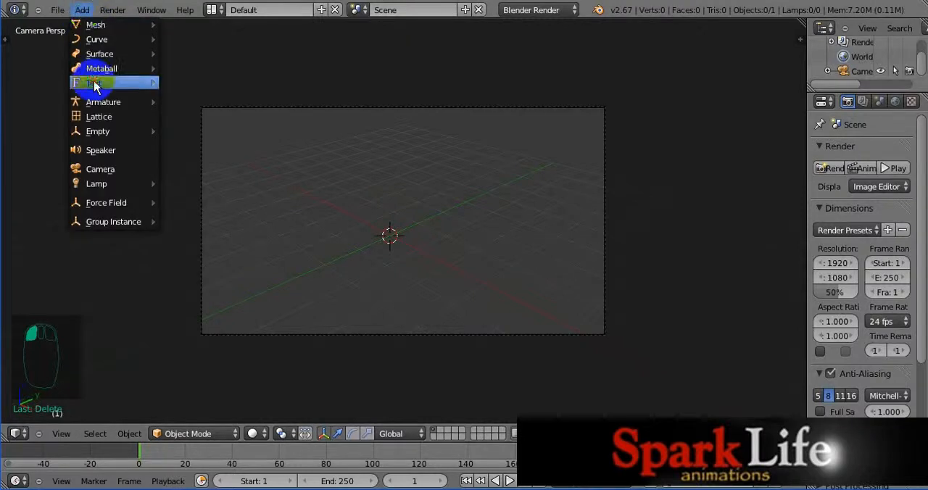
pyautogui.click(73, 83)
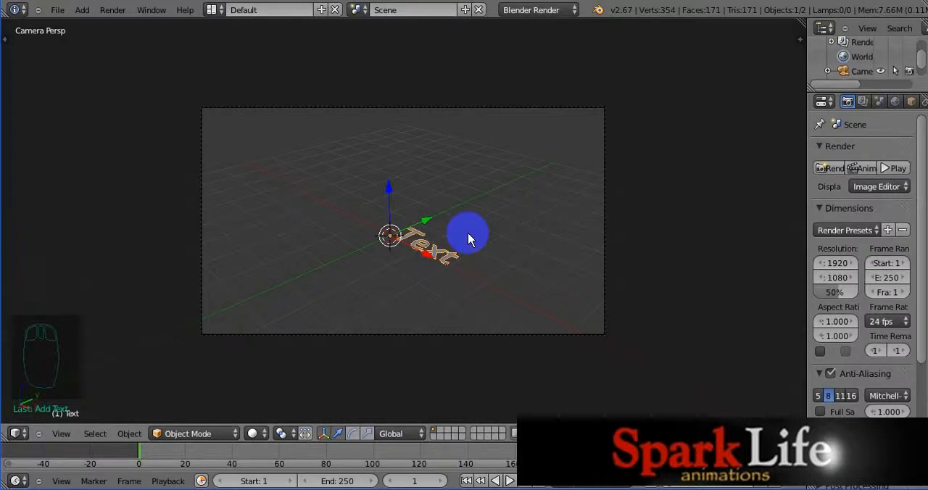
# Step: Rotate the text object 90 degrees about the global X axis and widen the properties editor
pyautogui.press('r')
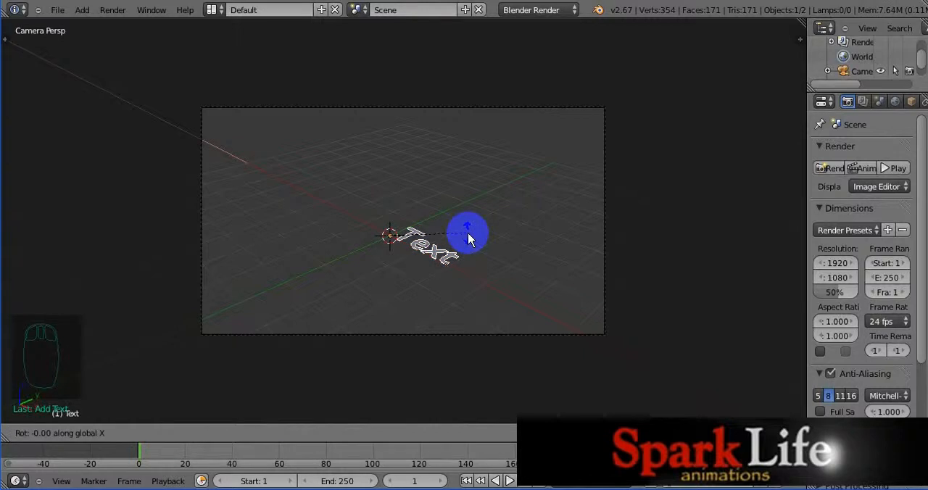
pyautogui.write('90')
pyautogui.click(468, 239)
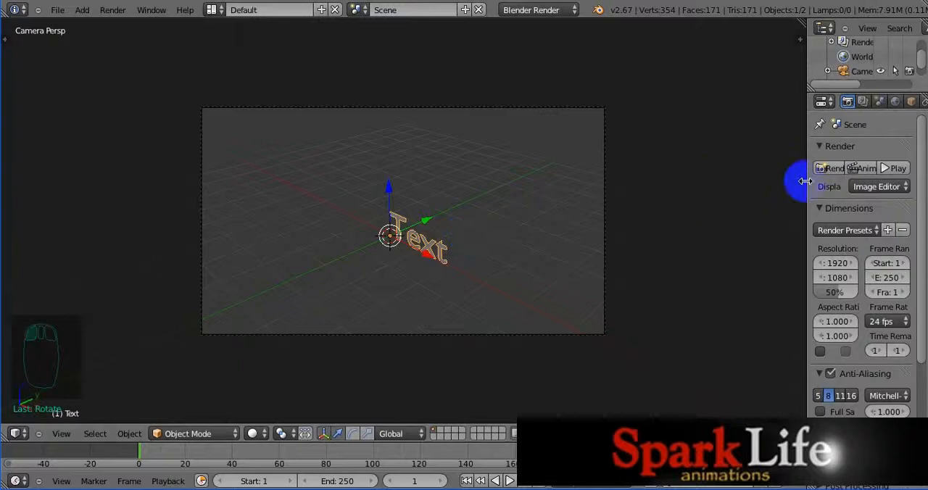
pyautogui.moveTo(805, 181); pyautogui.dragTo(724, 253)
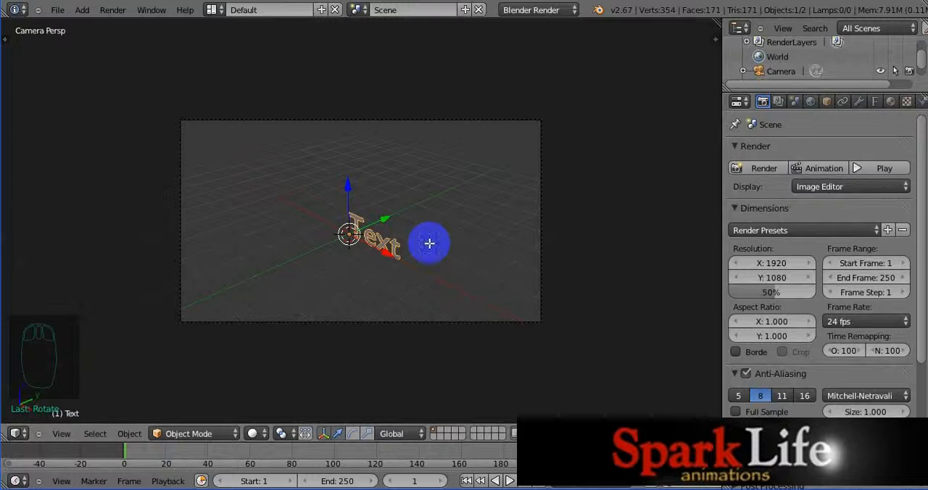
# Step: Replace the text object's default wording with "C O O L" in Edit Mode and return to Object Mode
pyautogui.press('Tab')
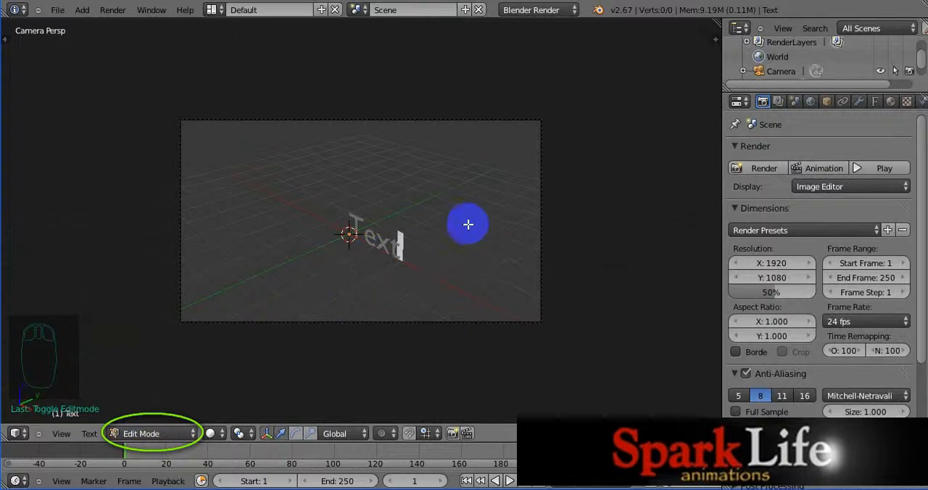
pyautogui.press('BackSpace')
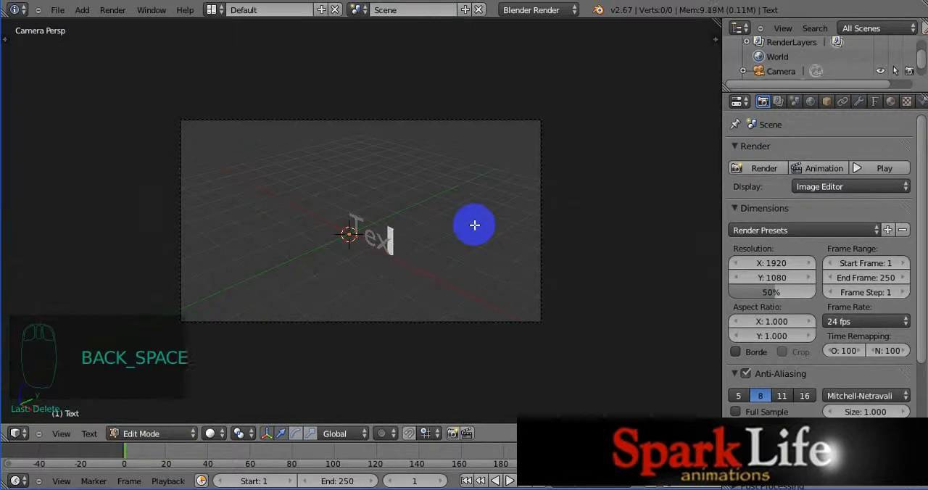
pyautogui.press('BackSpace')
pyautogui.press('BackSpace')
pyautogui.press('BackSpace')
pyautogui.press('BackSpace')
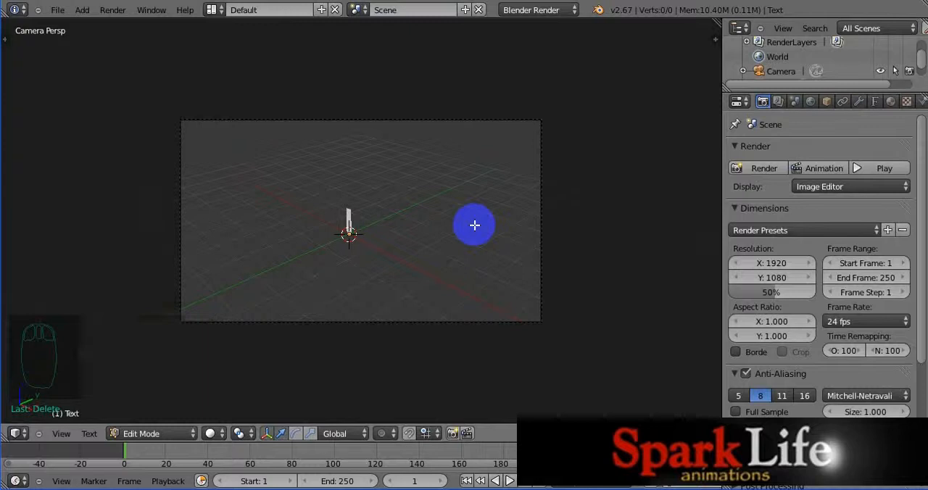
pyautogui.press('capslock')
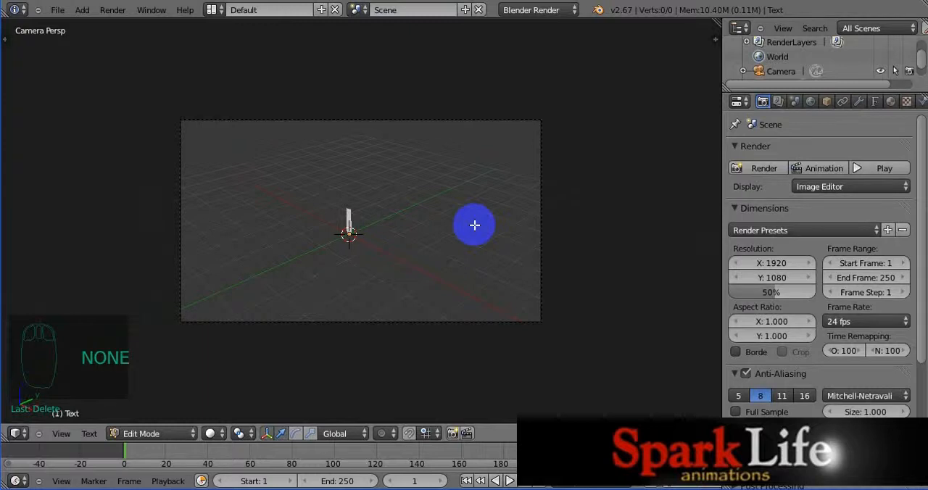
pyautogui.write('C')
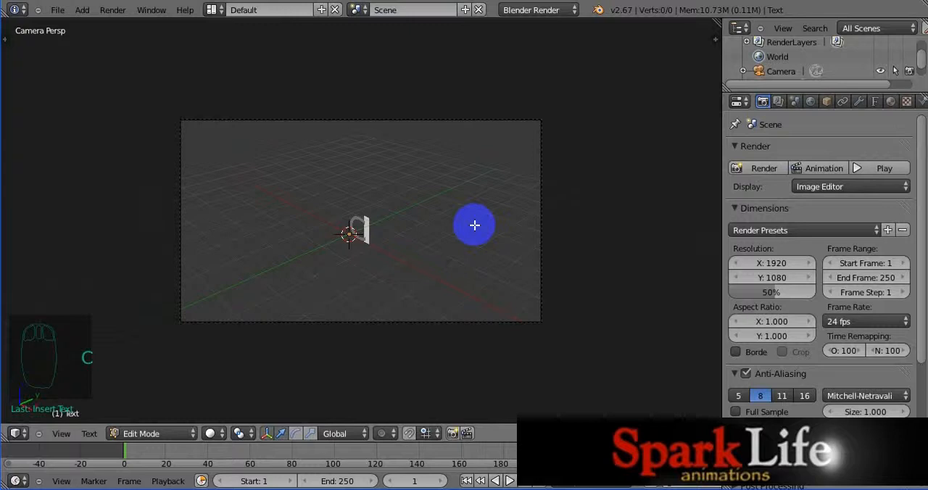
pyautogui.write(' O ')
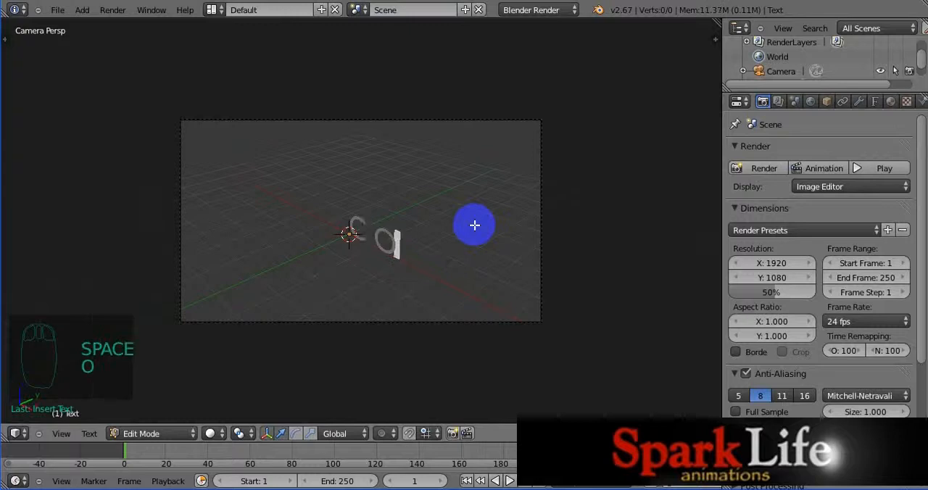
pyautogui.write('O ')
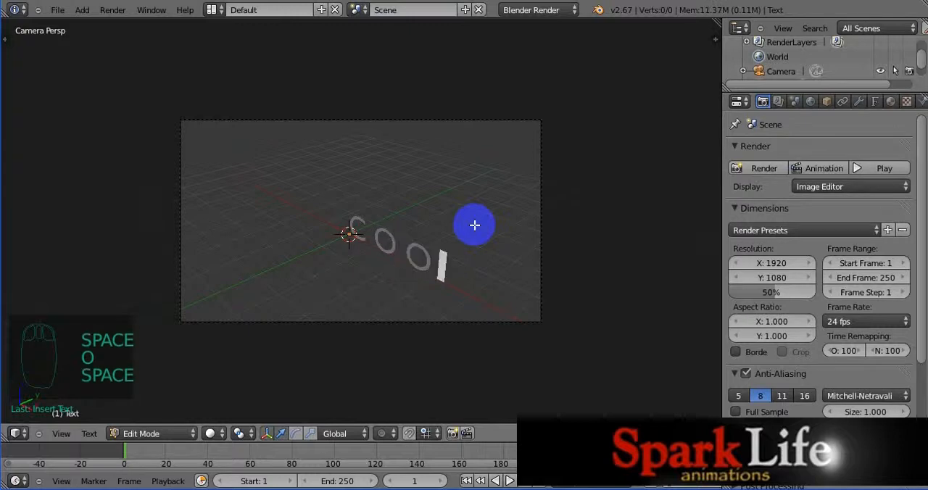
pyautogui.write('L')
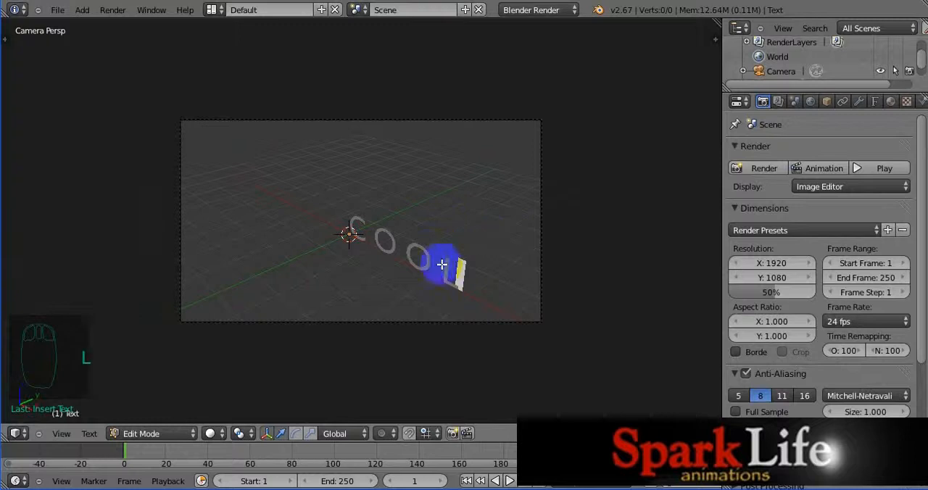
pyautogui.press('Tab')
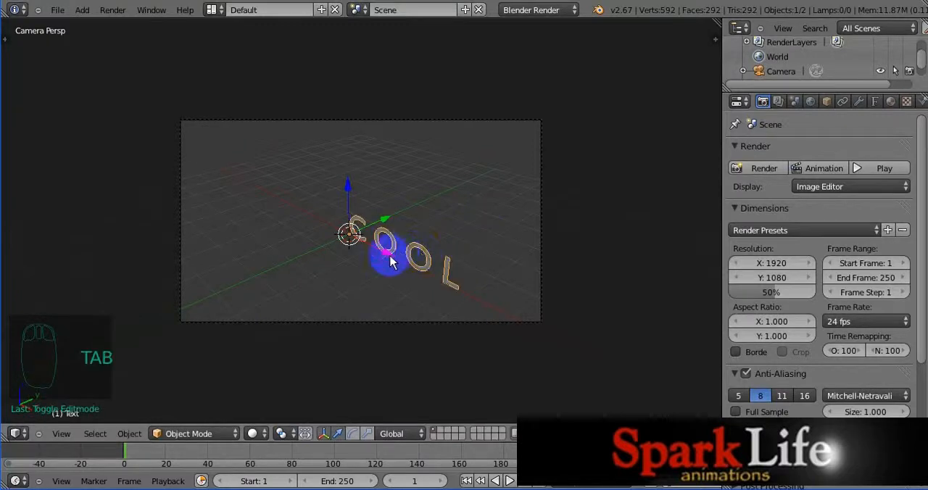
# Step: Move the "C O O L" text about -1.93 units along the global X axis, roughly centring it on the origin
pyautogui.press('g')
pyautogui.press('x')
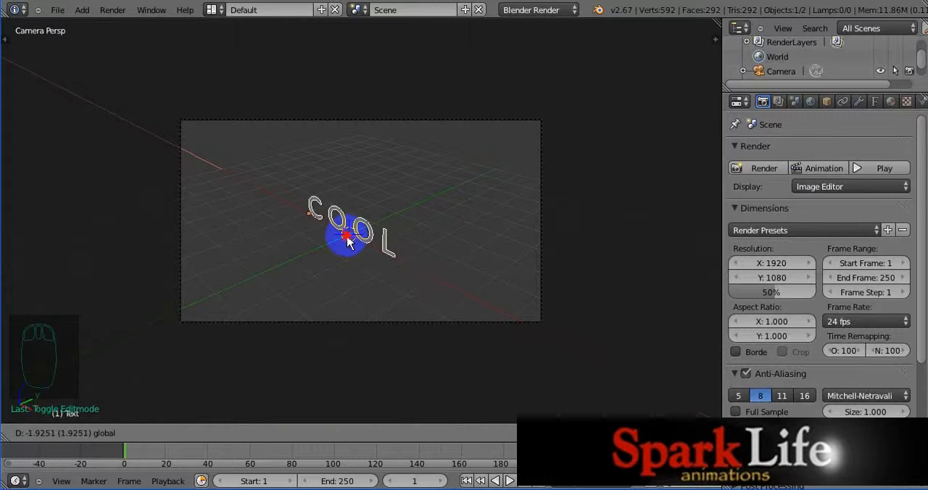
pyautogui.click(346, 243)
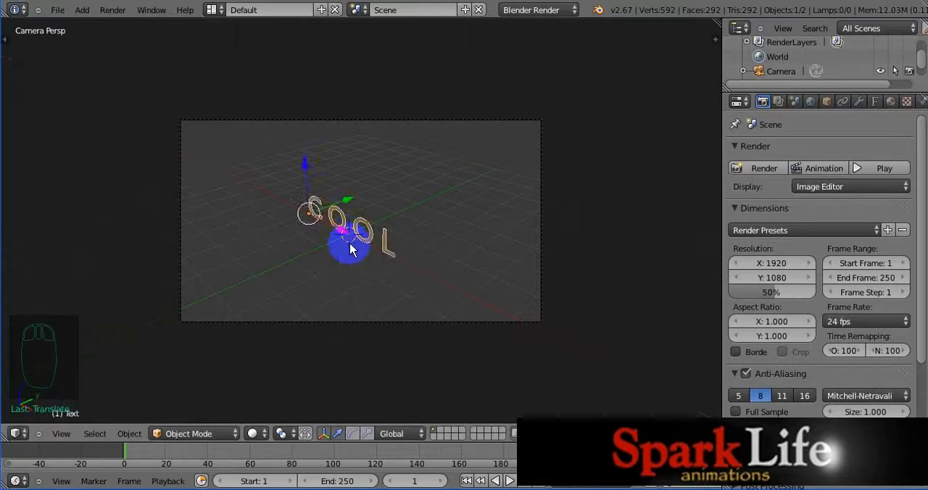
# Step: Widen the properties editor slightly and display the font data settings of the "C O O L" text
pyautogui.scroll(4, 350, 249)
pyautogui.scroll(1, 344, 297)
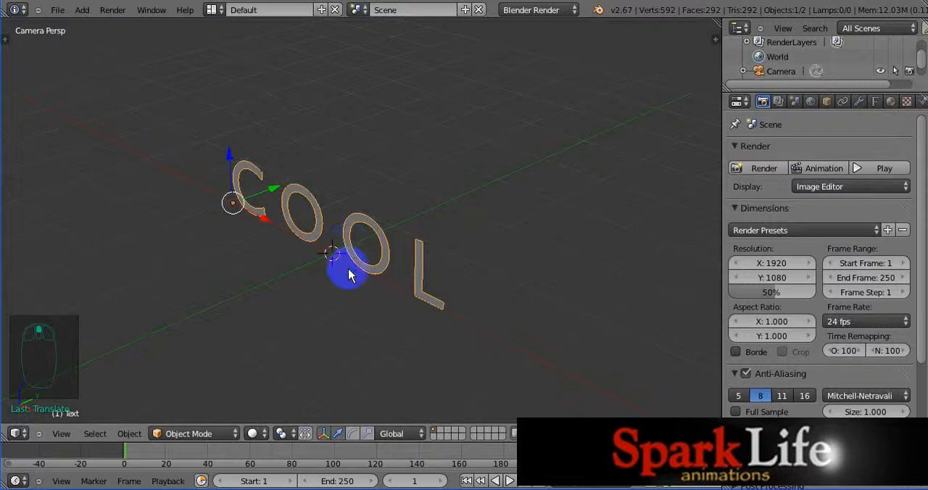
pyautogui.scroll(2, 348, 273)
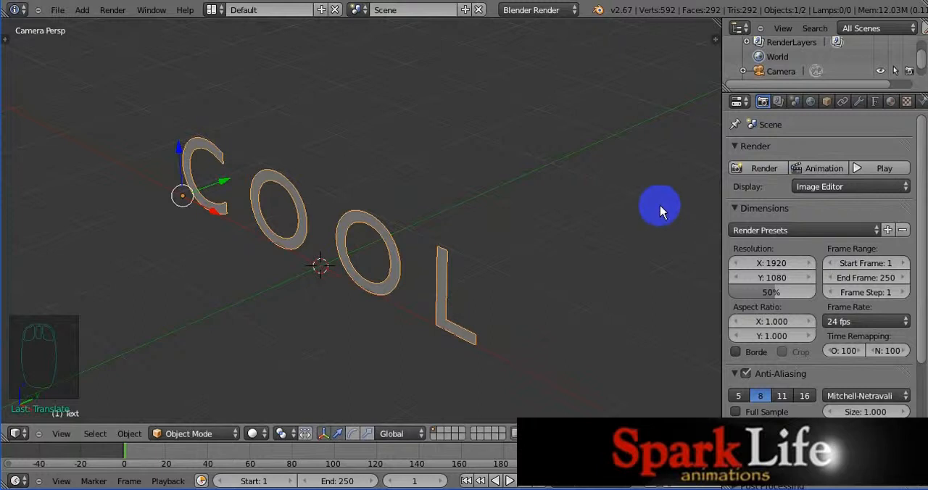
pyautogui.moveTo(719, 125); pyautogui.dragTo(705, 125)
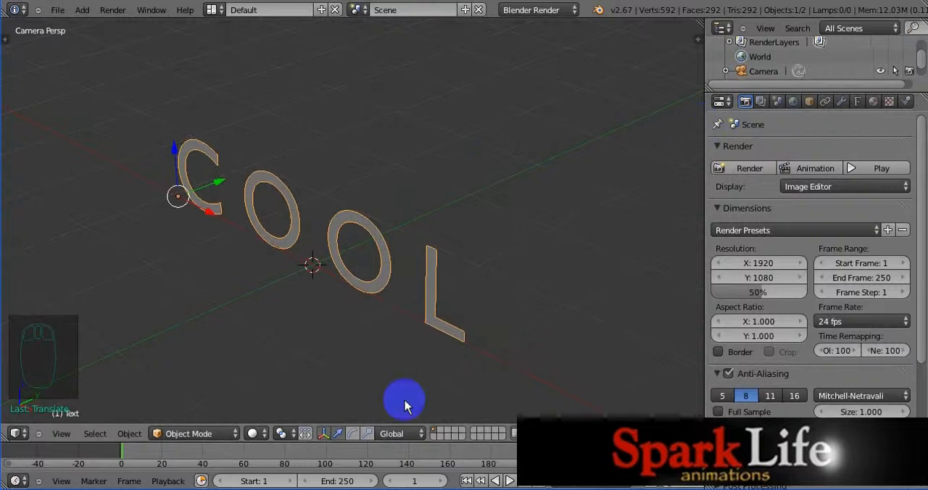
pyautogui.click(857, 103)
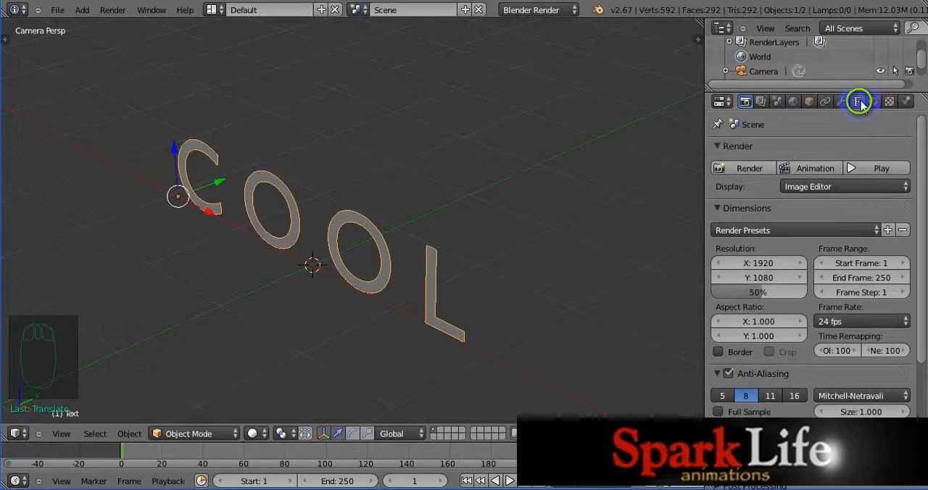
pyautogui.click(859, 103)
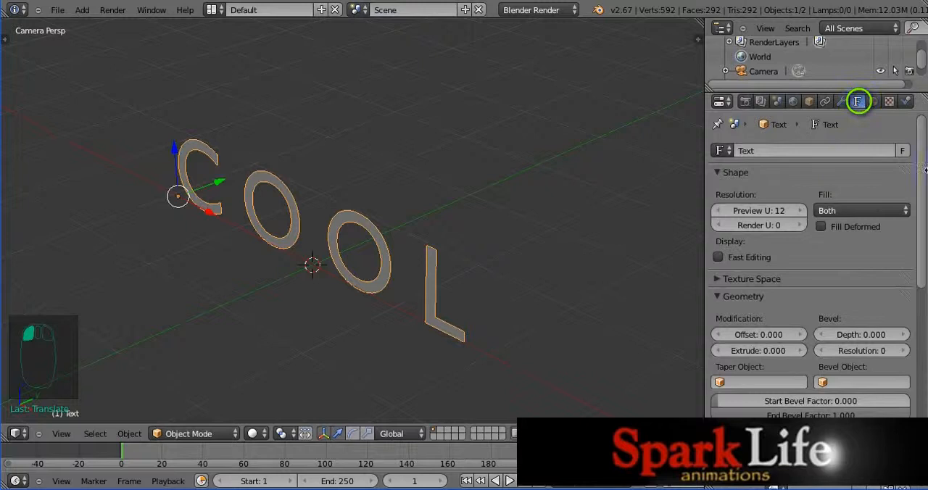
# Step: Set the extrude value of the "C O O L" text to 0.1
pyautogui.moveTo(923, 158); pyautogui.dragTo(923, 240)
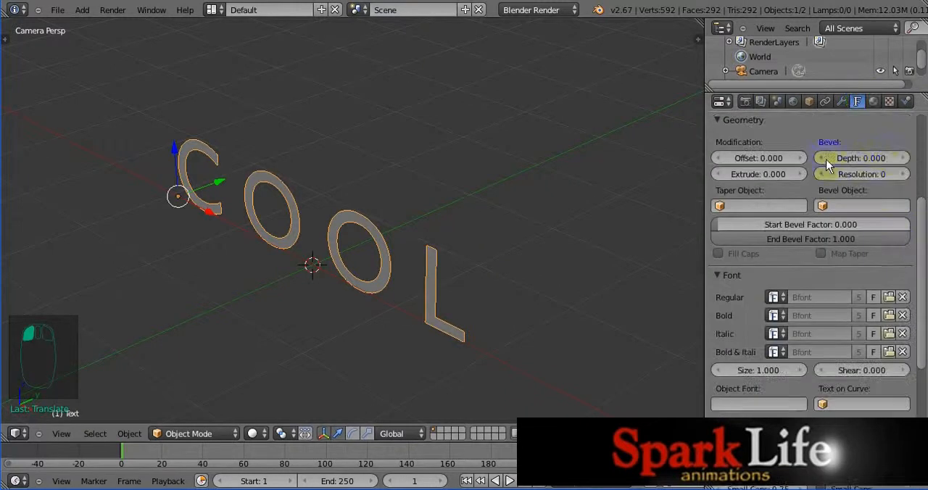
pyautogui.click(764, 175)
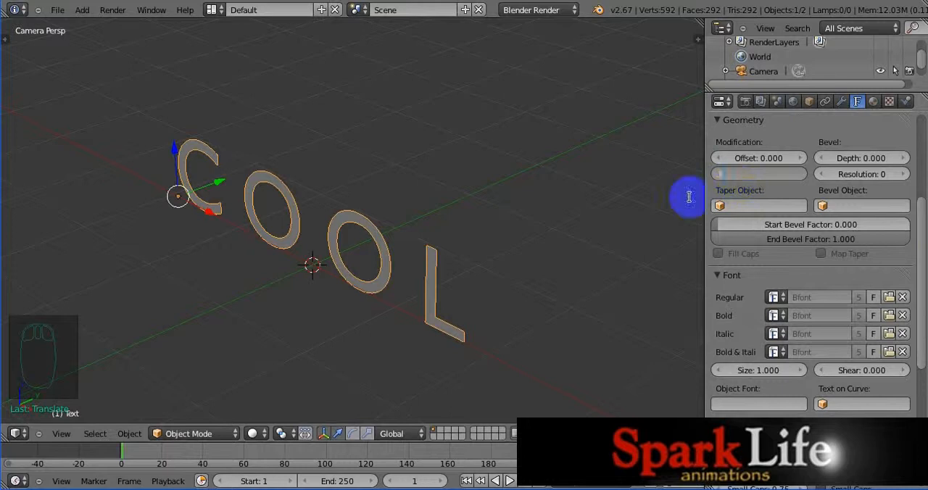
pyautogui.click(628, 205)
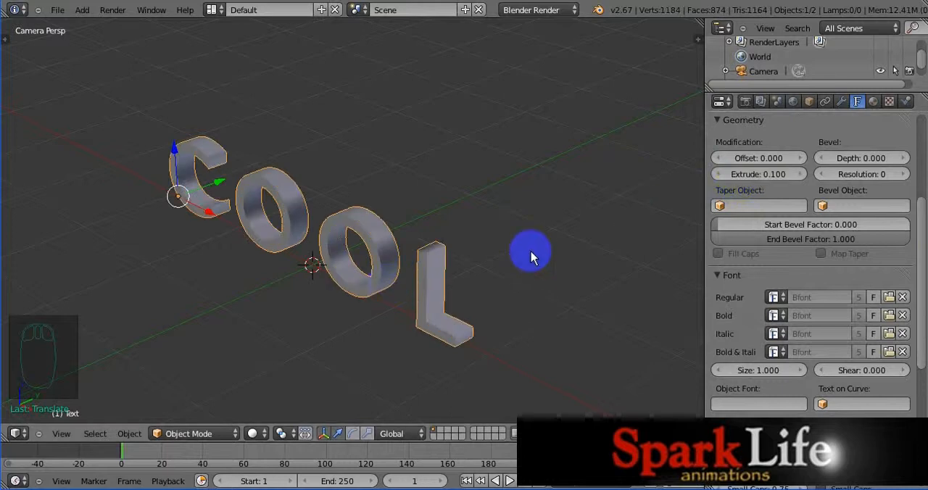
# Step: Set the text's bevel depth to 0.05 and bevel resolution to 7
pyautogui.click(872, 160)
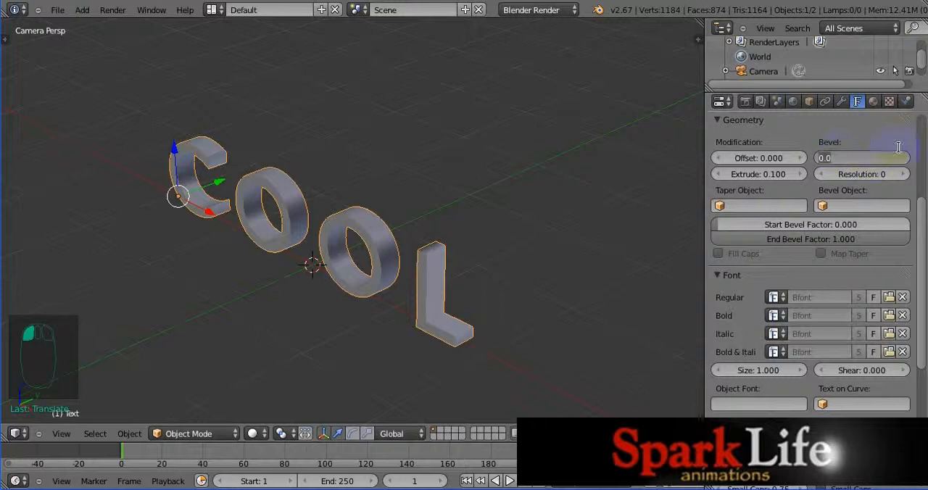
pyautogui.press('BackSpace')
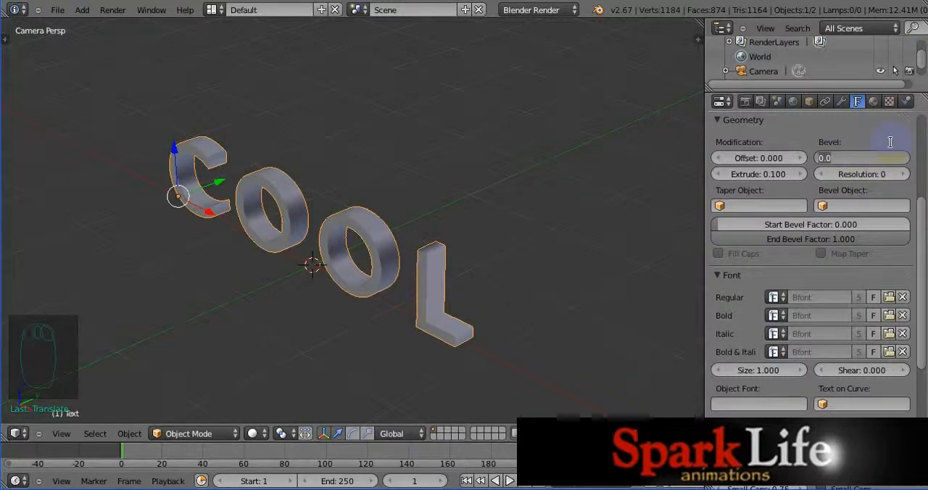
pyautogui.write('.05')
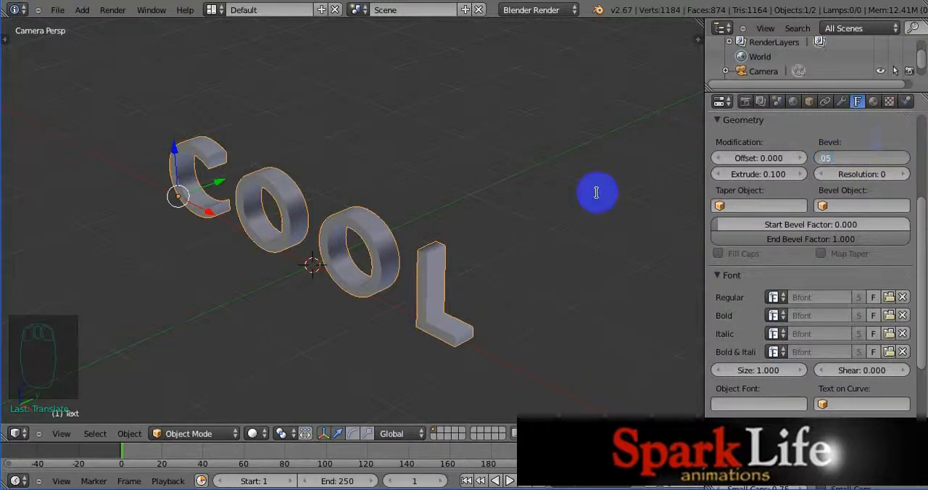
pyautogui.press('Return')
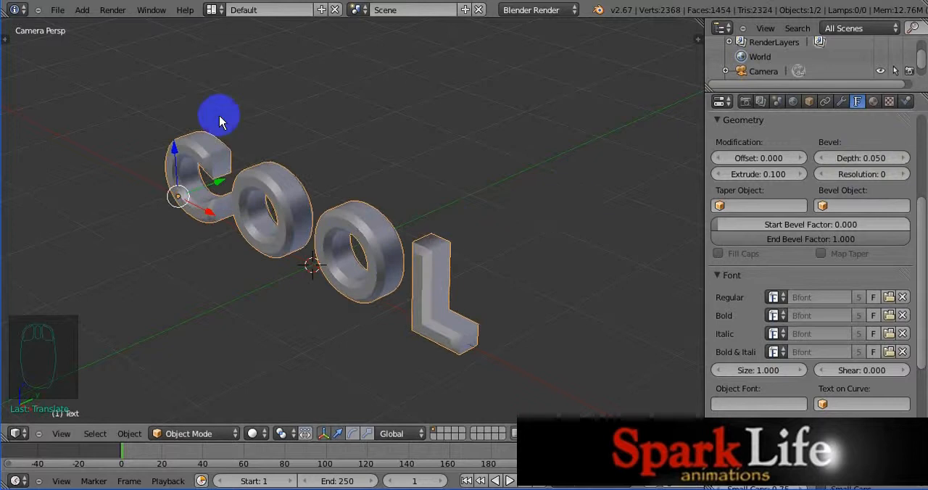
pyautogui.click(858, 175)
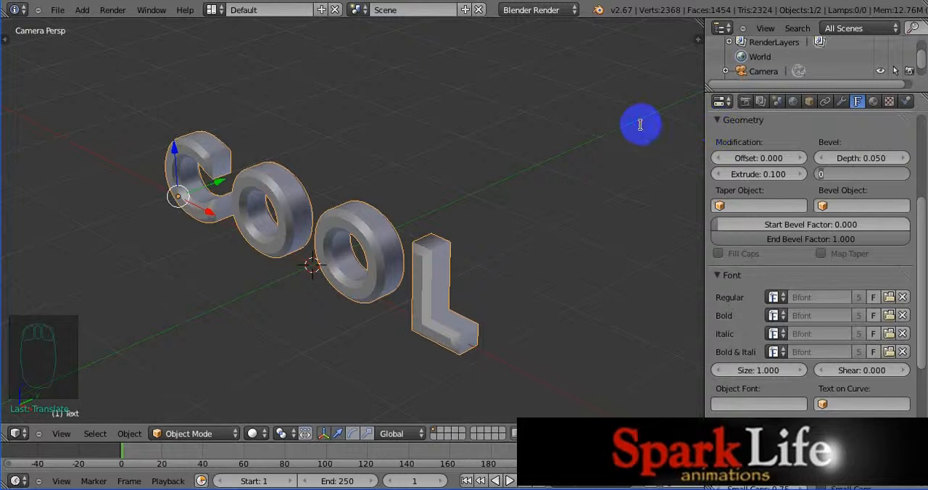
pyautogui.press('Return')
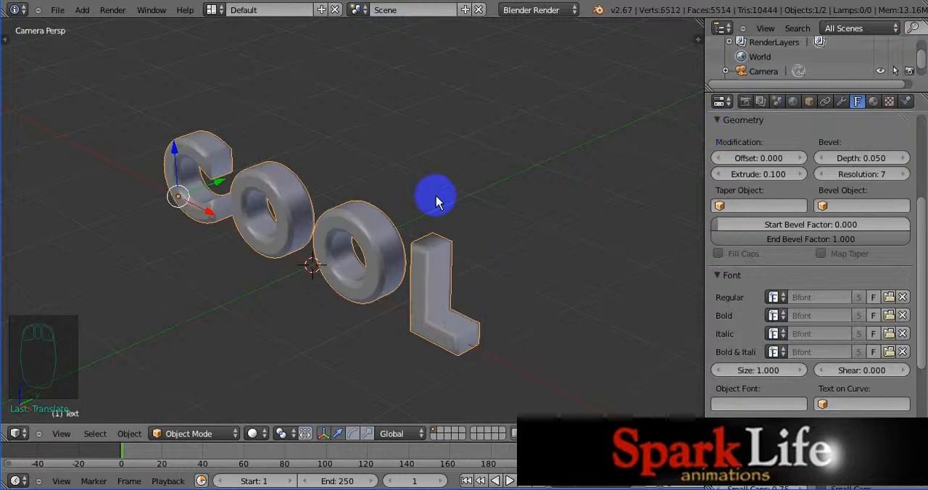
# Step: Inspect the bevelled edges of the letters up close and from another angle, returning to the camera-aligned perspective
pyautogui.scroll(3, 432, 196)
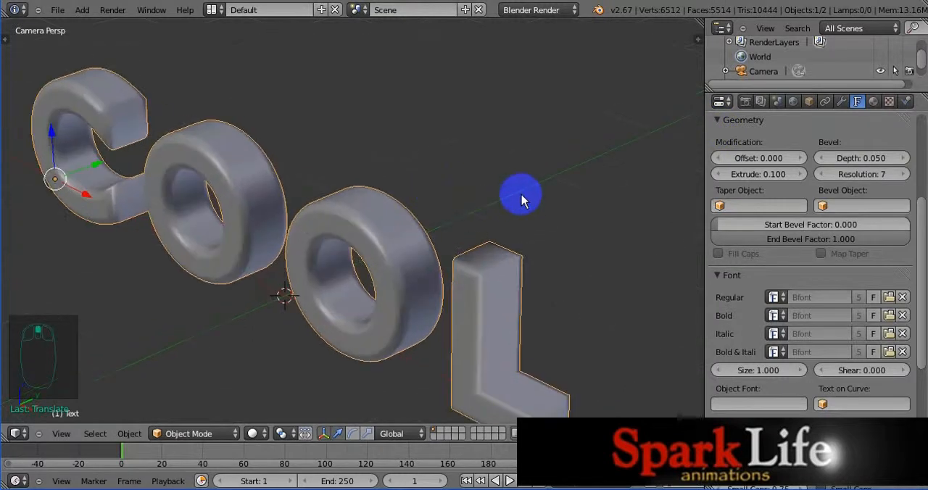
pyautogui.press('KP_0')
pyautogui.scroll(3, 521, 206)
pyautogui.scroll(5, 520, 212)
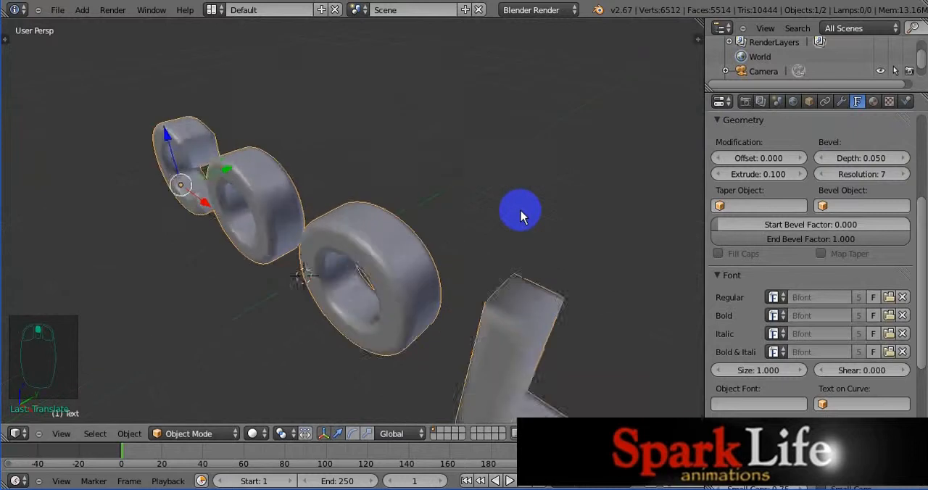
pyautogui.press('KP_0')
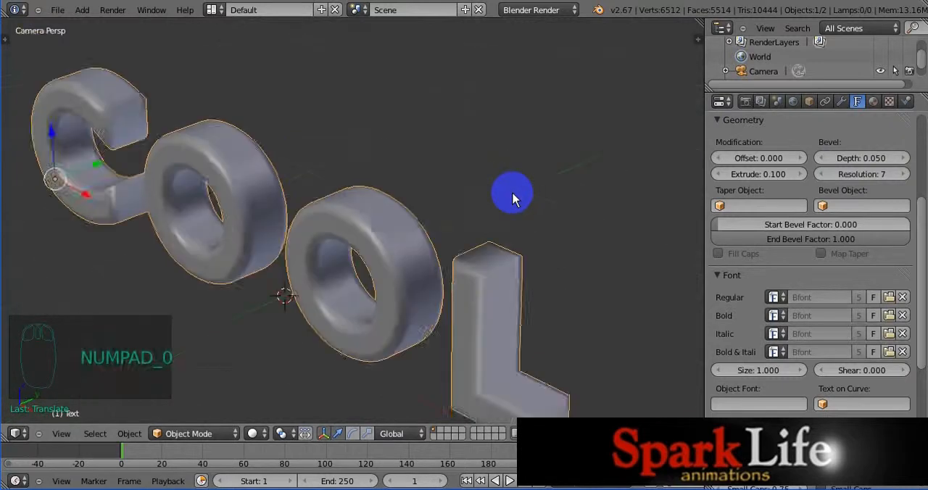
pyautogui.scroll(2, 511, 196)
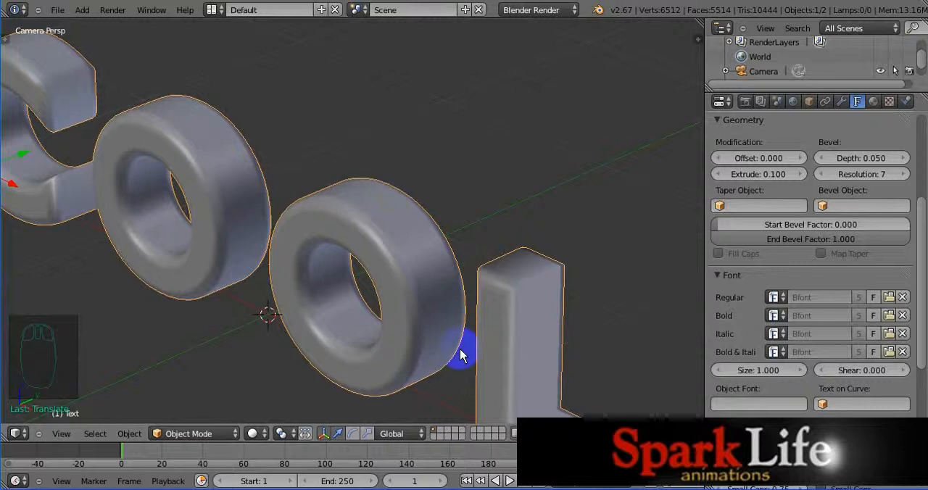
pyautogui.scroll(-5, 461, 355)
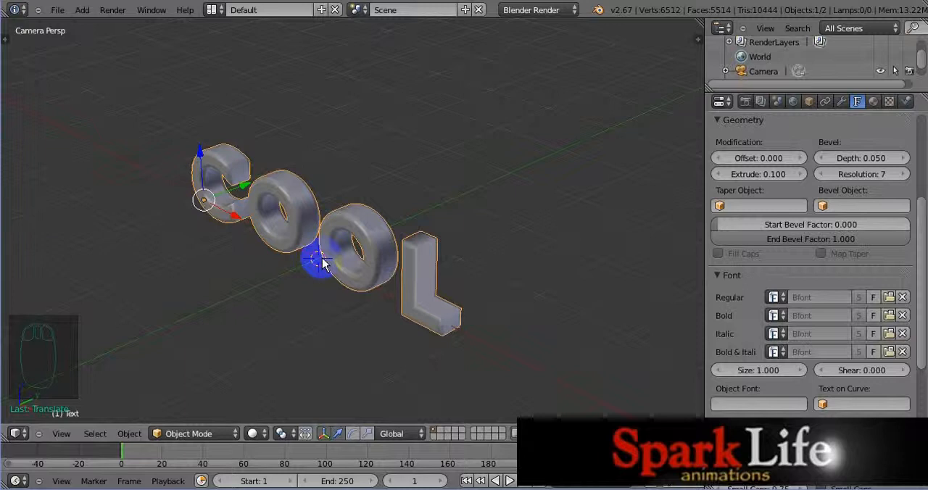
# Step: Snap the 3D cursor to the scene centre and use the 3D cursor as the pivot point
pyautogui.click(391, 191)
pyautogui.hotkey('shift', 's')
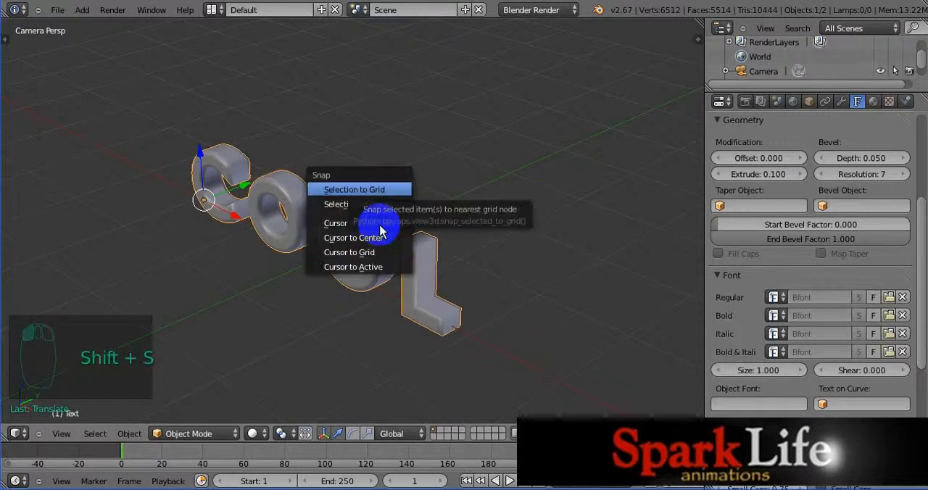
pyautogui.click(333, 233)
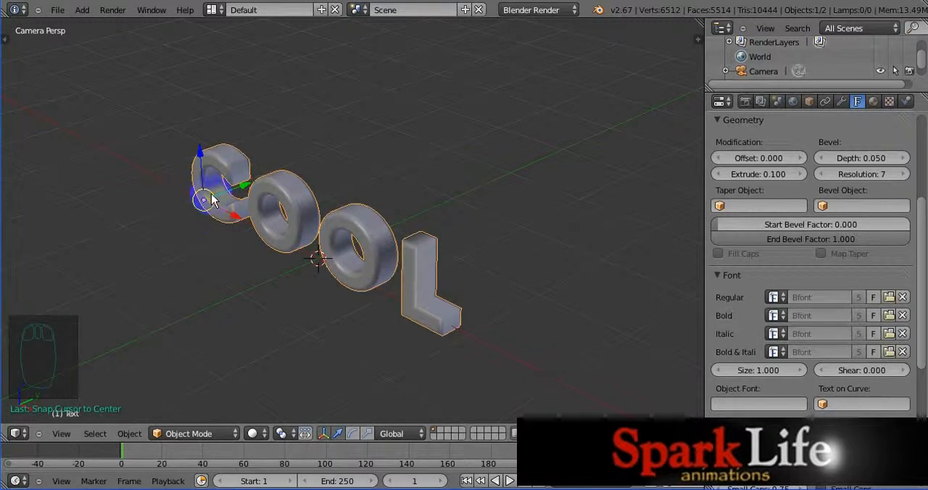
pyautogui.press('.')
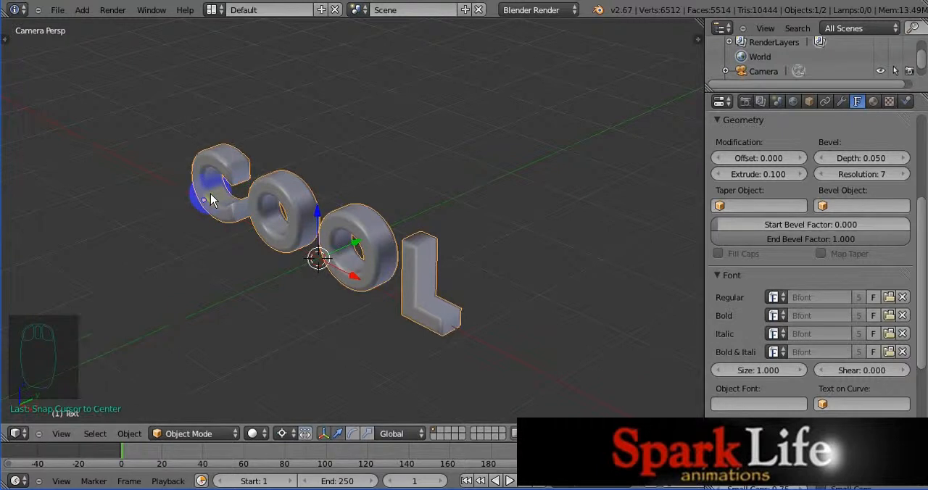
# Step: Add a mesh plane at the 3D cursor and scale it by 5 as a floor beneath the text
pyautogui.click(82, 11)
pyautogui.moveTo(87, 26)
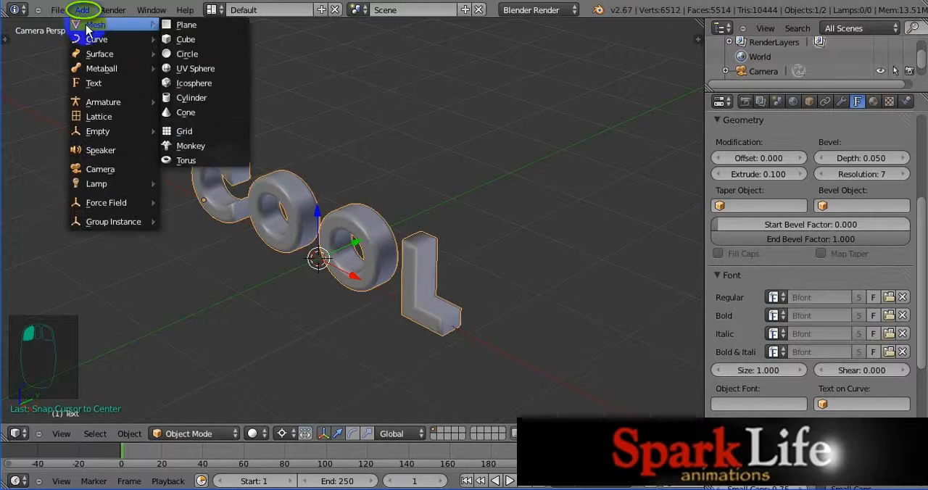
pyautogui.click(181, 26)
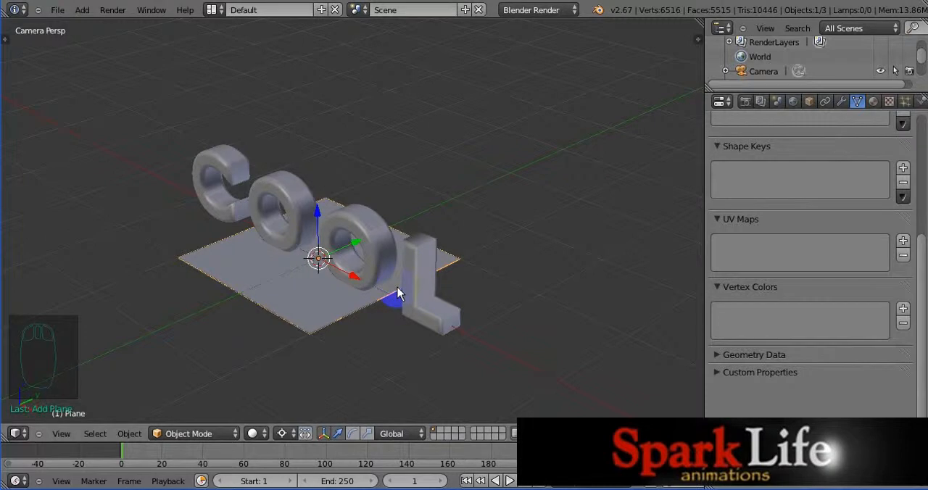
pyautogui.press('s')
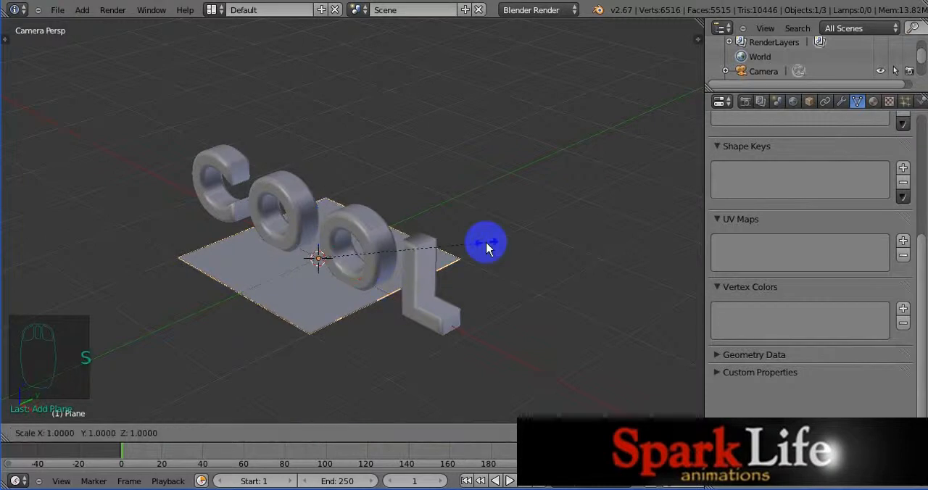
pyautogui.write('5')
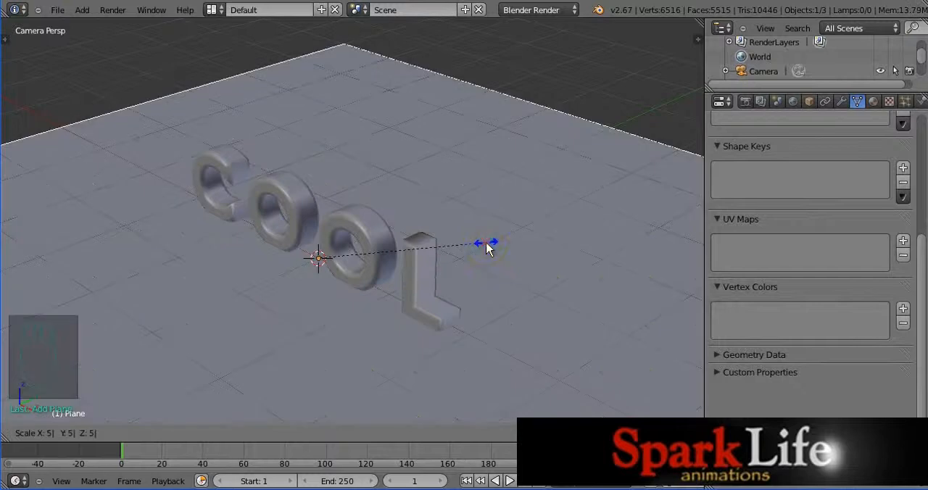
pyautogui.click(486, 243)
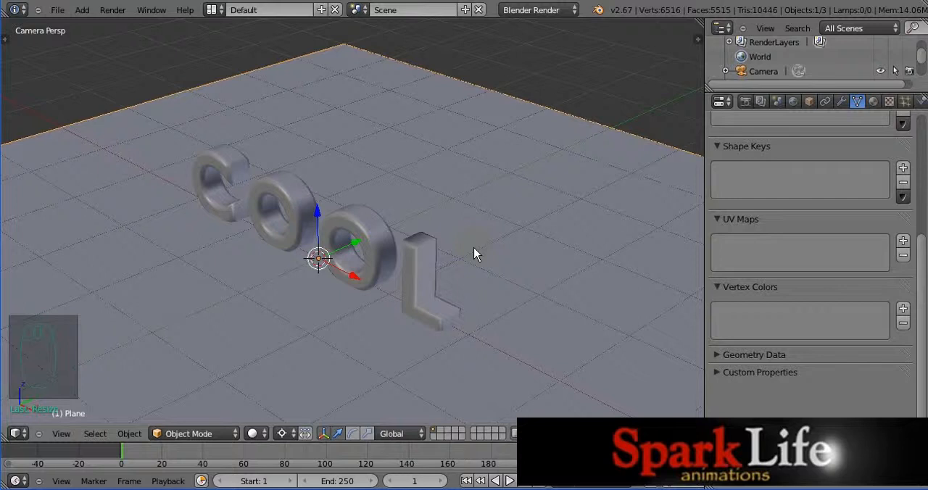
# Step: In front orthographic view, raise the "C O O L" text slightly along the global Z axis so it sits above the plane
pyautogui.press('KP_1')
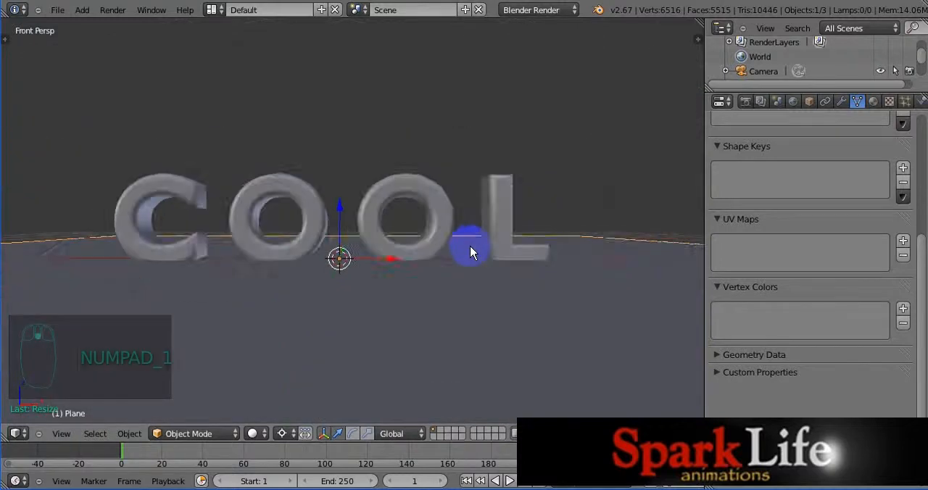
pyautogui.scroll(-3, 474, 251)
pyautogui.scroll(1, 471, 251)
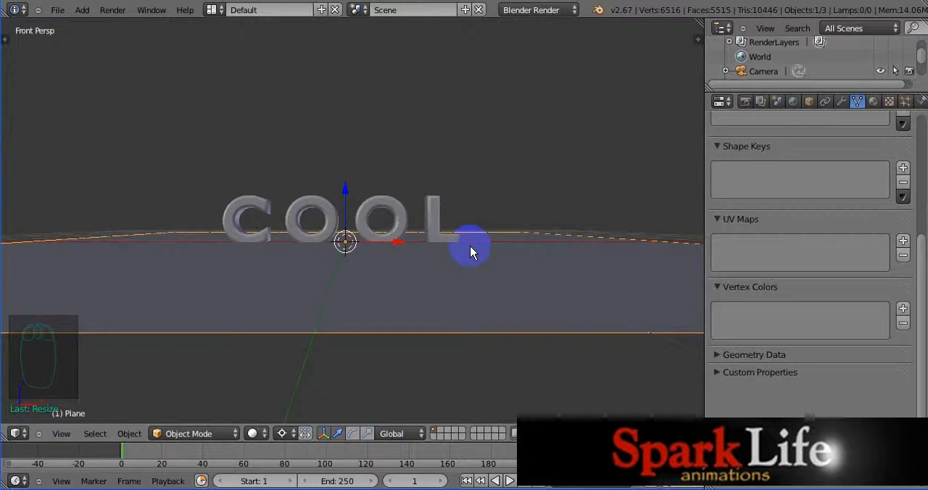
pyautogui.press('KP_5')
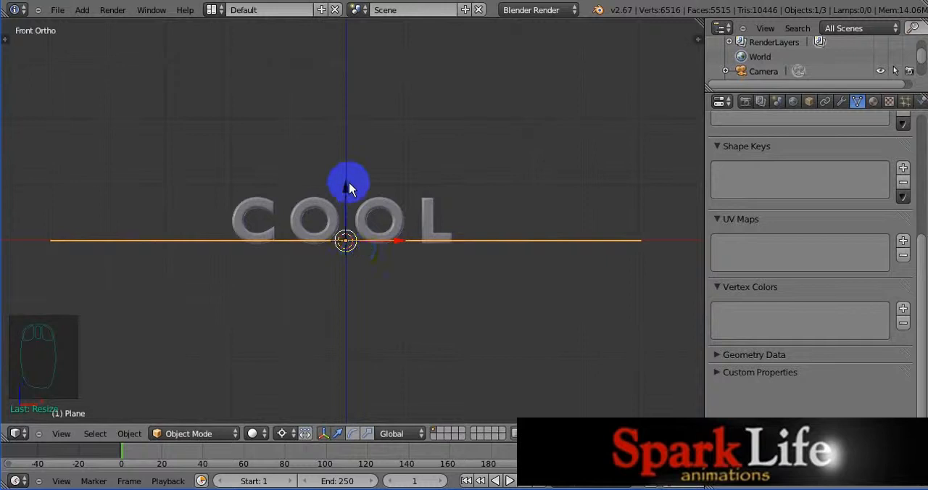
pyautogui.scroll(4, 347, 187)
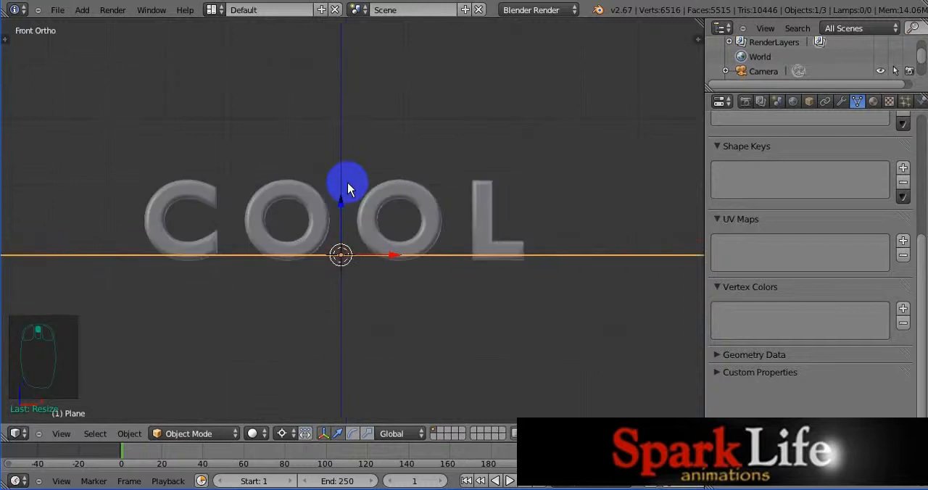
pyautogui.moveTo(335, 210); pyautogui.dragTo(337, 224)
pyautogui.rightClick(337, 223)
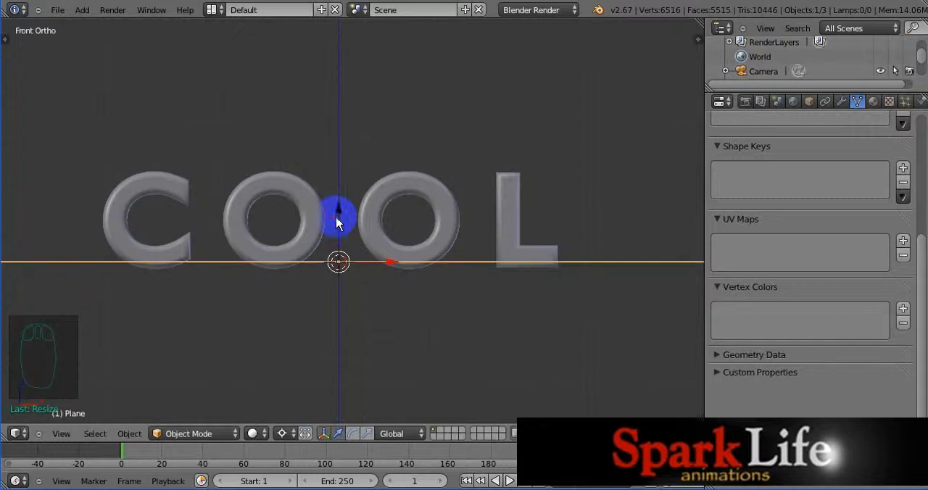
pyautogui.rightClick(294, 202)
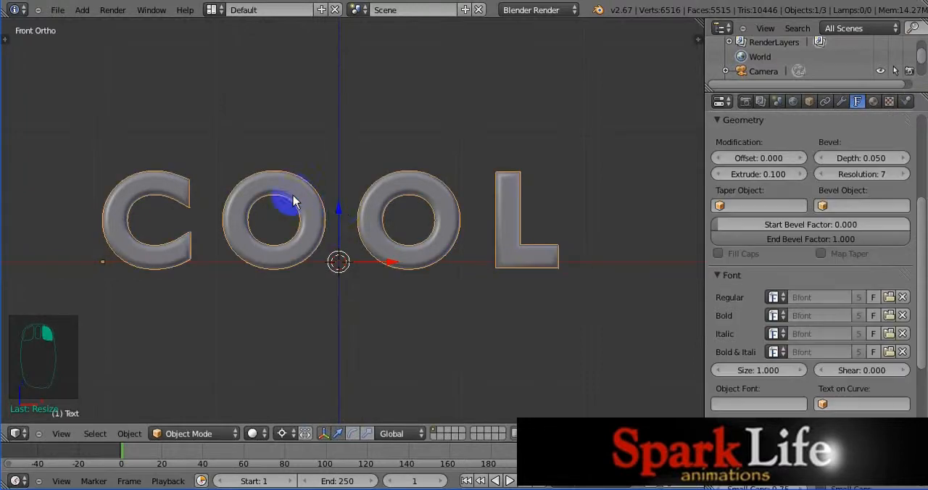
pyautogui.moveTo(341, 210); pyautogui.dragTo(351, 179)
pyautogui.moveTo(365, 140); pyautogui.dragTo(365, 142, button='middle')
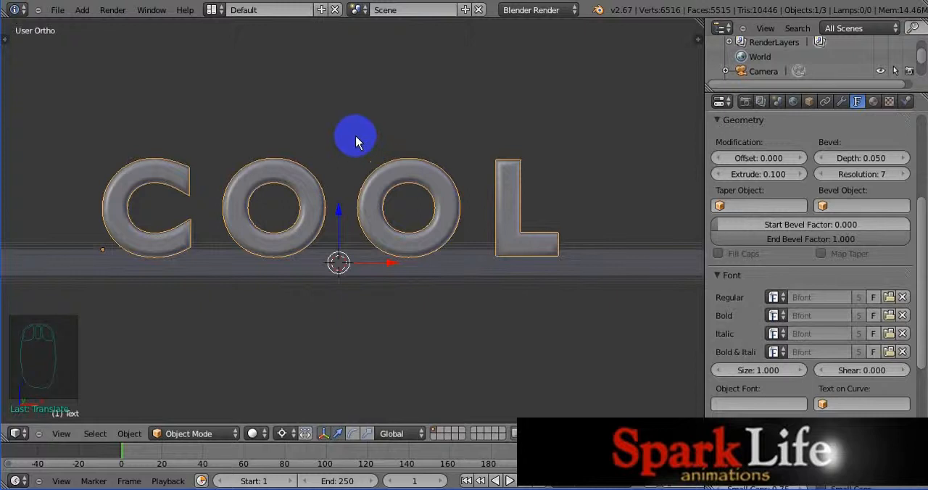
pyautogui.press('KP_1')
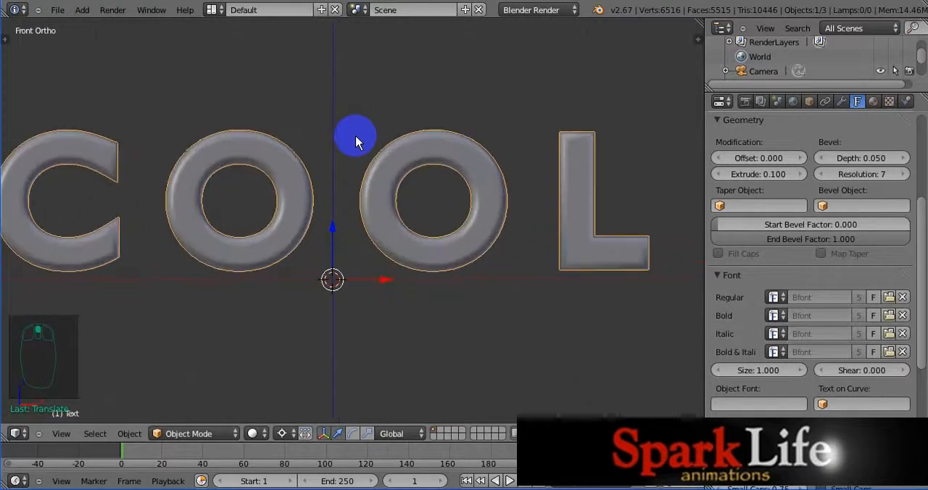
pyautogui.moveTo(355, 136); pyautogui.dragTo(356, 137, button='middle')
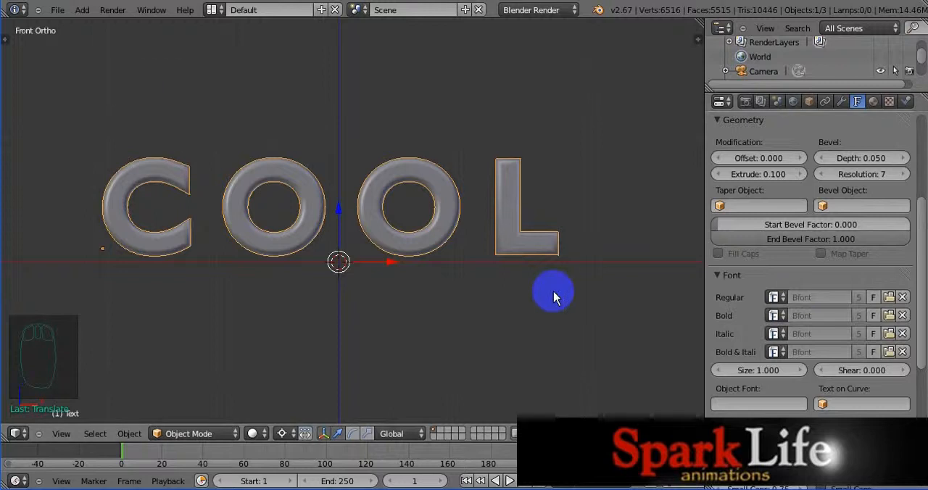
# Step: Add a mesh cube at the 3D cursor and move it up along the global Z axis over the middle letters
pyautogui.click(82, 10)
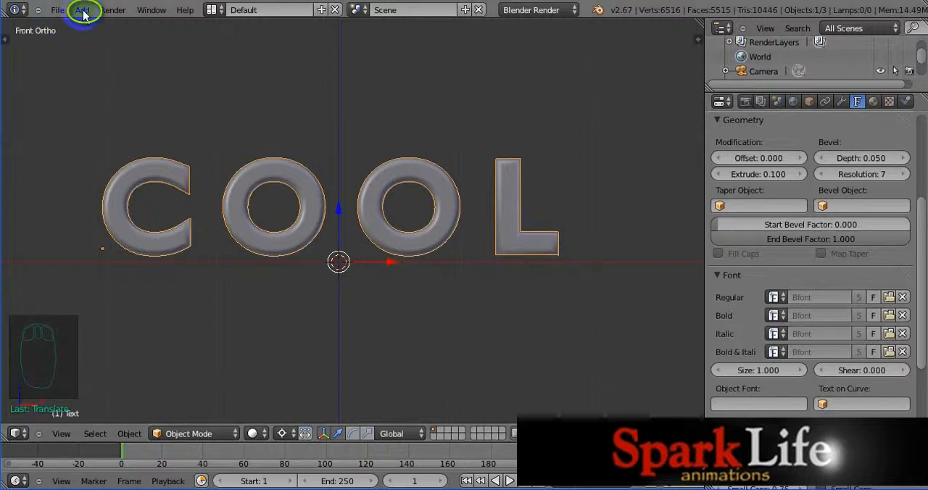
pyautogui.moveTo(115, 25)
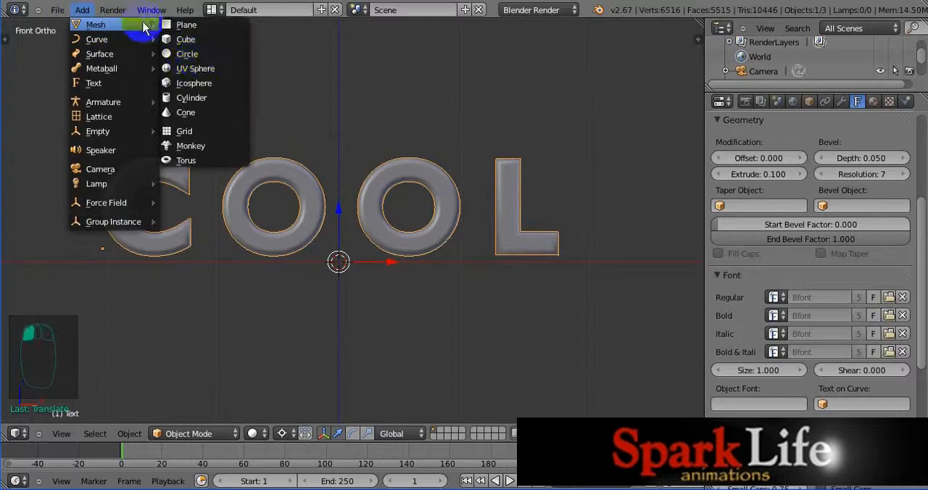
pyautogui.click(191, 39)
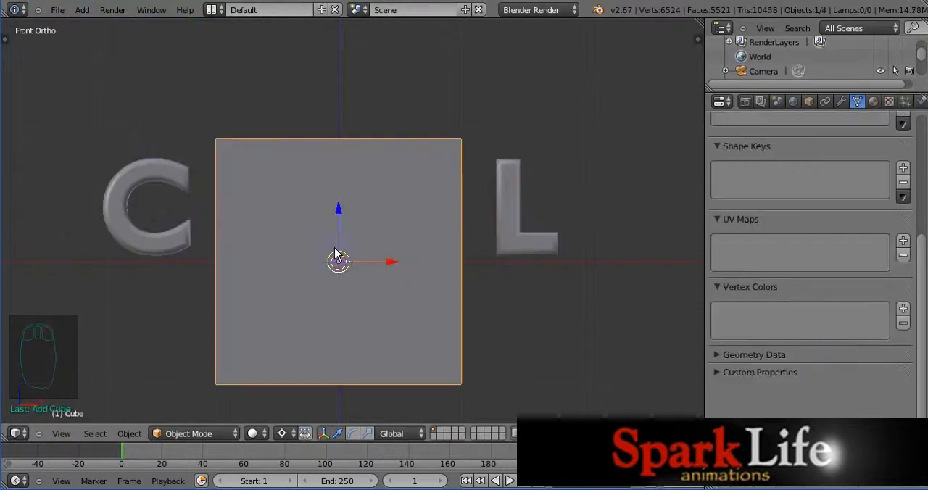
pyautogui.moveTo(340, 210); pyautogui.dragTo(340, 135)
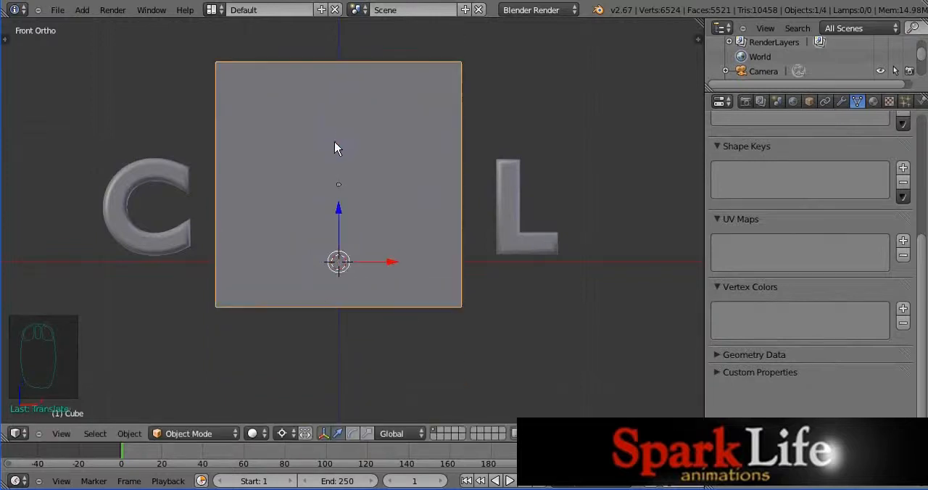
# Step: Switch the viewport shading to Wireframe and raise the cube along the global Z axis until its base sits just below the floor line
pyautogui.click(263, 434)
pyautogui.click(265, 436)
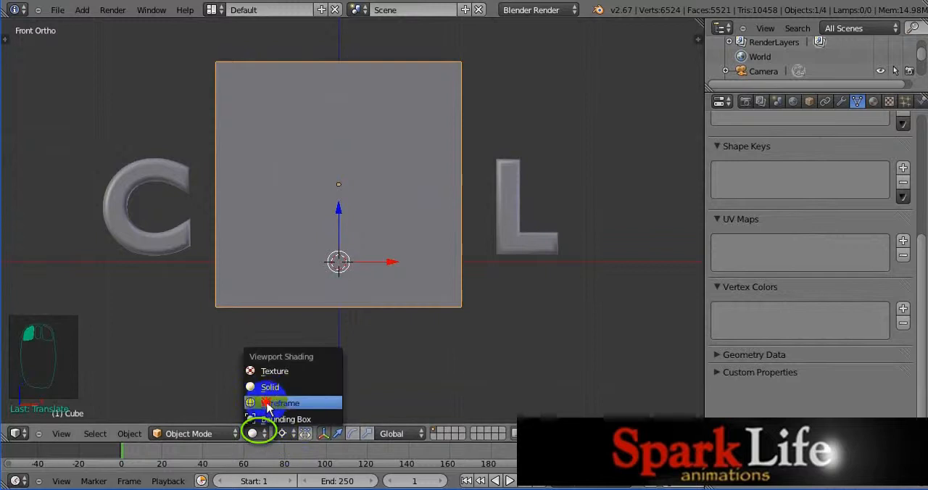
pyautogui.click(268, 403)
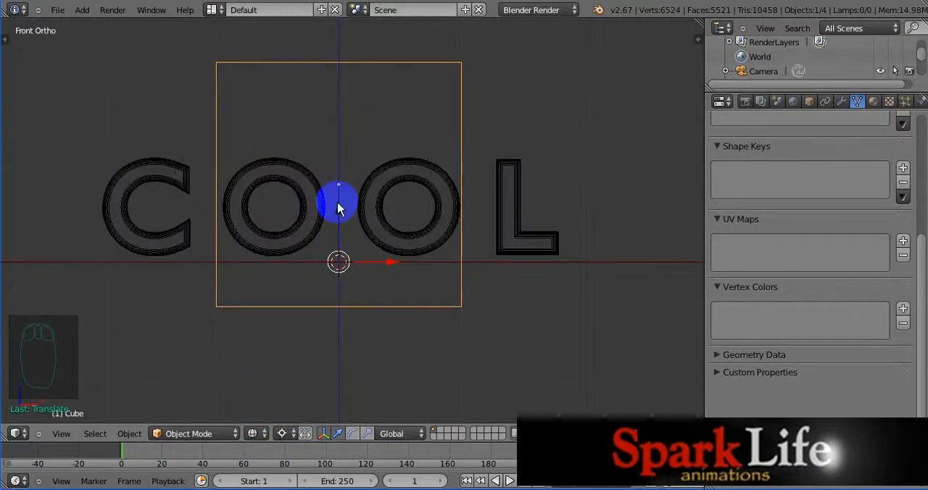
pyautogui.moveTo(337, 209); pyautogui.dragTo(337, 172)
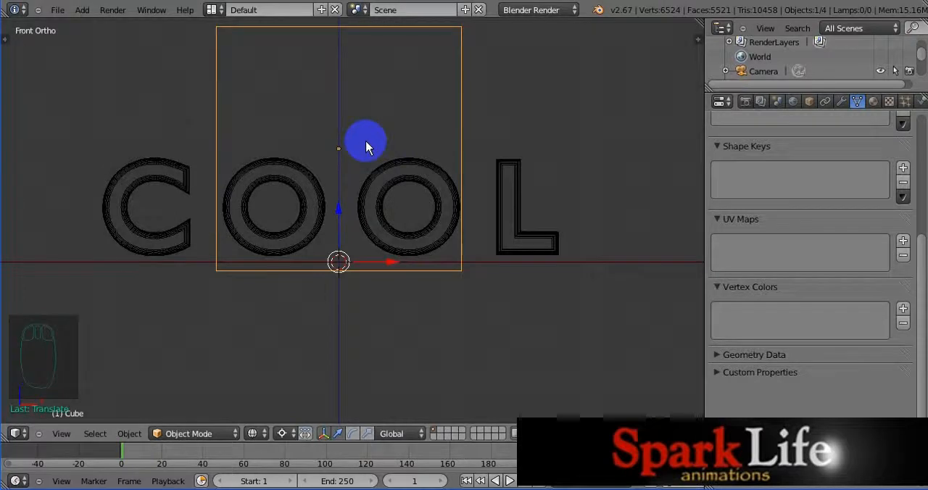
# Step: Scale the cube along the global X axis until it encloses all four letters
pyautogui.press('s')
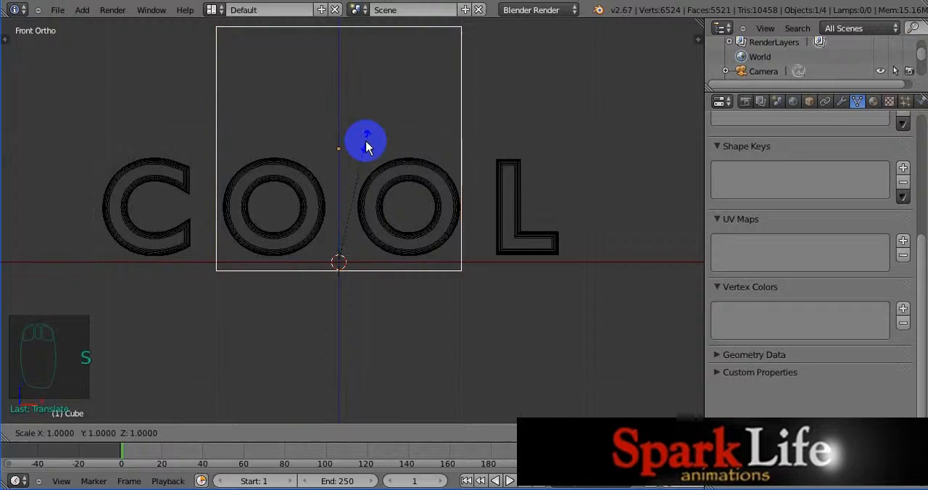
pyautogui.press('x')
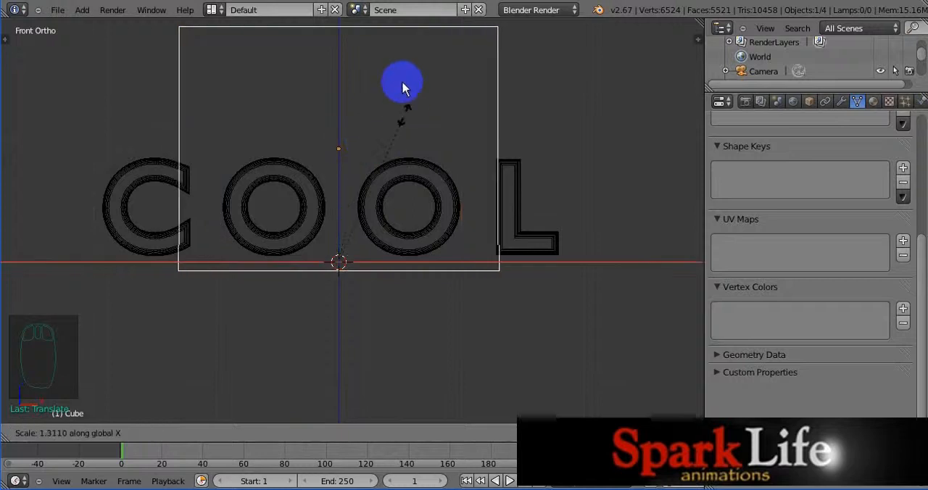
pyautogui.click(420, 26)
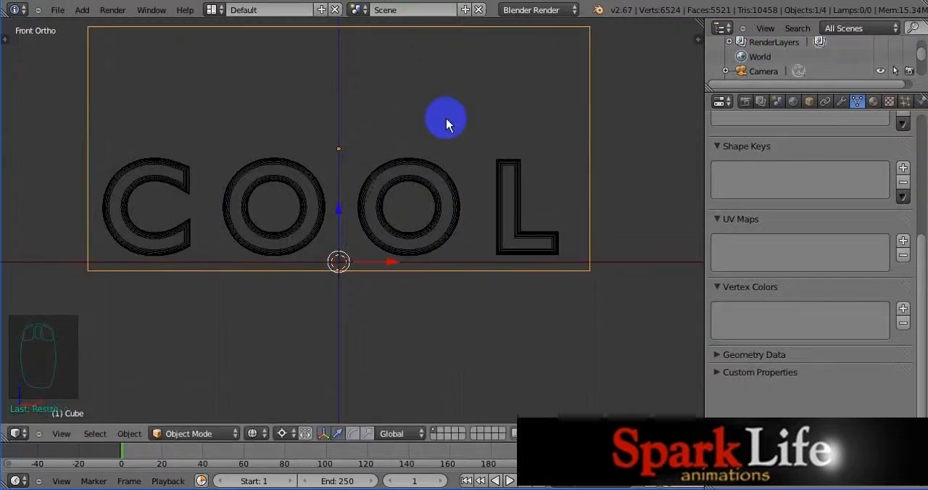
# Step: Place the 3D cursor centrally above the stretched cube, add a mesh plane there and scale it by about 1.9
pyautogui.press('KP_7')
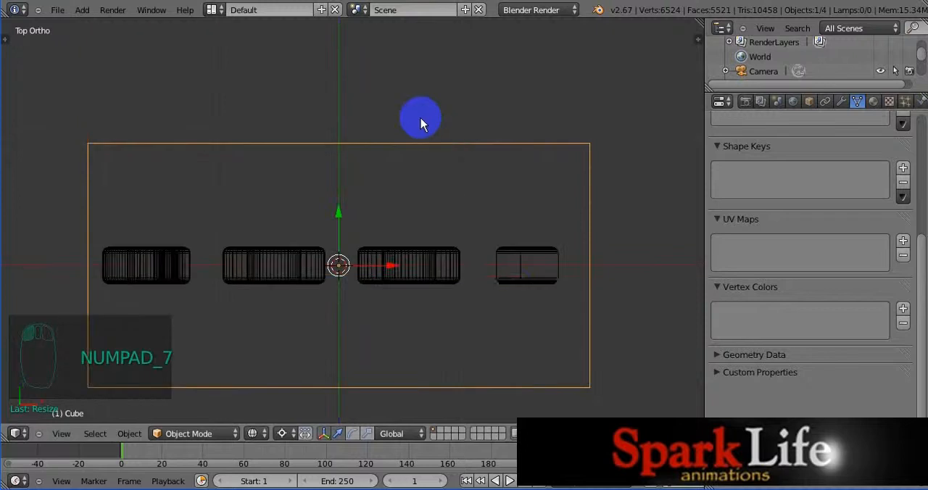
pyautogui.click(442, 331)
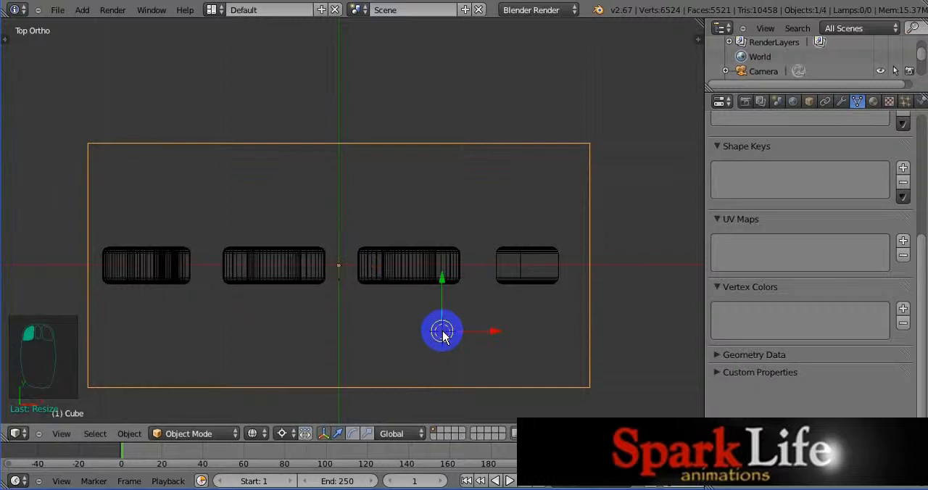
pyautogui.press('KP_1')
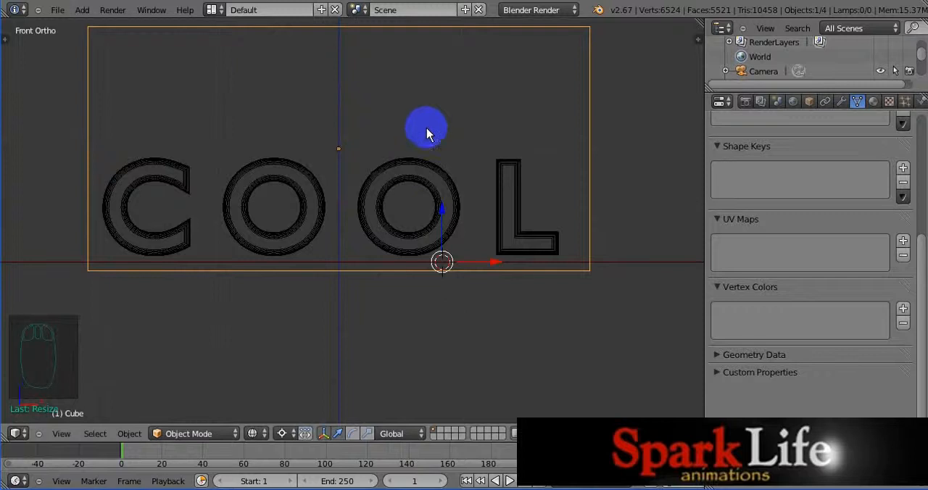
pyautogui.keyDown('shift'); pyautogui.moveTo(426, 131); pyautogui.dragTo(431, 204, button='middle'); pyautogui.keyUp('shift')
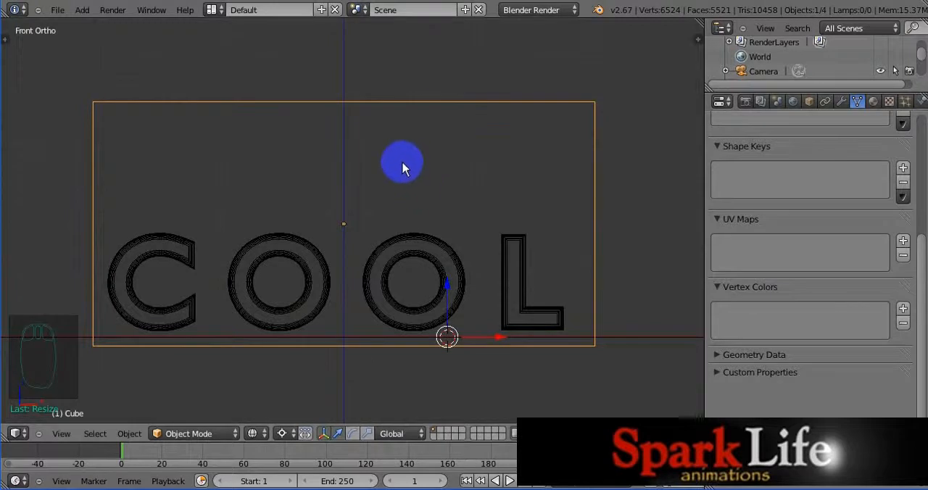
pyautogui.click(343, 79)
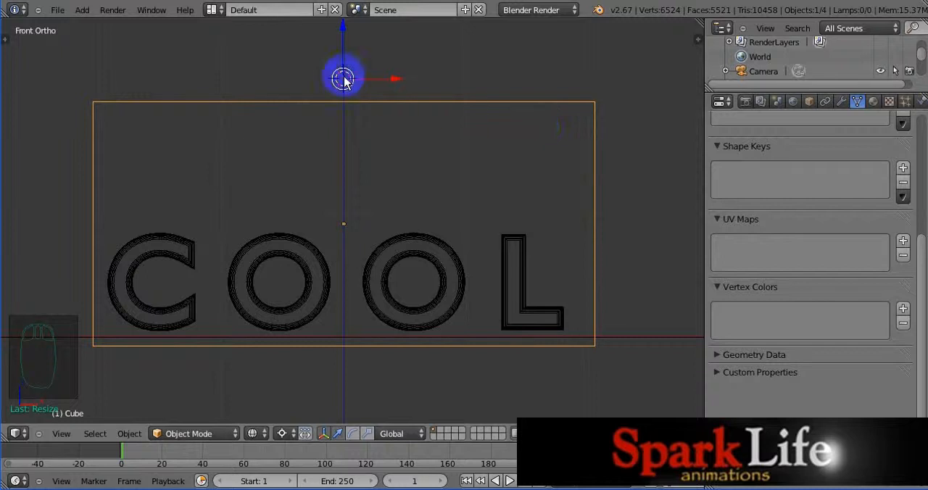
pyautogui.click(82, 10)
pyautogui.moveTo(101, 25)
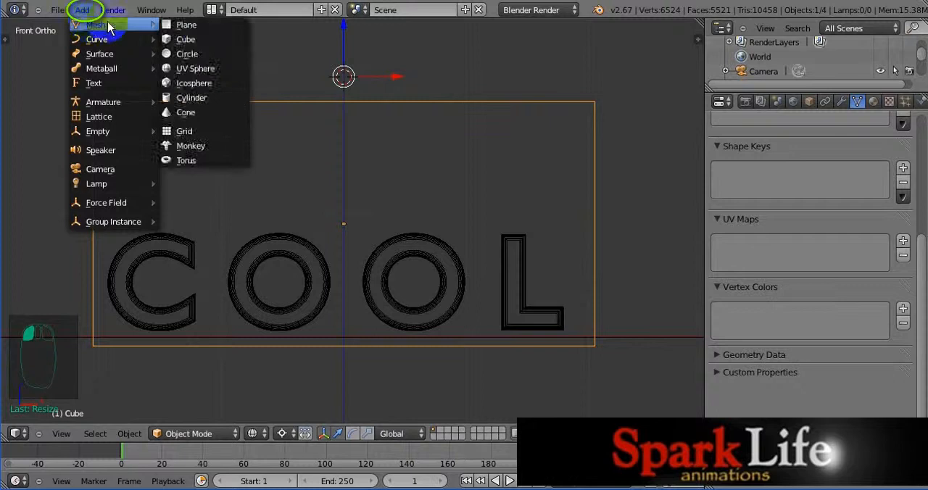
pyautogui.click(196, 26)
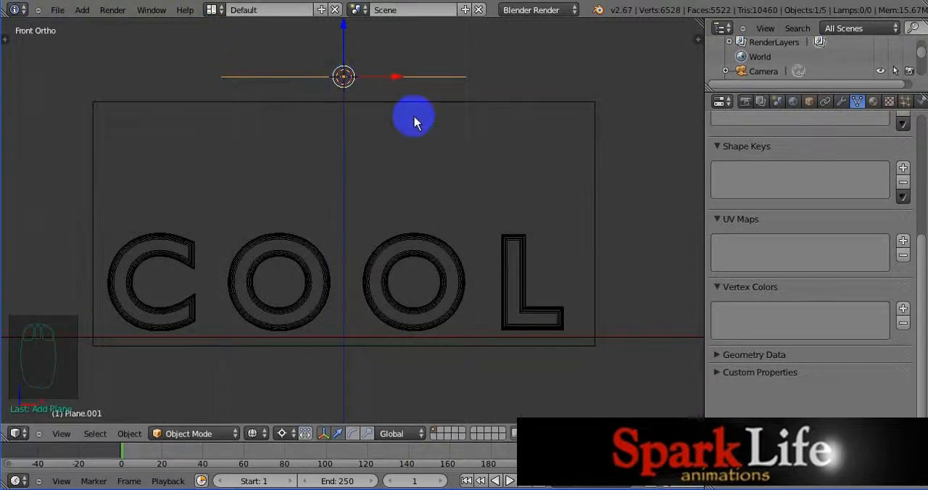
pyautogui.press('s')
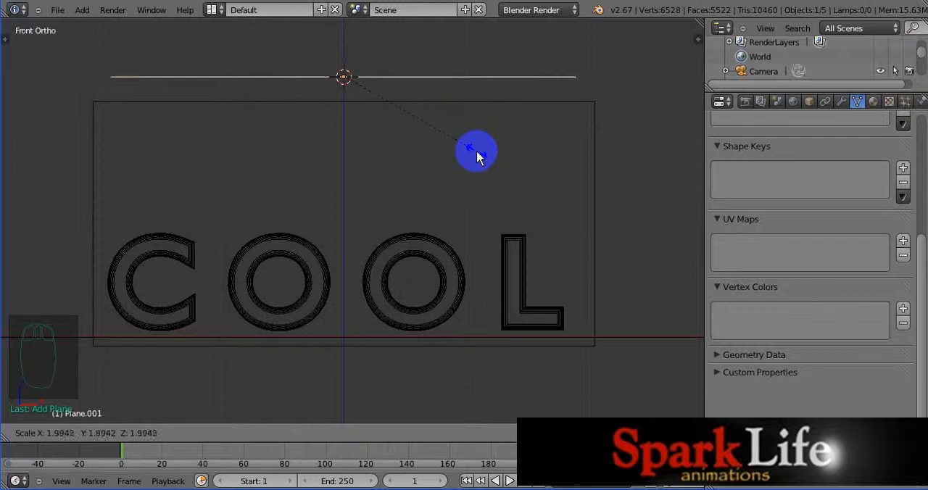
pyautogui.click(476, 151)
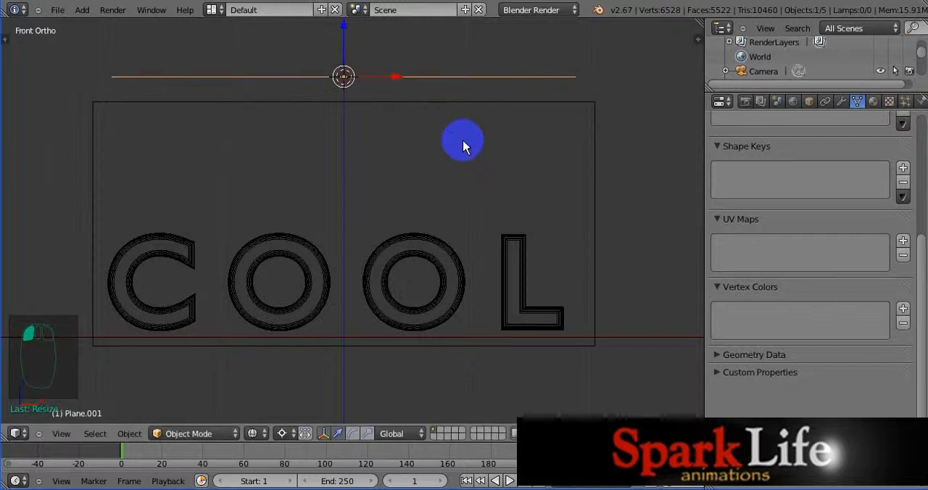
# Step: In top orthographic view, narrow the new plane along the global Y axis and move it along Y to centre it over the letters
pyautogui.press('KP_7')
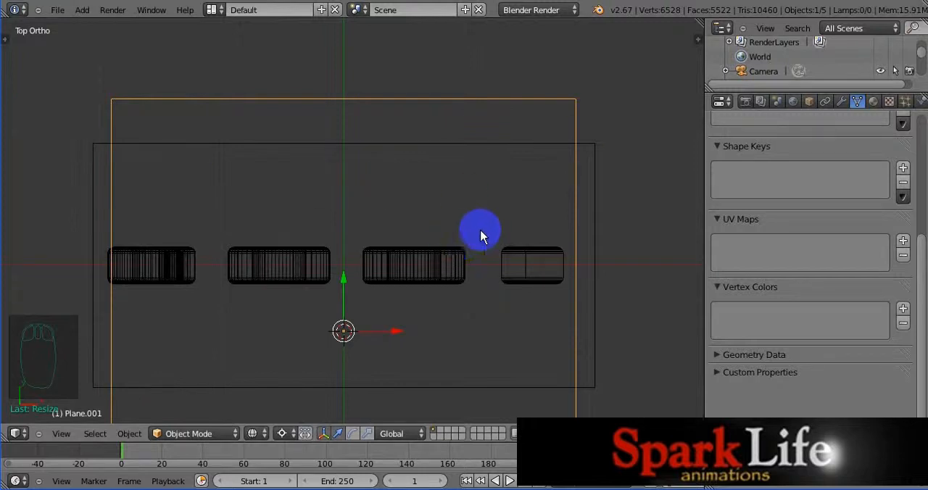
pyautogui.press('s')
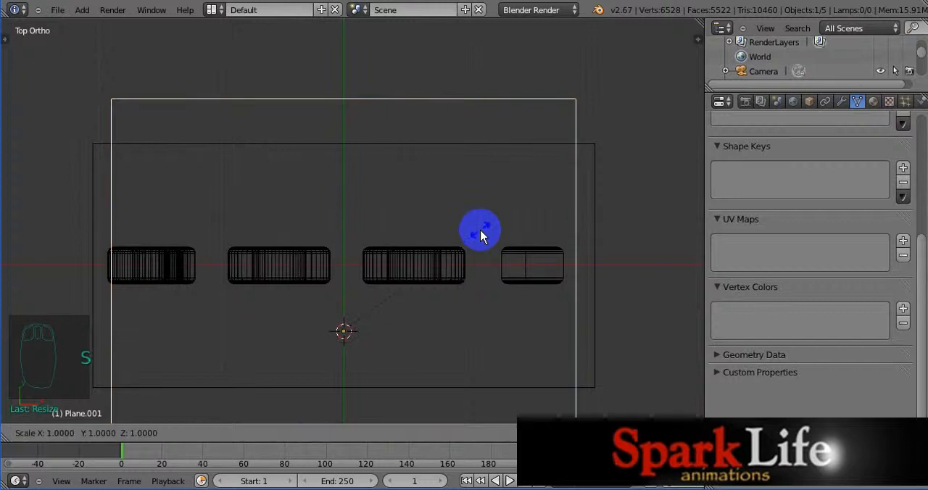
pyautogui.press('y')
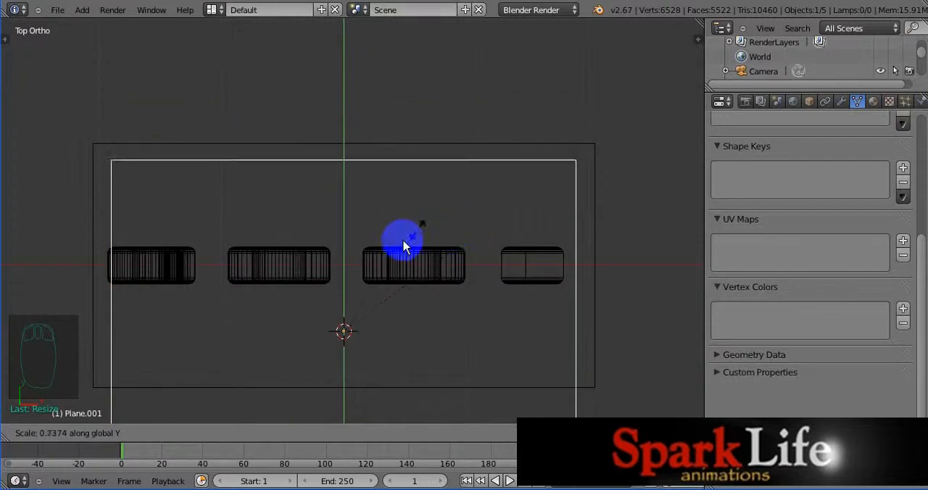
pyautogui.click(403, 247)
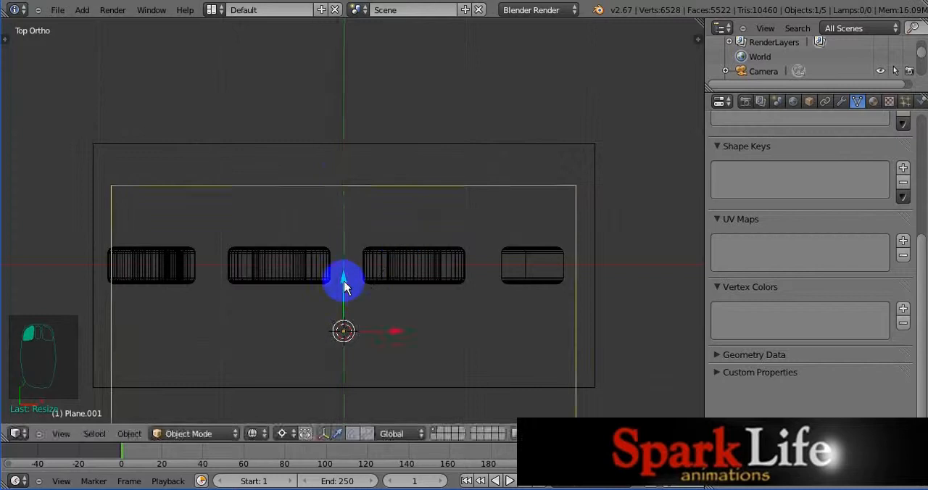
pyautogui.moveTo(344, 286); pyautogui.dragTo(348, 220)
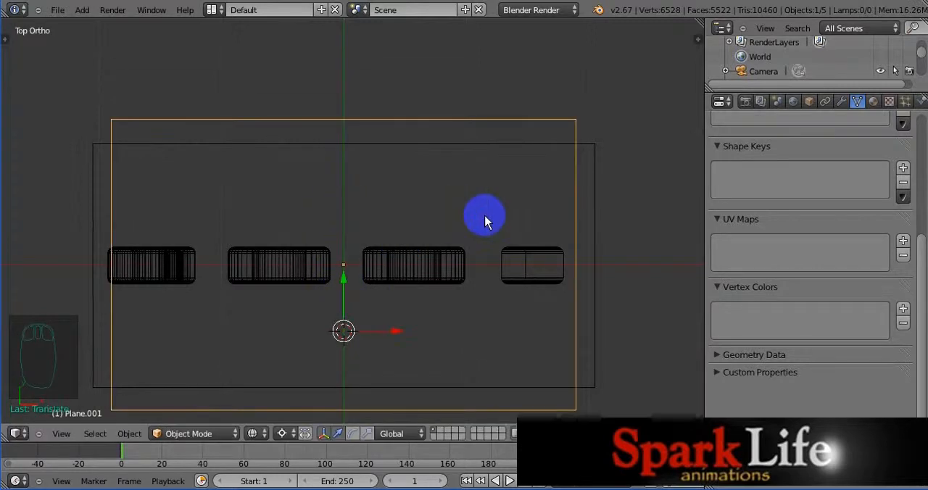
# Step: Shrink the upper plane further along the global Y axis and shift it along Y to fit inside the cube's outline
pyautogui.press('s')
pyautogui.press('y')
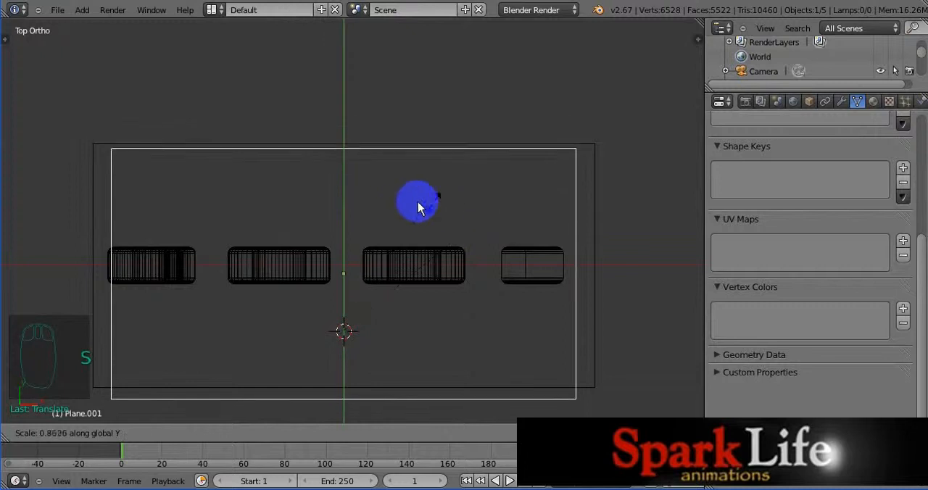
pyautogui.click(385, 235)
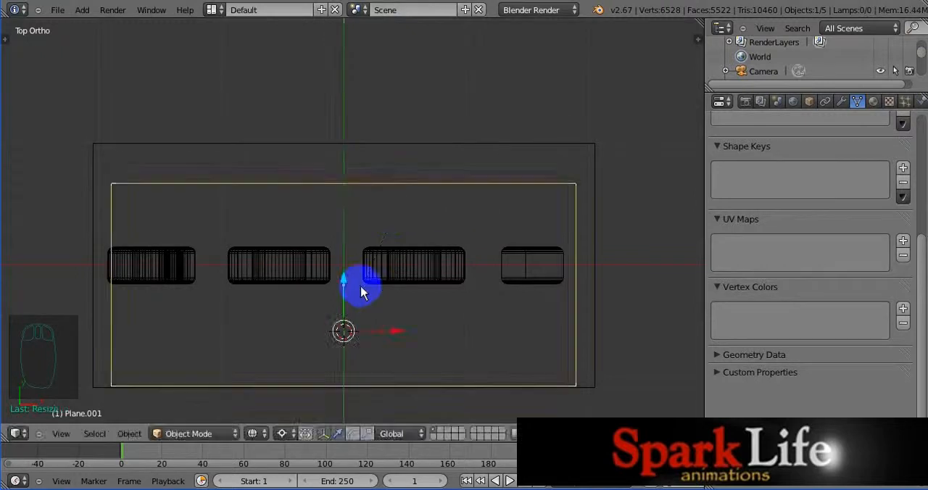
pyautogui.moveTo(341, 315); pyautogui.dragTo(345, 268)
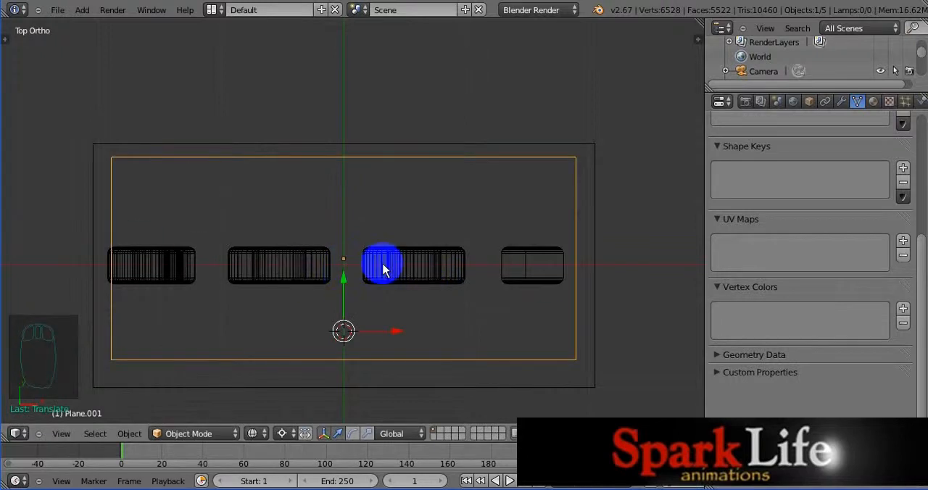
# Step: Widen the upper plane along the global X axis by about 1.06 so it nearly spans the cube's width
pyautogui.press('s')
pyautogui.press('z')
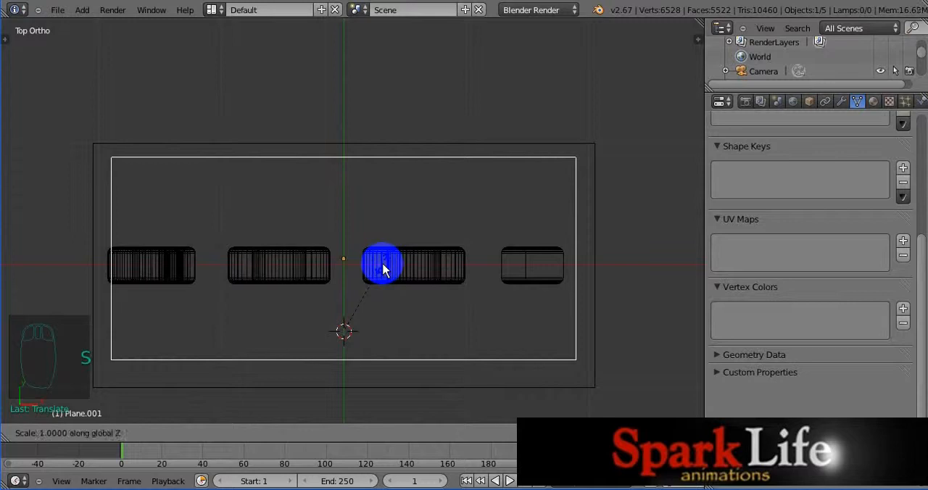
pyautogui.click(382, 269)
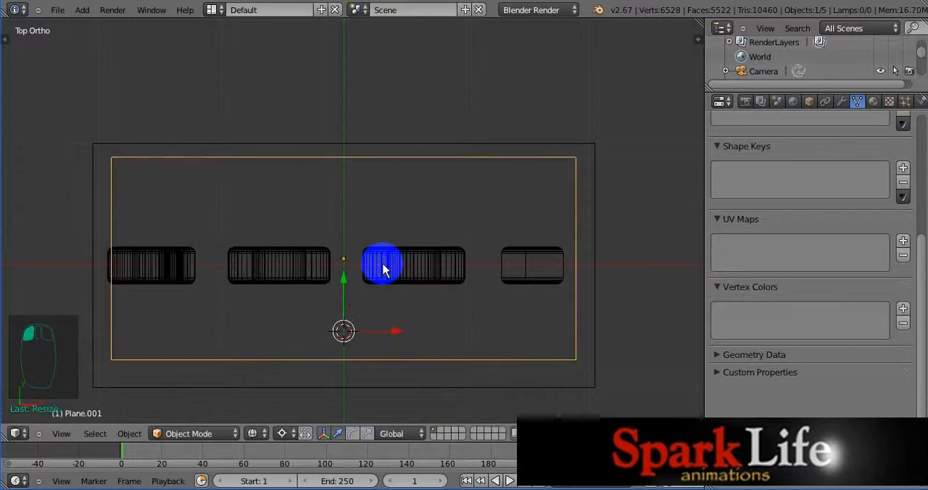
pyautogui.press('s')
pyautogui.press('x')
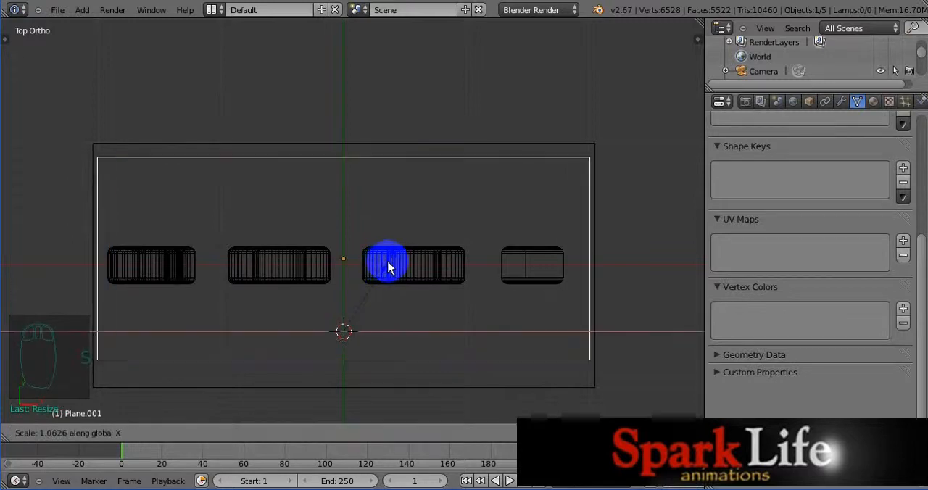
pyautogui.click(387, 267)
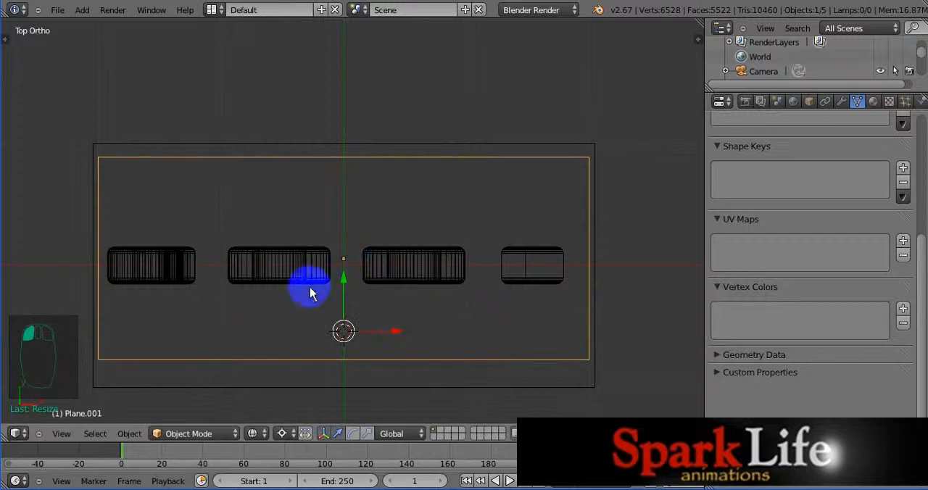
# Step: Select the "C O O L" text and shift it slightly in the positive global X direction to centre it inside the cube
pyautogui.click(304, 270)
pyautogui.rightClick(392, 332)
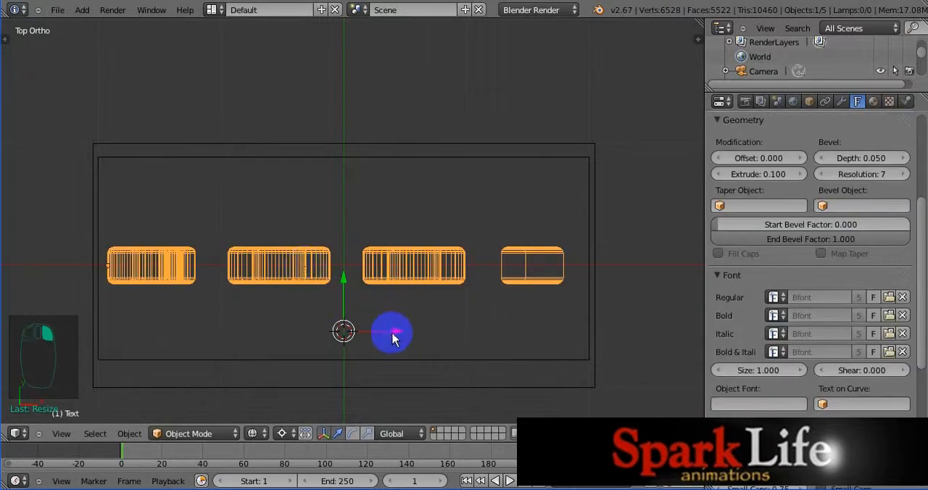
pyautogui.moveTo(392, 332); pyautogui.dragTo(400, 334)
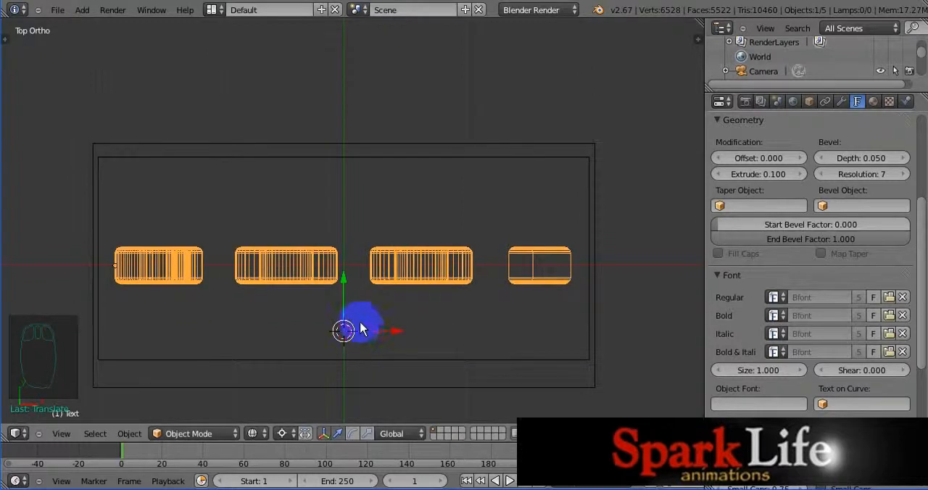
# Step: Select the plane above the cube in front view, set the render engine to Cycles Render and give the plane a new material
pyautogui.press('KP_1')
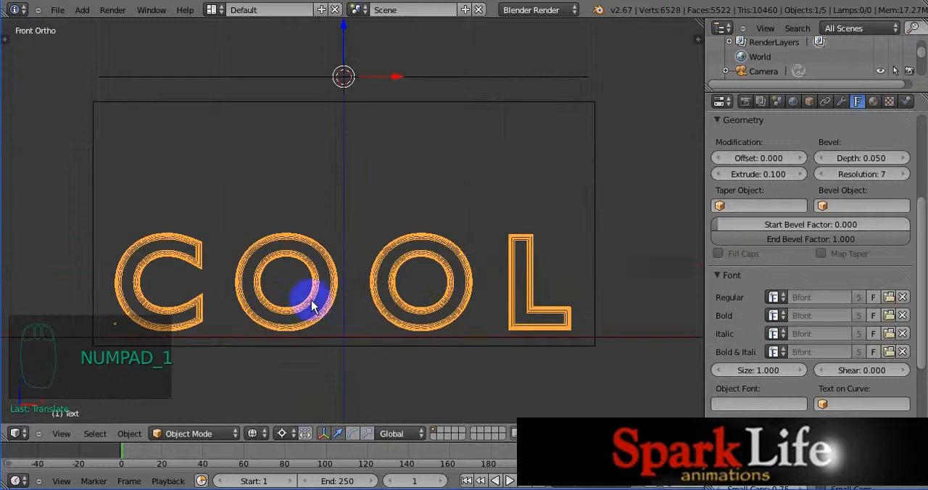
pyautogui.rightClick(449, 80)
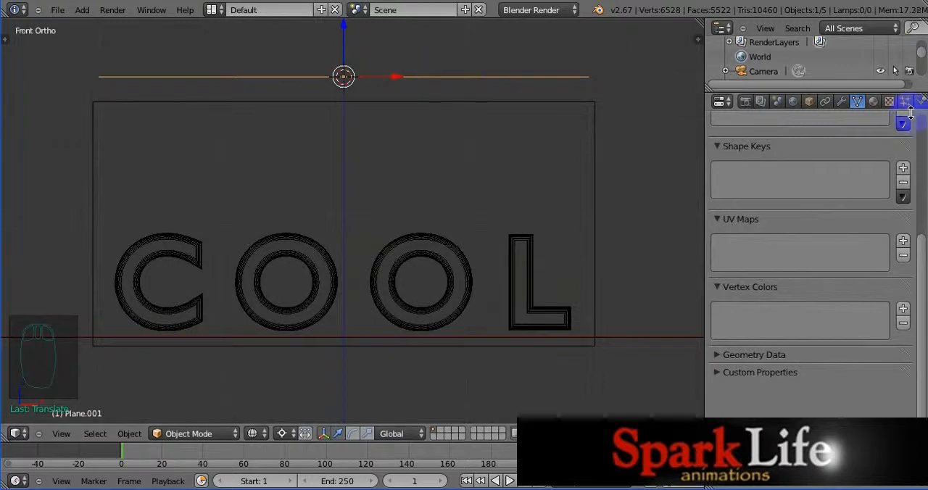
pyautogui.click(875, 102)
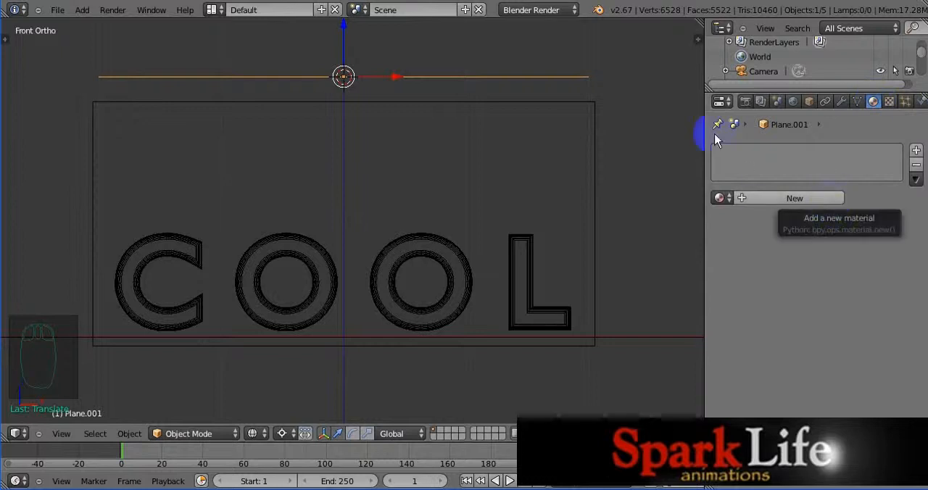
pyautogui.click(571, 13)
pyautogui.click(547, 64)
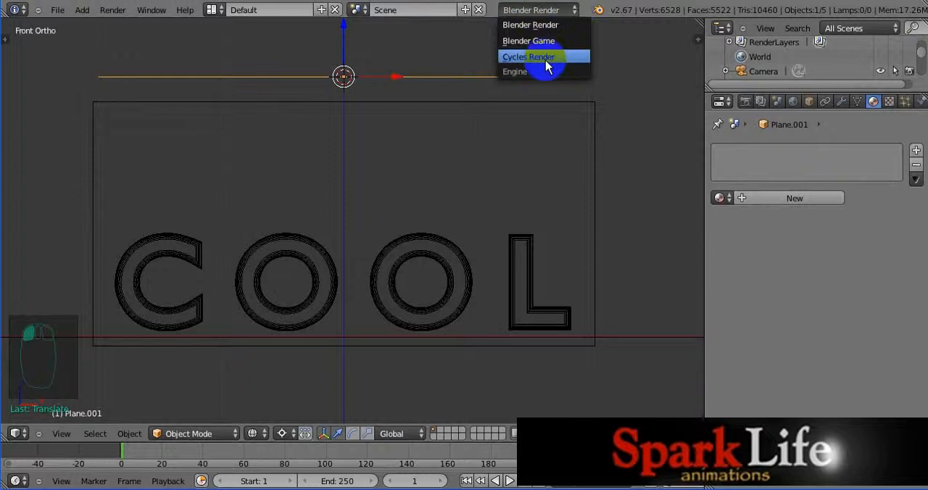
pyautogui.click(546, 63)
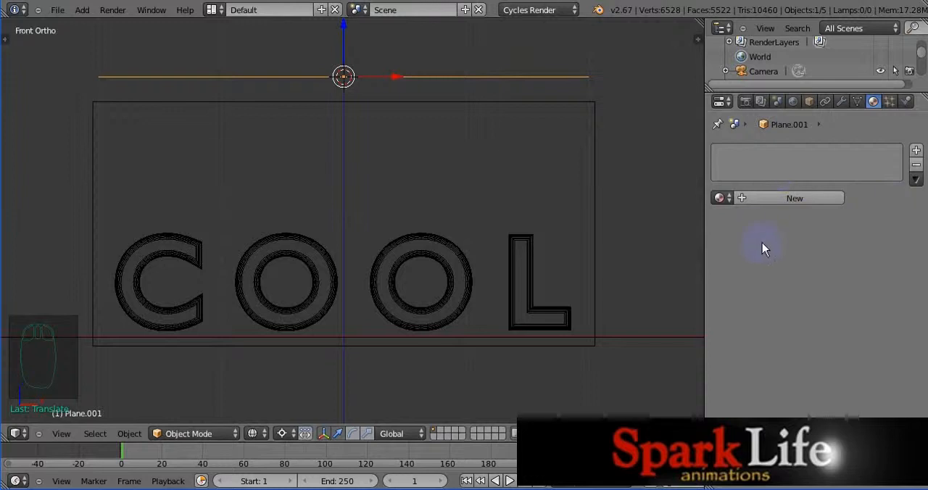
pyautogui.click(795, 200)
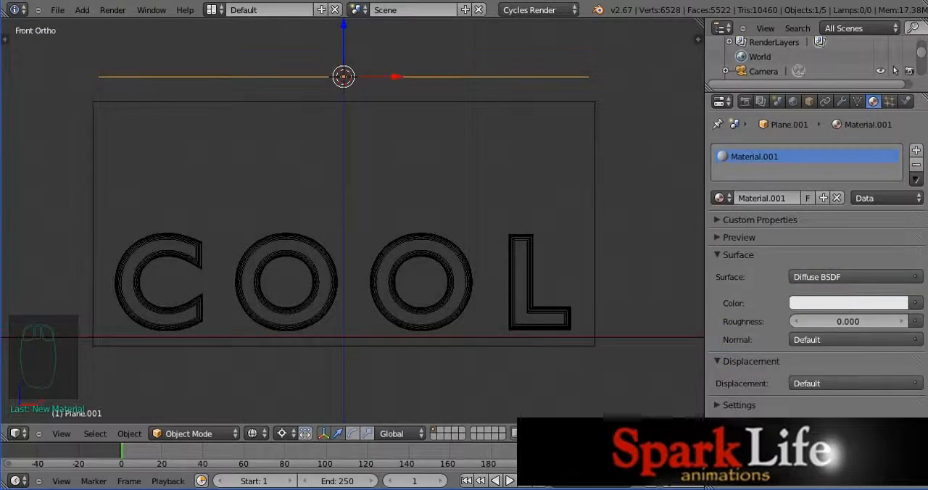
# Step: Change the upper plane's material surface to Emission and set its strength to 20
pyautogui.click(859, 277)
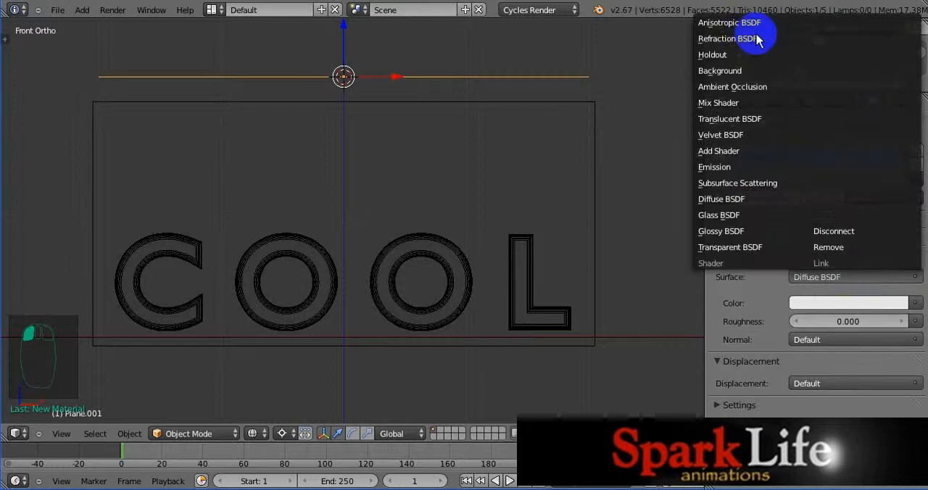
pyautogui.click(722, 167)
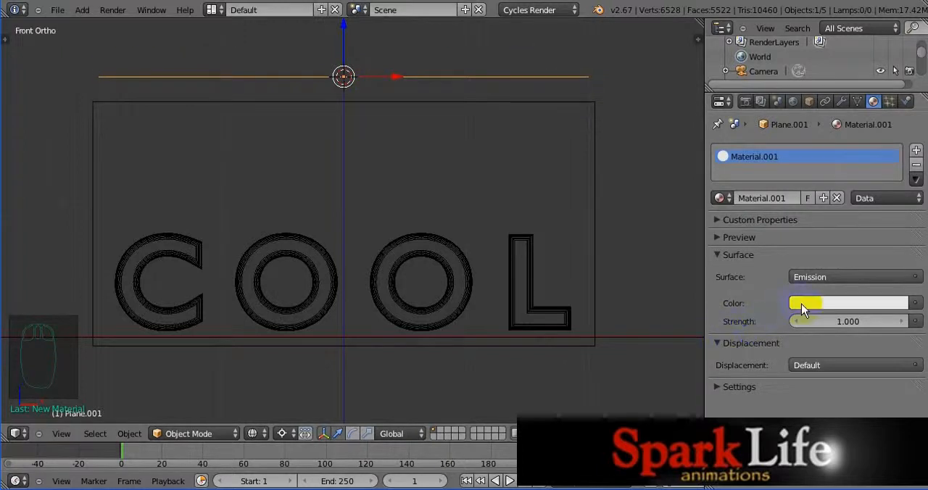
pyautogui.click(870, 303)
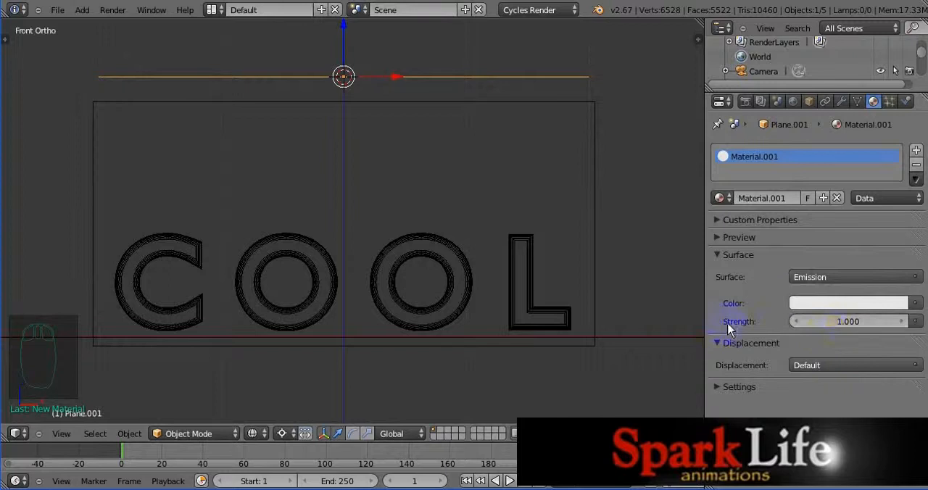
pyautogui.click(848, 322)
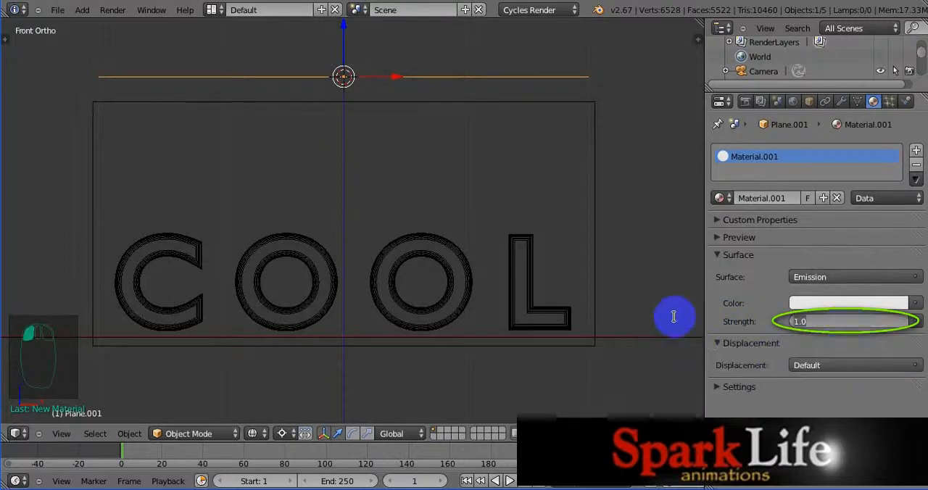
pyautogui.write('20')
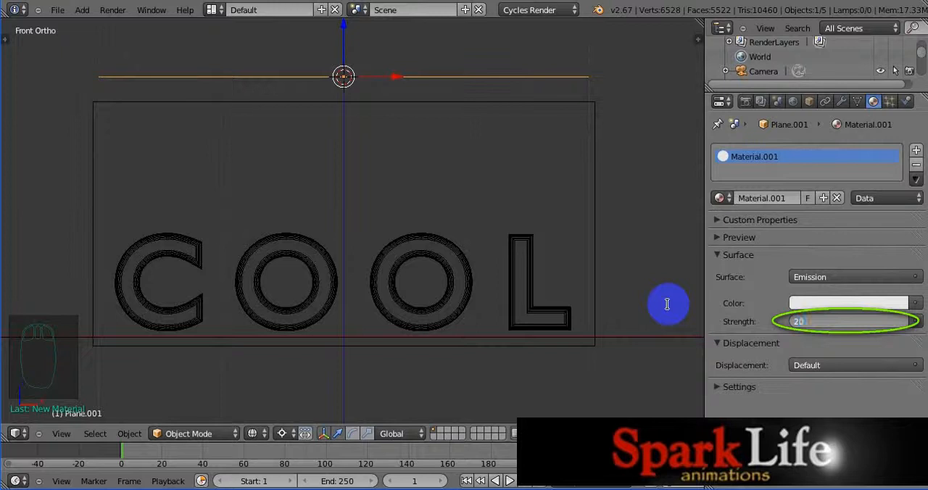
pyautogui.press('Return')
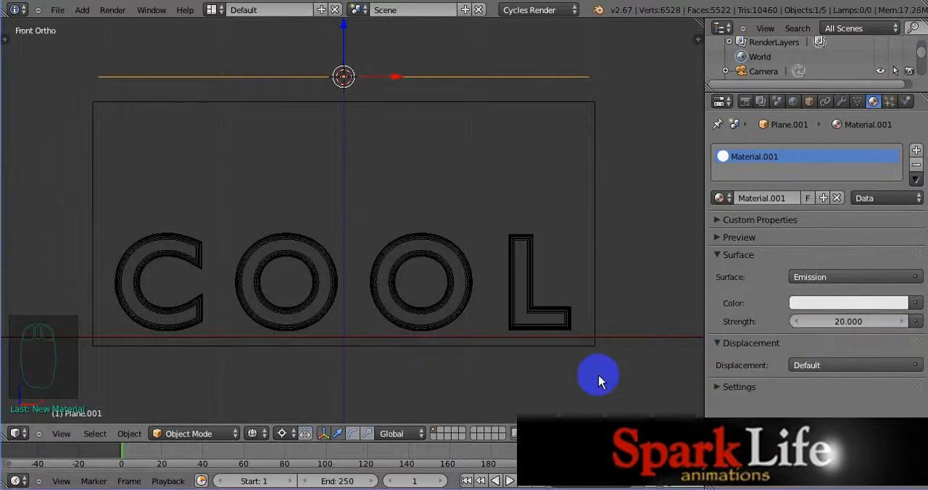
# Step: Select the floor plane and give it a new material
pyautogui.rightClick(627, 338)
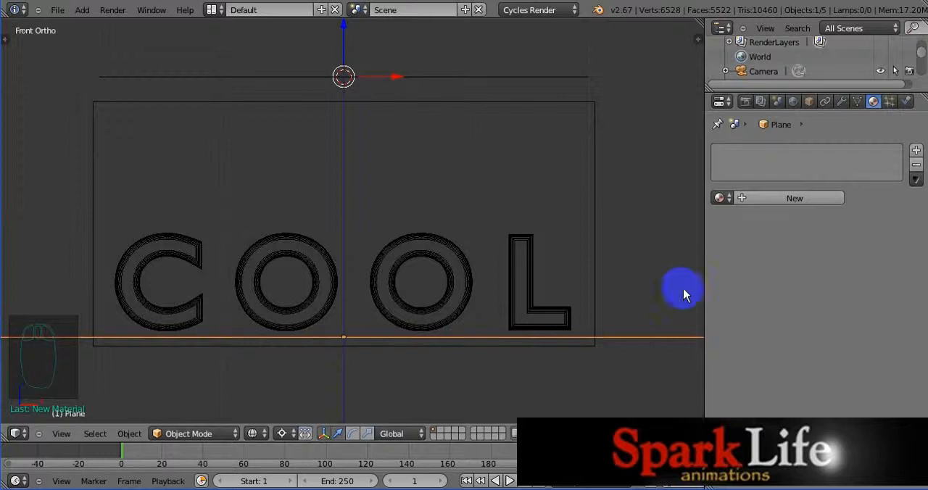
pyautogui.click(794, 199)
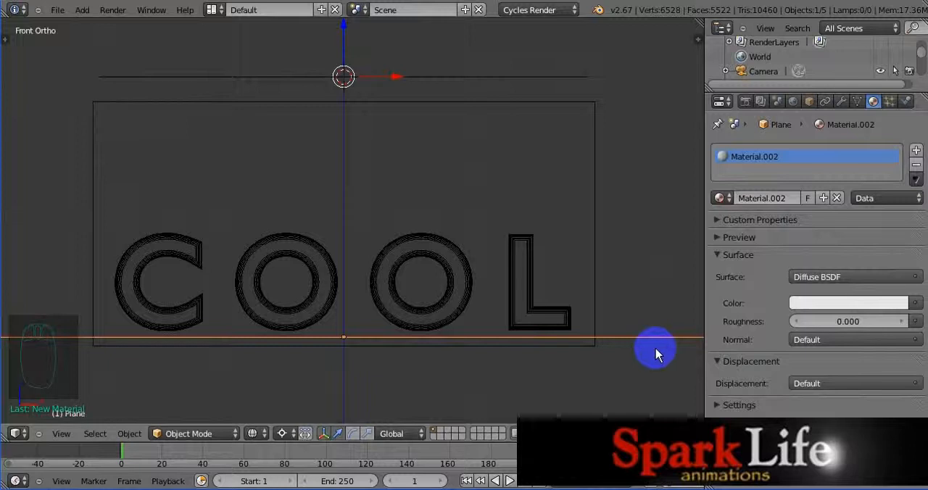
# Step: Select the "C O O L" text and convert it to a mesh
pyautogui.rightClick(384, 271)
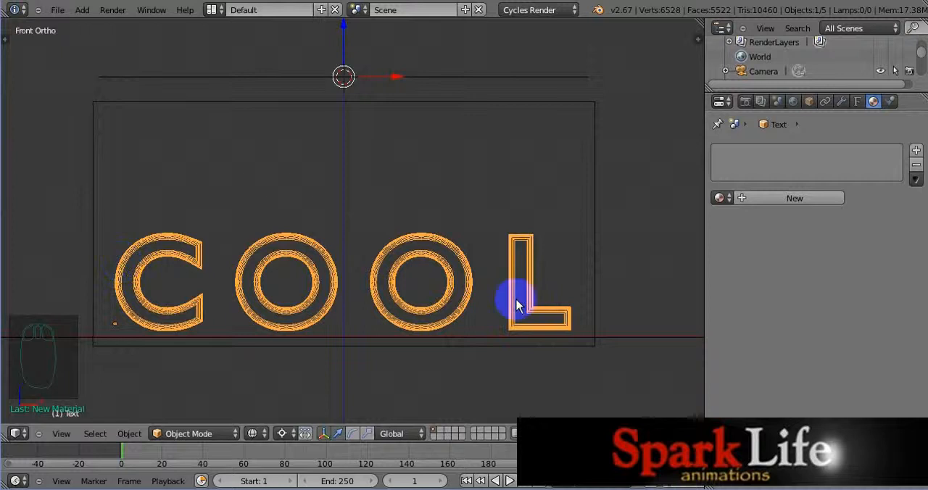
pyautogui.click(562, 281)
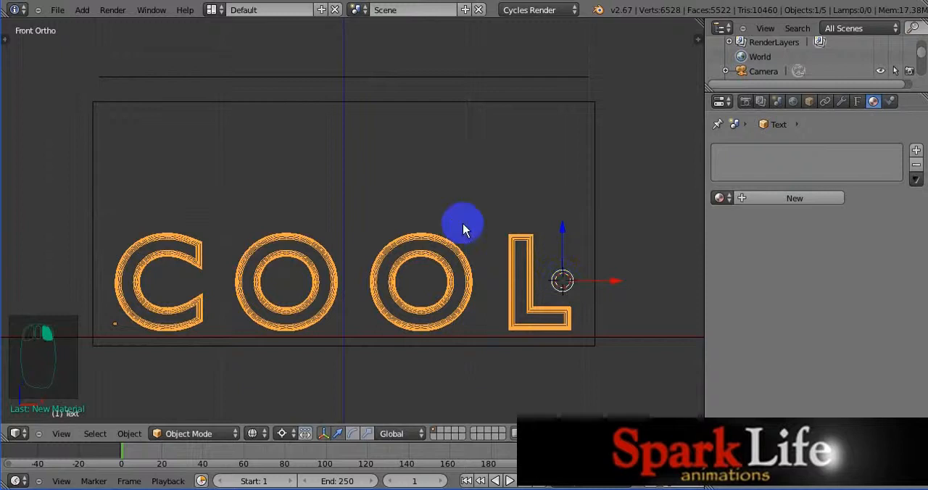
pyautogui.hotkey('alt', 'c')
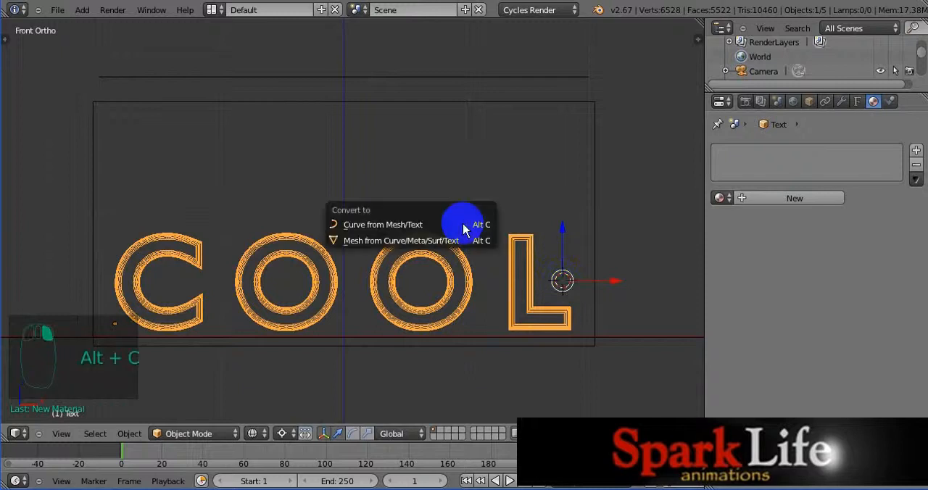
pyautogui.click(417, 241)
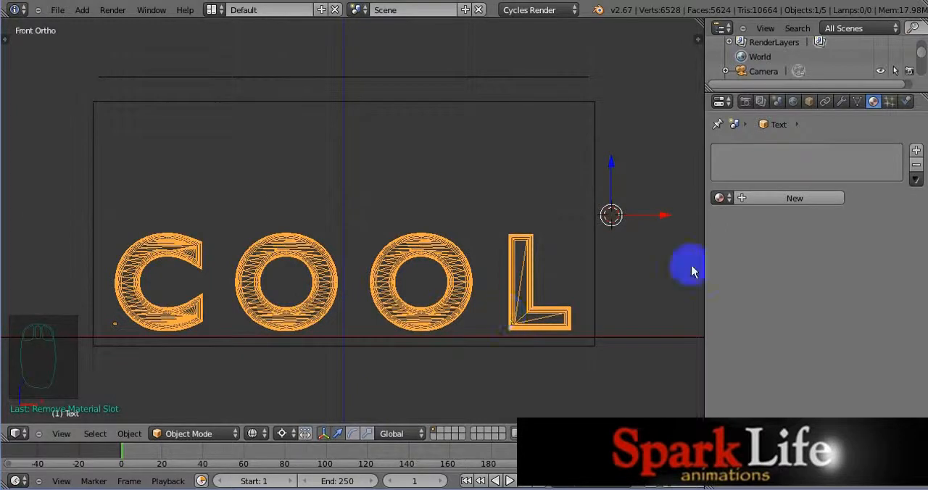
# Step: Enable fluid physics for the converted text and set its fluid type to Fluid
pyautogui.click(908, 102)
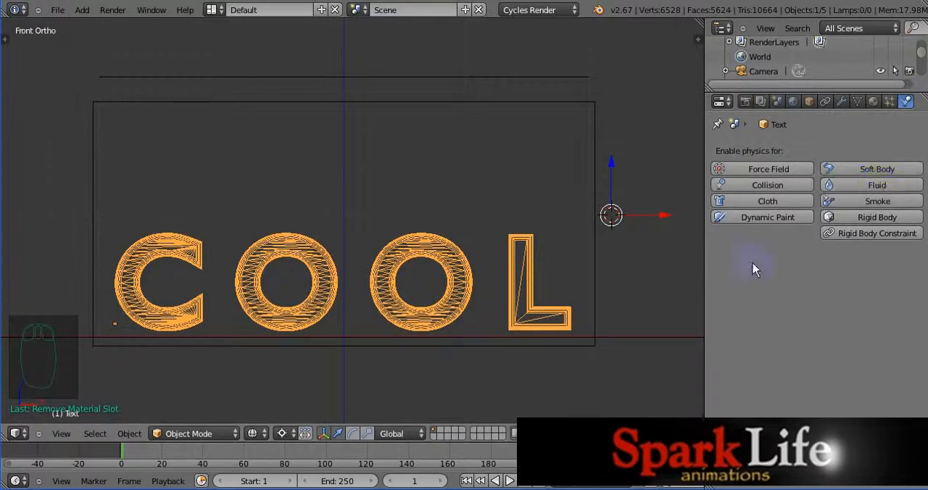
pyautogui.click(877, 186)
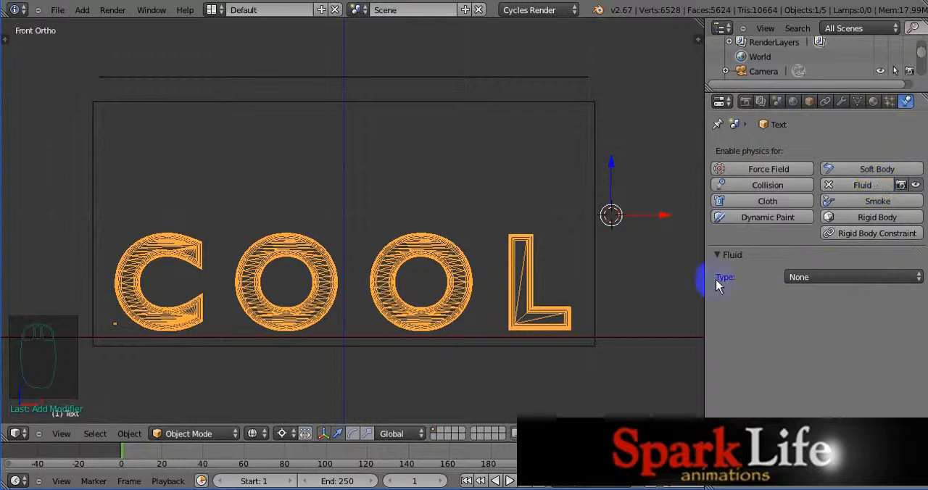
pyautogui.click(858, 277)
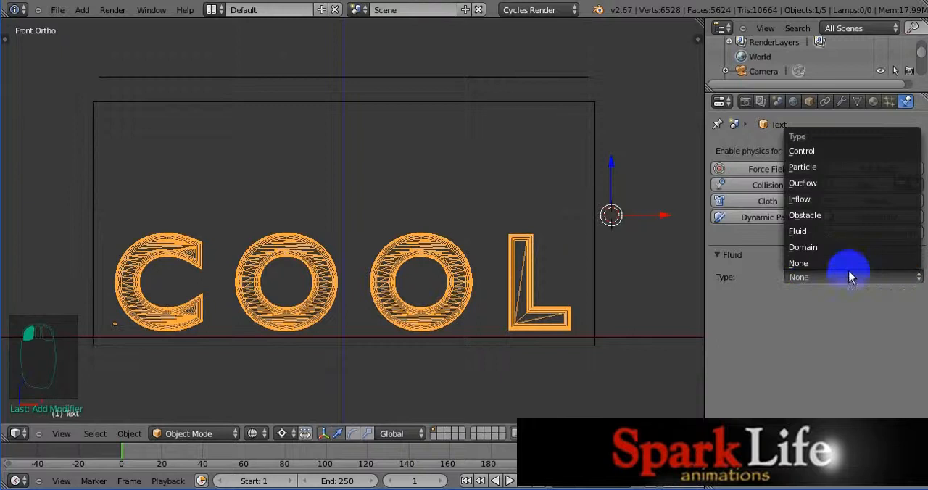
pyautogui.click(823, 232)
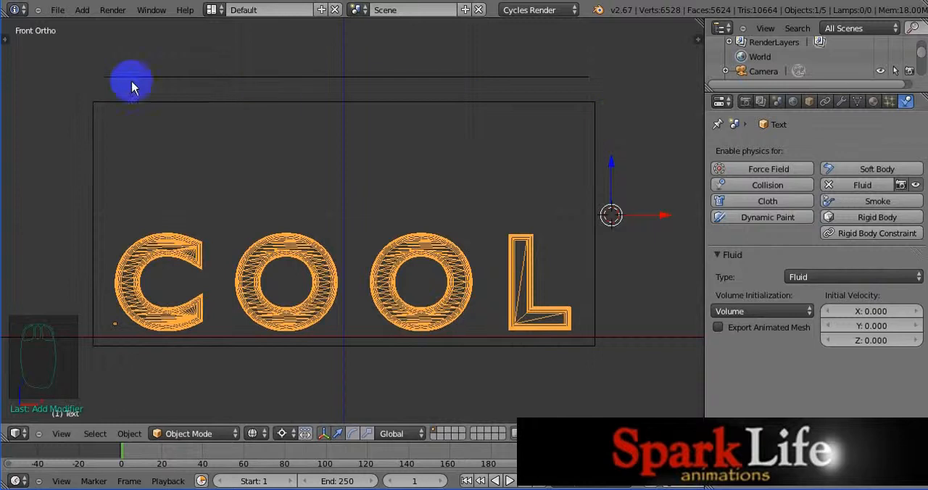
# Step: Select the enclosing cube, enable fluid physics for it and set its fluid type to Domain
pyautogui.rightClick(595, 157)
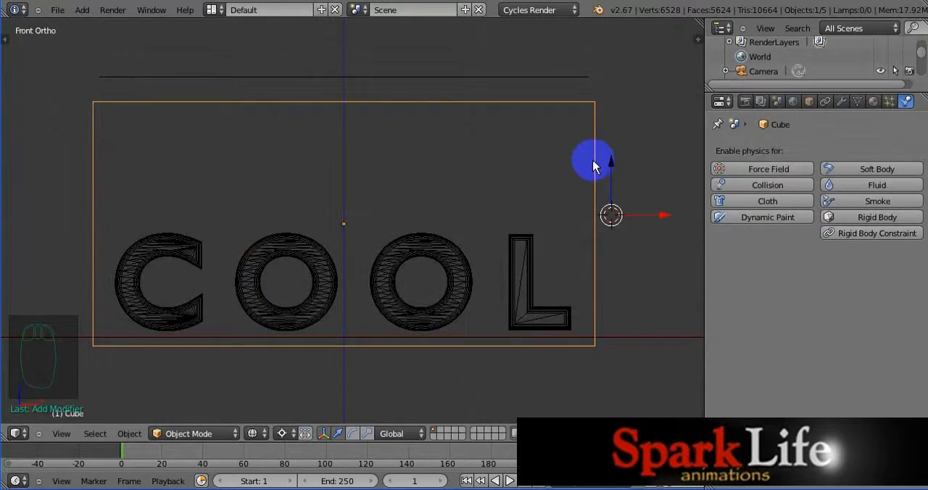
pyautogui.click(861, 185)
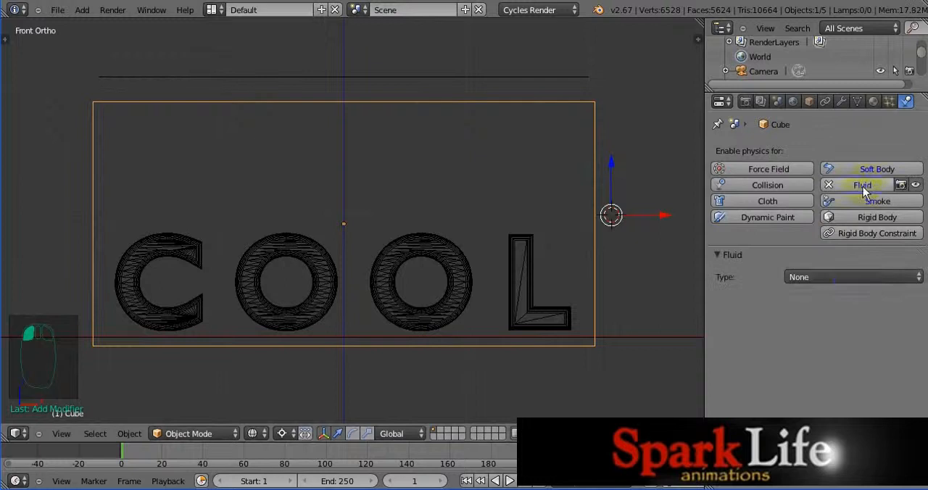
pyautogui.click(855, 277)
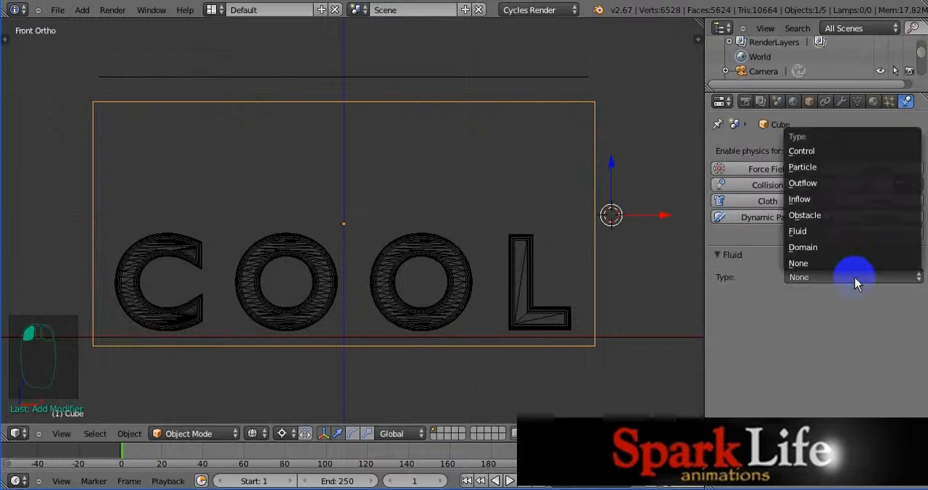
pyautogui.click(820, 248)
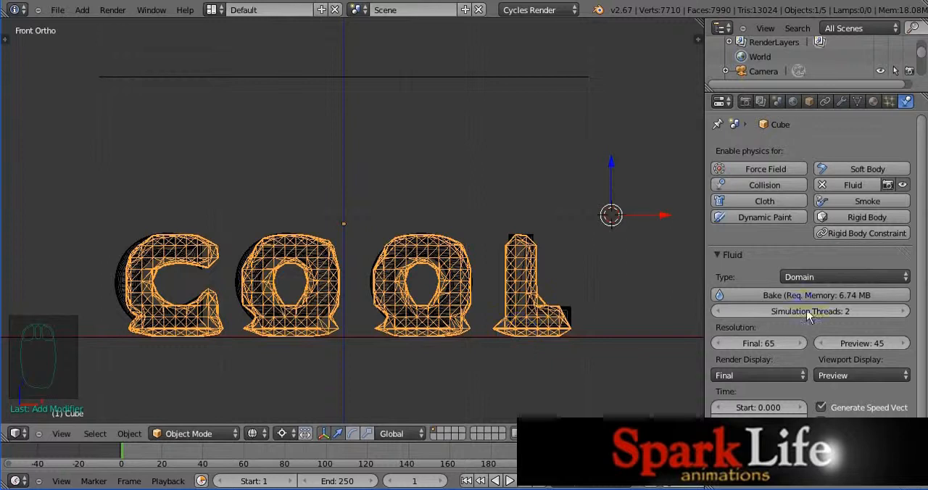
# Step: Set the fluid domain's final resolution to 100
pyautogui.click(761, 346)
pyautogui.write('1')
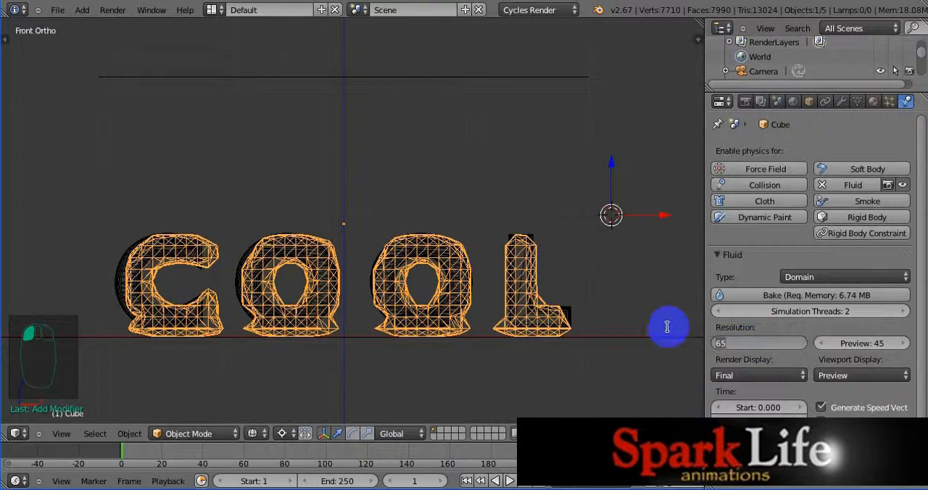
pyautogui.write('00')
pyautogui.click(644, 313)
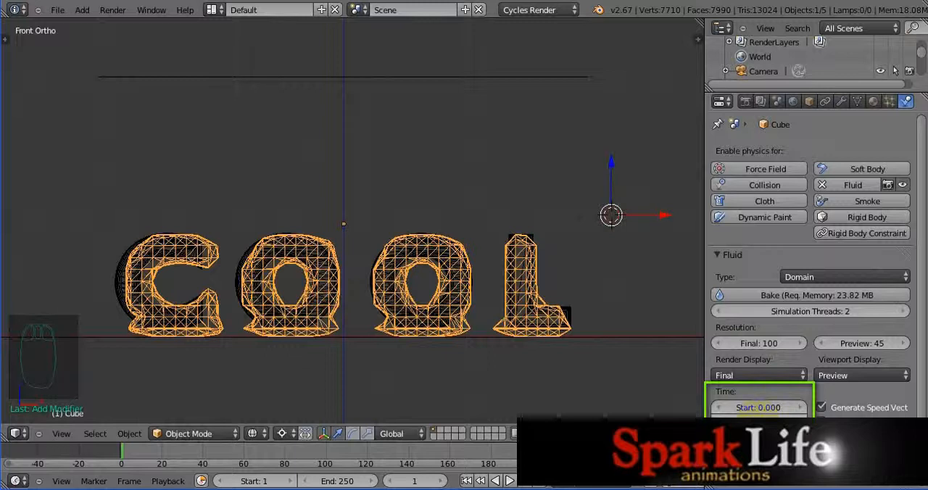
pyautogui.click(782, 410)
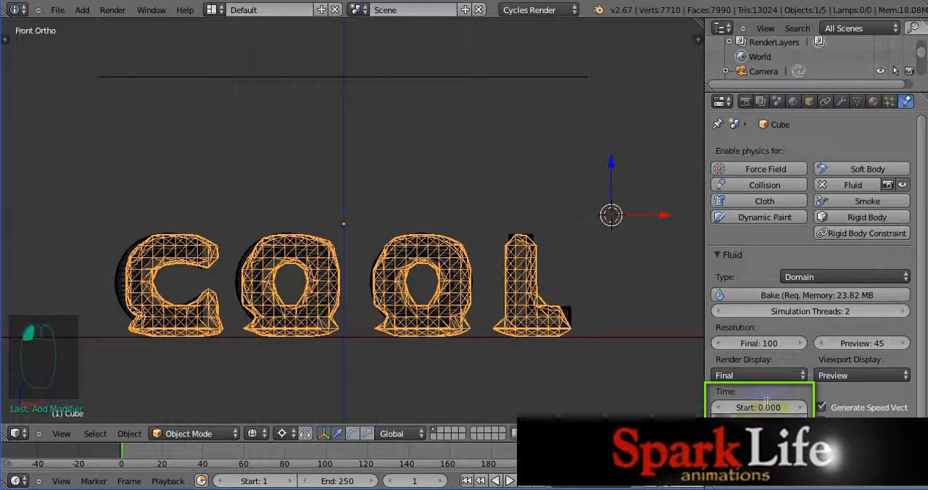
pyautogui.click(661, 383)
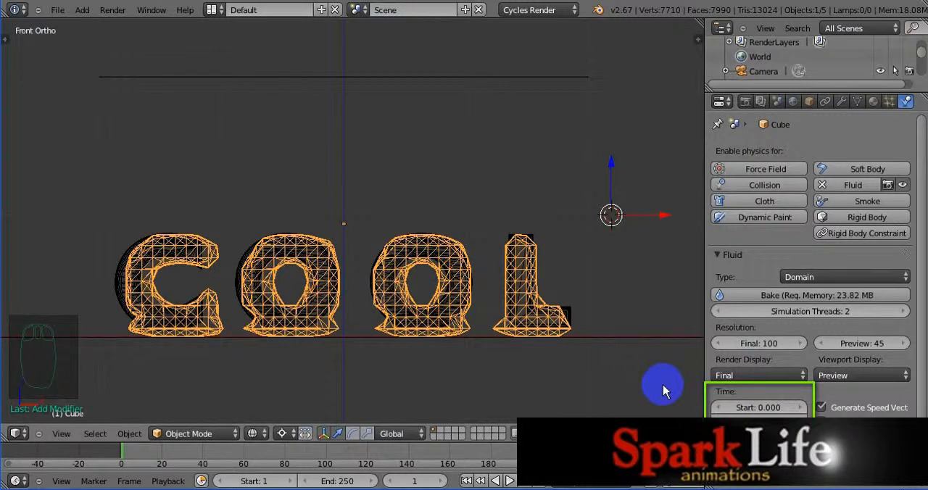
# Step: Set the animation's end frame to 20
pyautogui.click(121, 461)
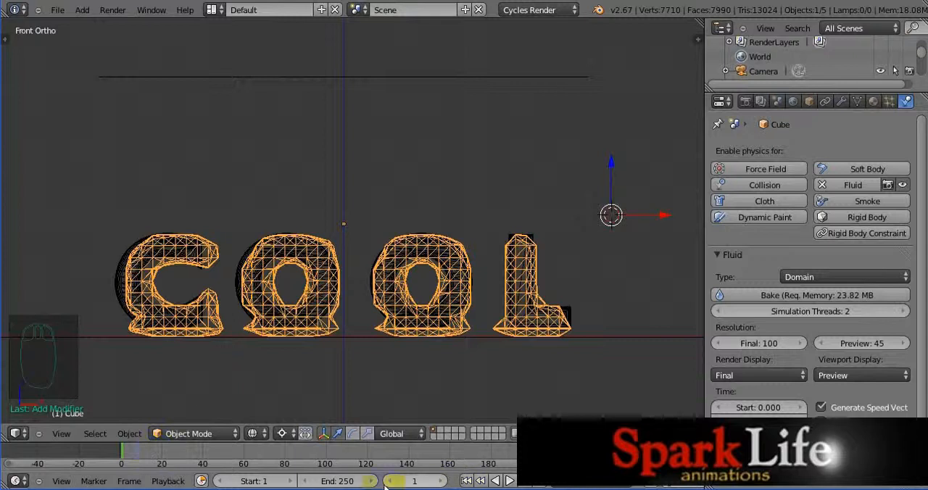
pyautogui.click(339, 480)
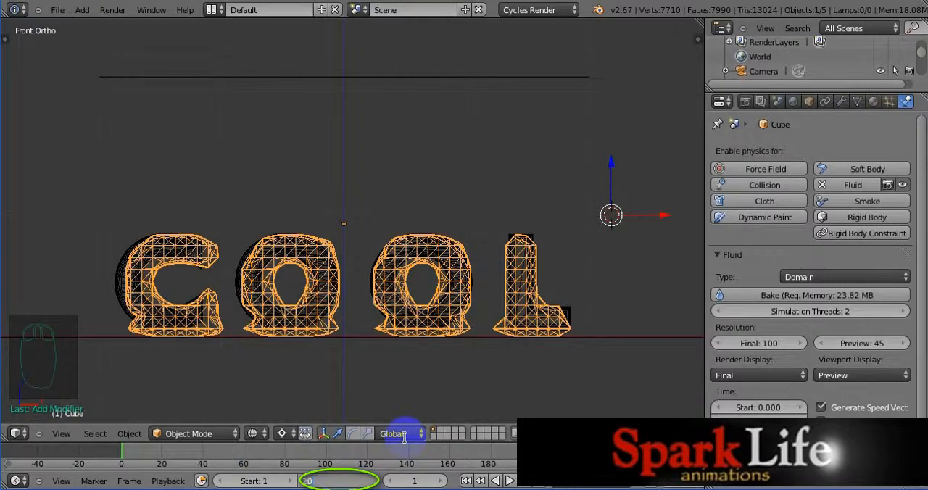
pyautogui.write('20')
pyautogui.press('Return')
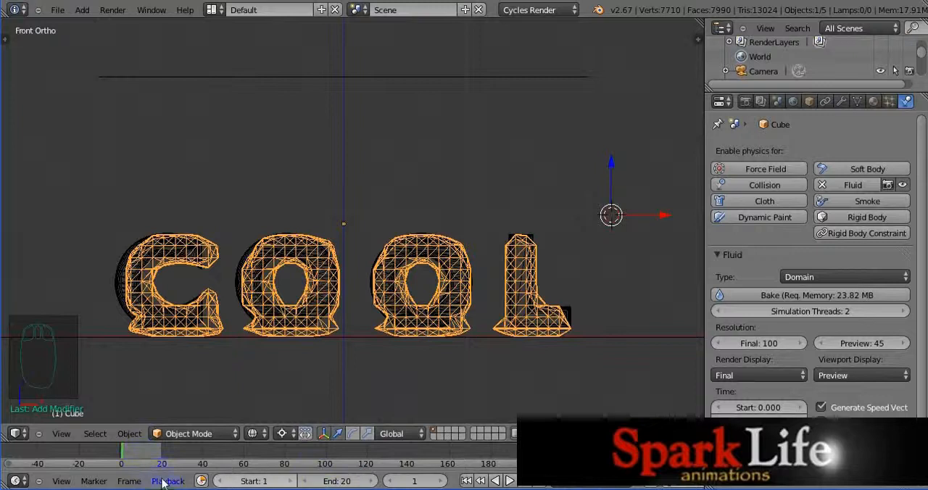
# Step: Bake the fluid simulation of the cube domain
pyautogui.moveTo(563, 463); pyautogui.dragTo(274, 462)
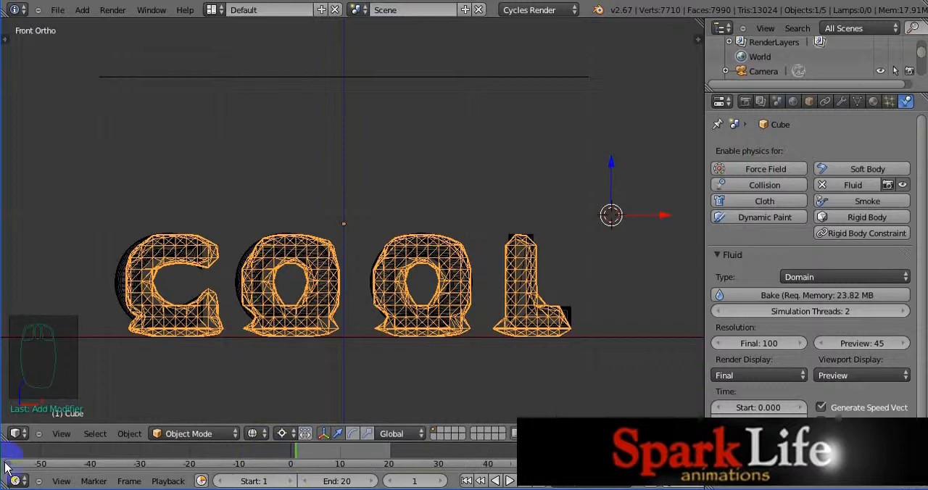
pyautogui.moveTo(4, 466); pyautogui.dragTo(193, 449)
pyautogui.moveTo(193, 450); pyautogui.dragTo(376, 455, button='middle')
pyautogui.scroll(8, 376, 453)
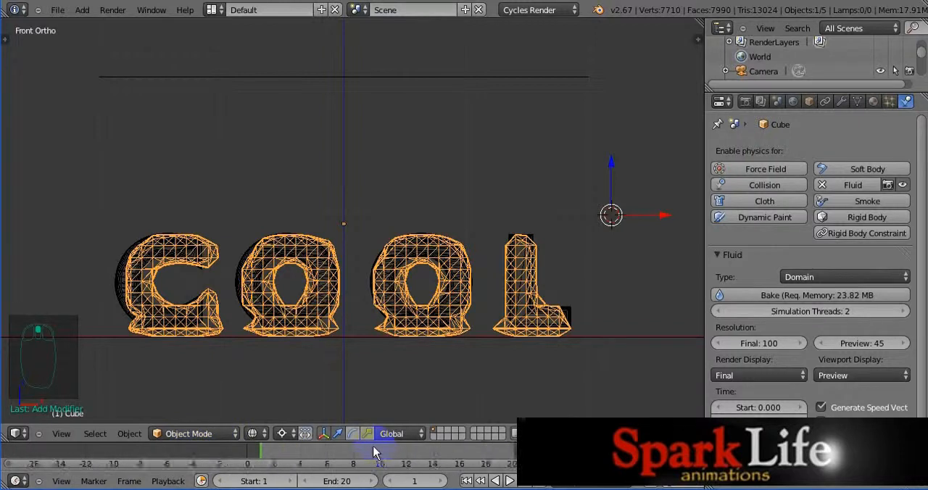
pyautogui.moveTo(384, 448); pyautogui.dragTo(347, 448, button='middle')
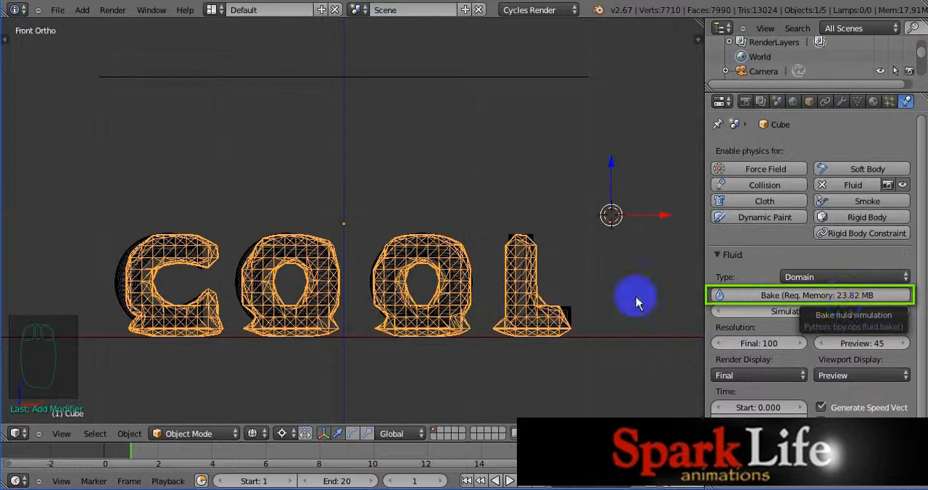
pyautogui.click(751, 297)
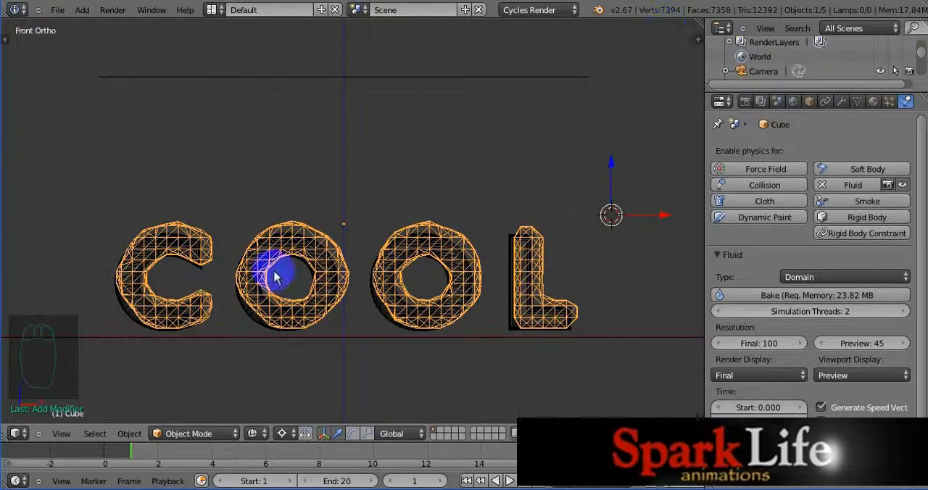
# Step: Select the original Text object, exclude it from rendering and hide it in the viewport
pyautogui.rightClick(382, 311)
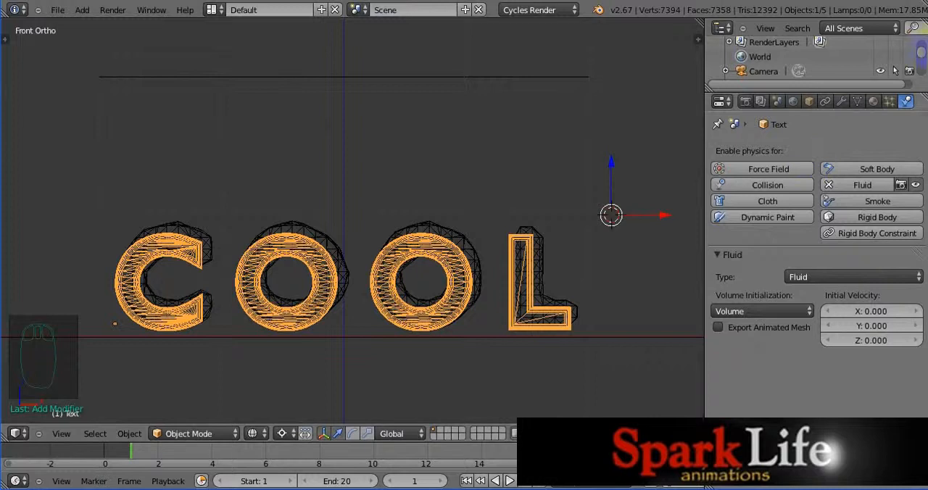
pyautogui.moveTo(922, 56); pyautogui.dragTo(923, 100)
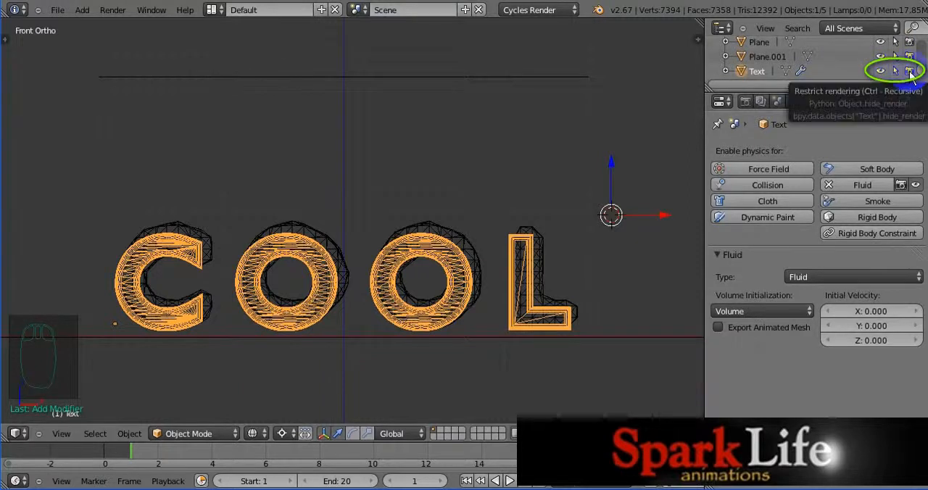
pyautogui.click(910, 71)
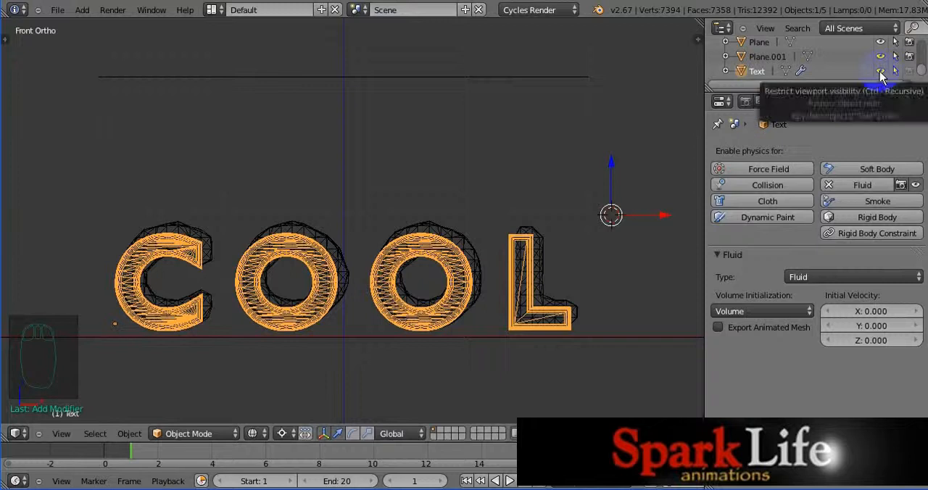
pyautogui.click(880, 72)
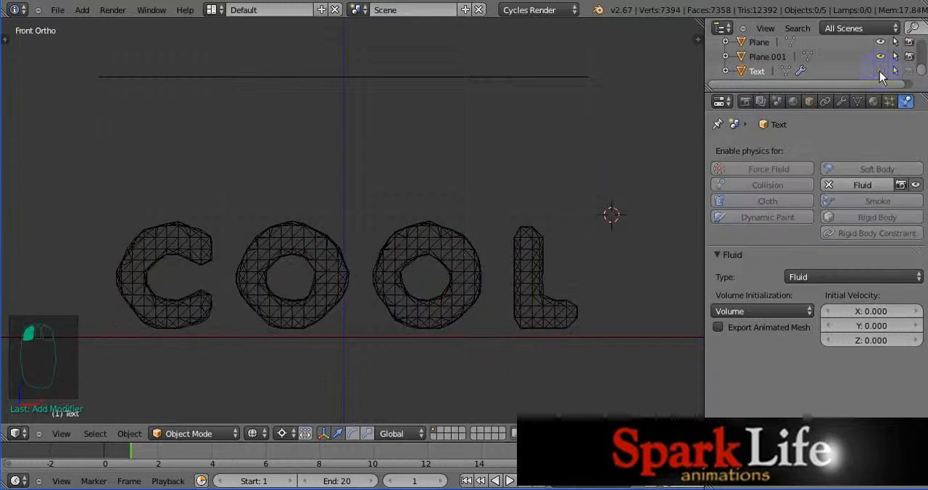
# Step: Select the fluid domain cube and advance the timeline to frame 20 of the baked simulation
pyautogui.click(500, 275)
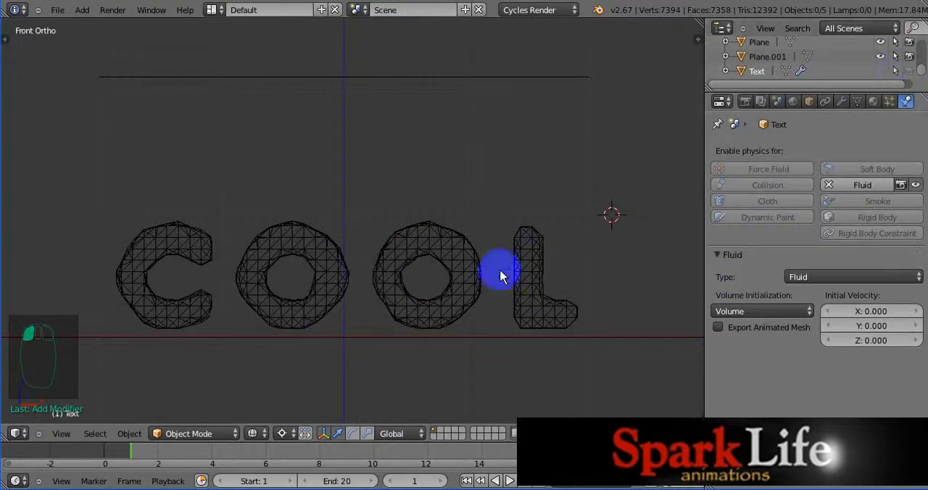
pyautogui.rightClick(451, 261)
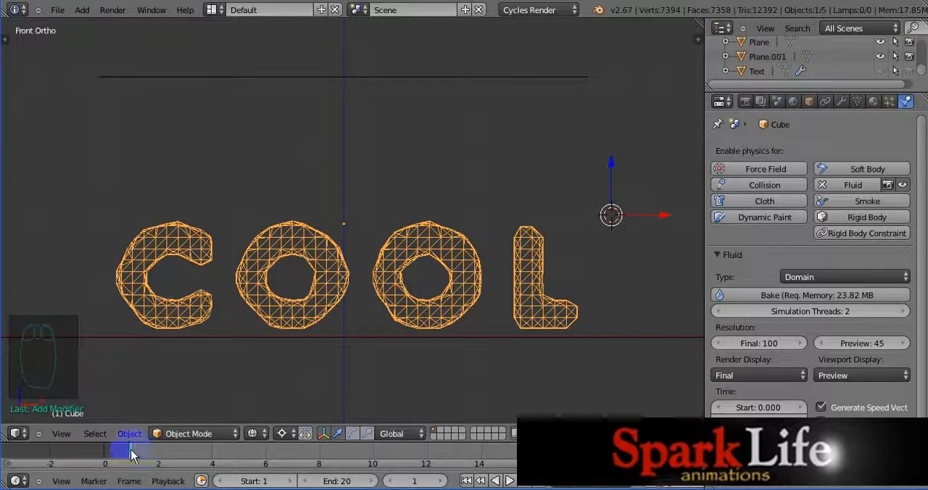
pyautogui.moveTo(132, 453); pyautogui.dragTo(585, 455)
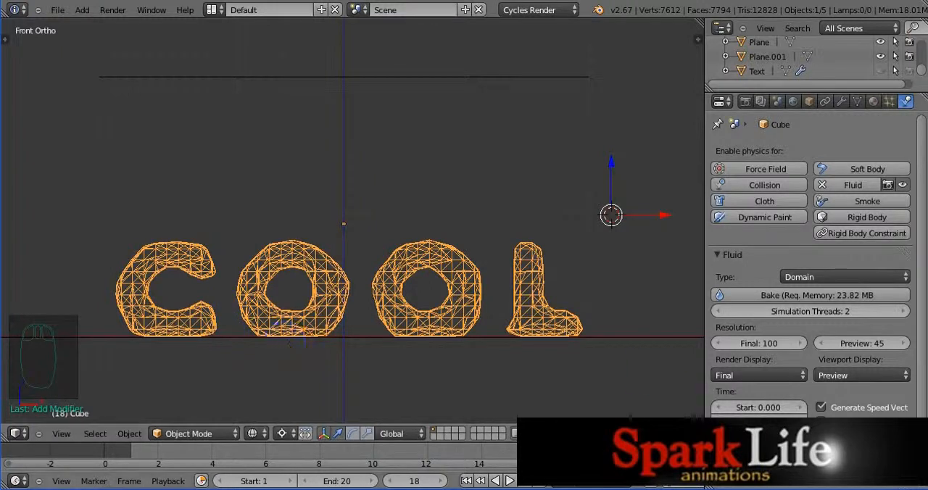
pyautogui.moveTo(586, 451); pyautogui.dragTo(639, 451)
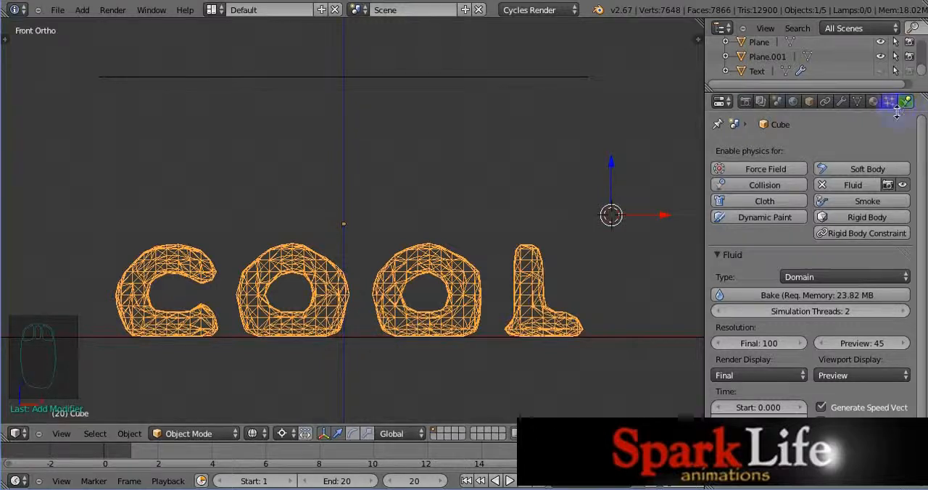
# Step: Give the fluid domain cube a new material with a Glass BSDF surface
pyautogui.click(874, 102)
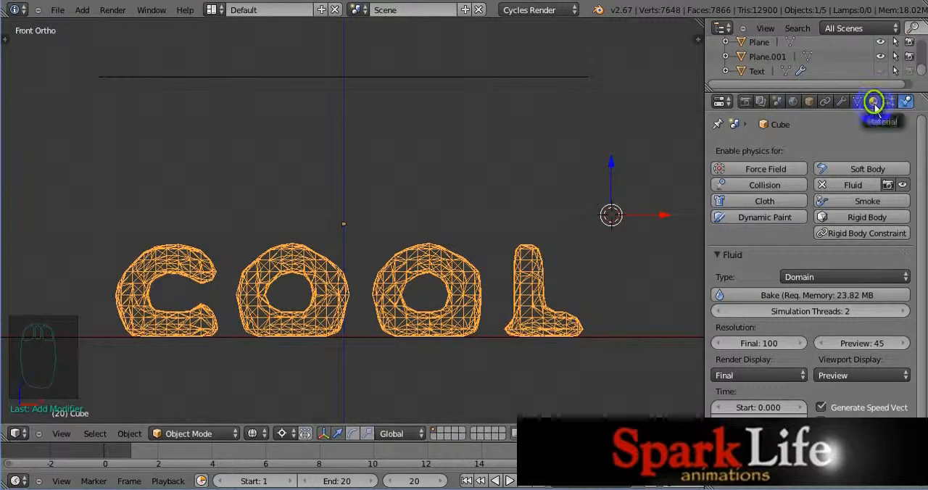
pyautogui.click(873, 102)
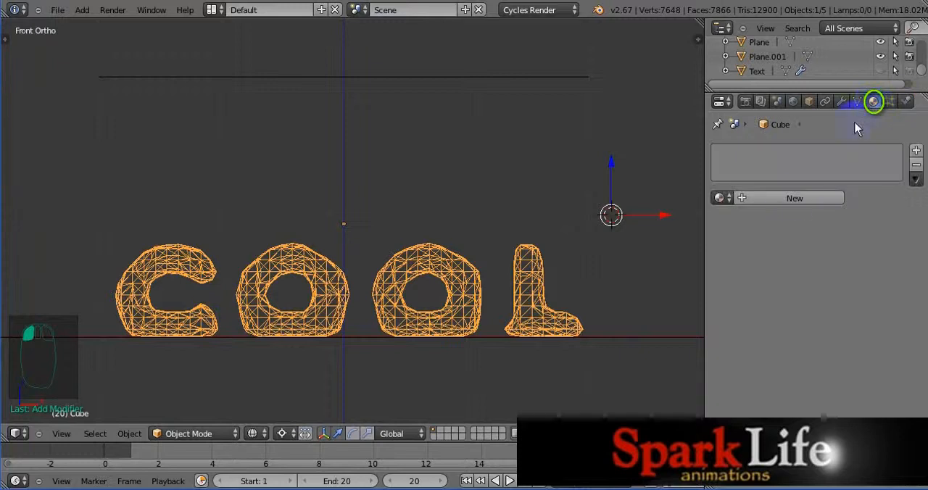
pyautogui.click(798, 198)
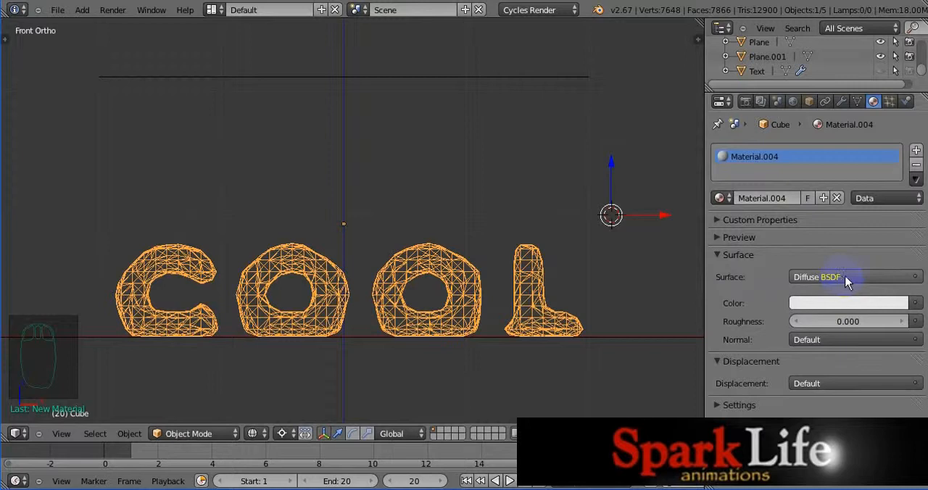
pyautogui.click(845, 278)
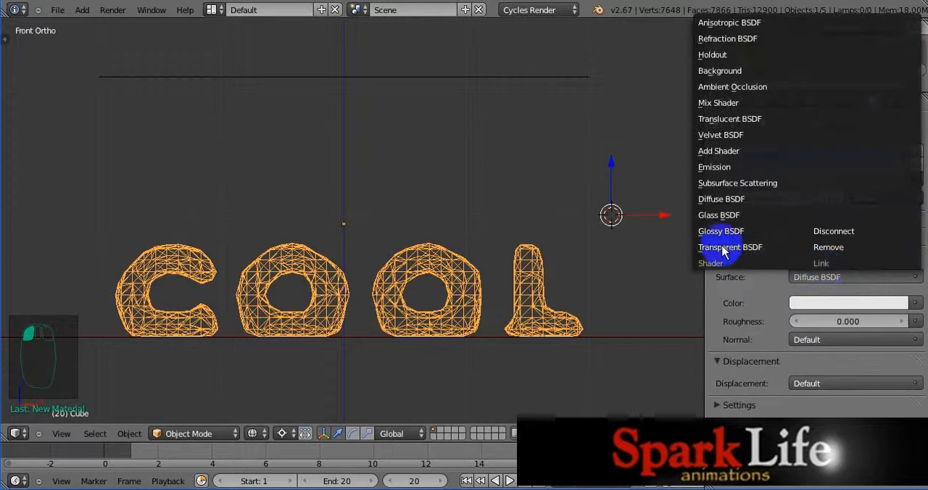
pyautogui.click(726, 216)
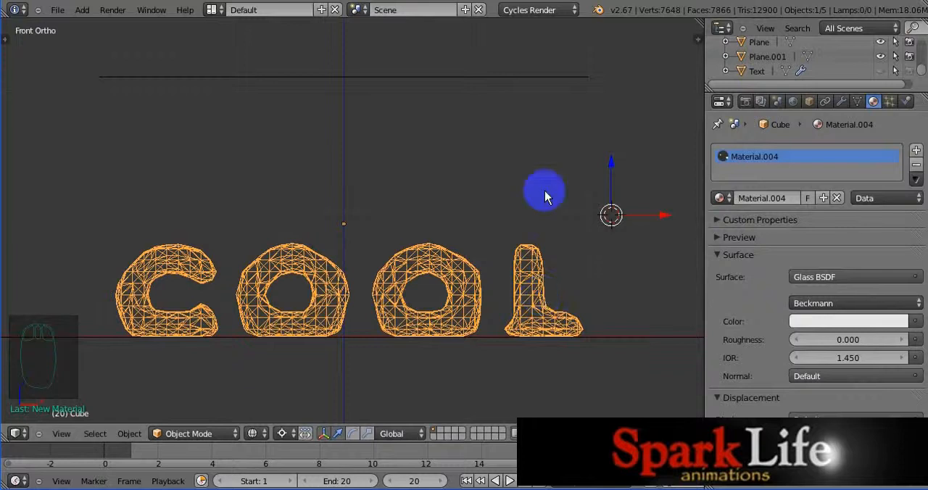
# Step: Set the world's surface color to a brighter, saturated blue
pyautogui.click(793, 101)
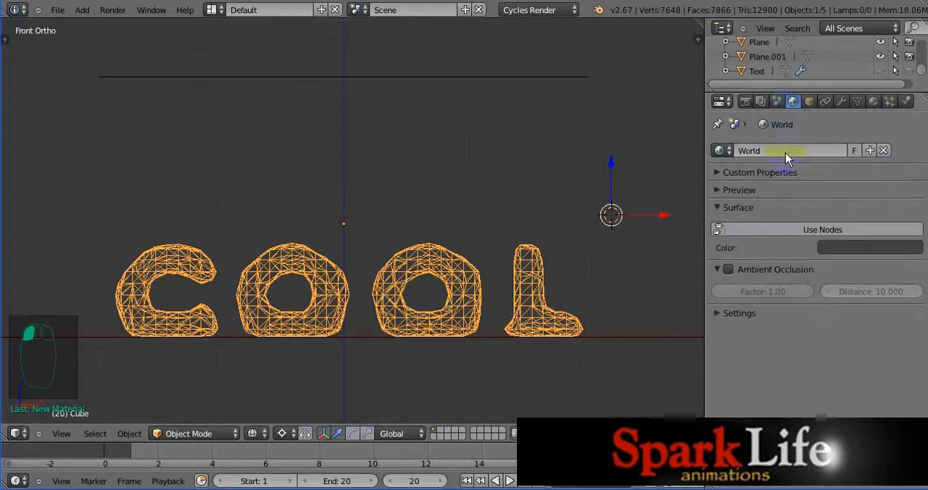
pyautogui.click(867, 249)
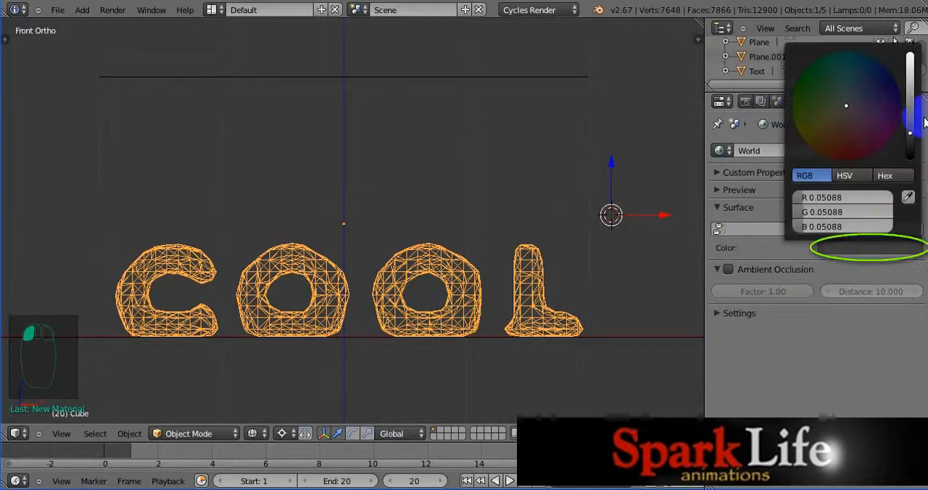
pyautogui.moveTo(907, 129); pyautogui.dragTo(907, 103)
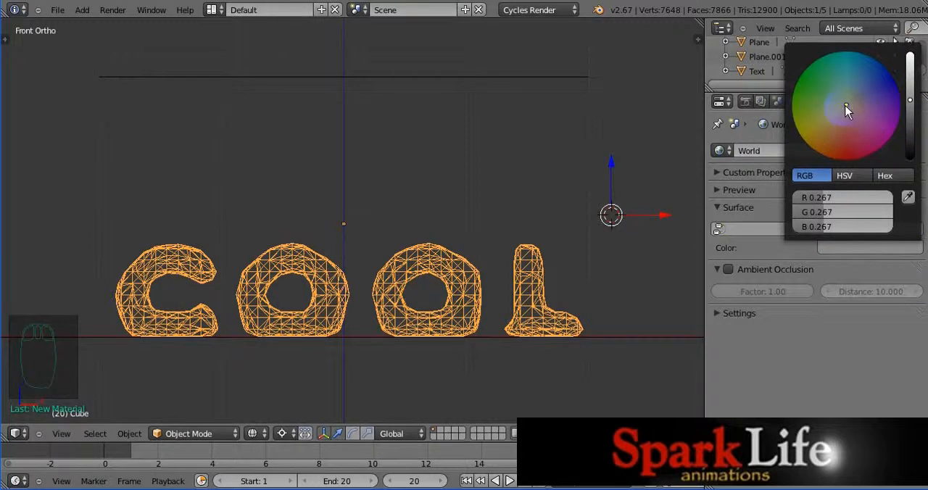
pyautogui.moveTo(845, 108); pyautogui.dragTo(865, 56)
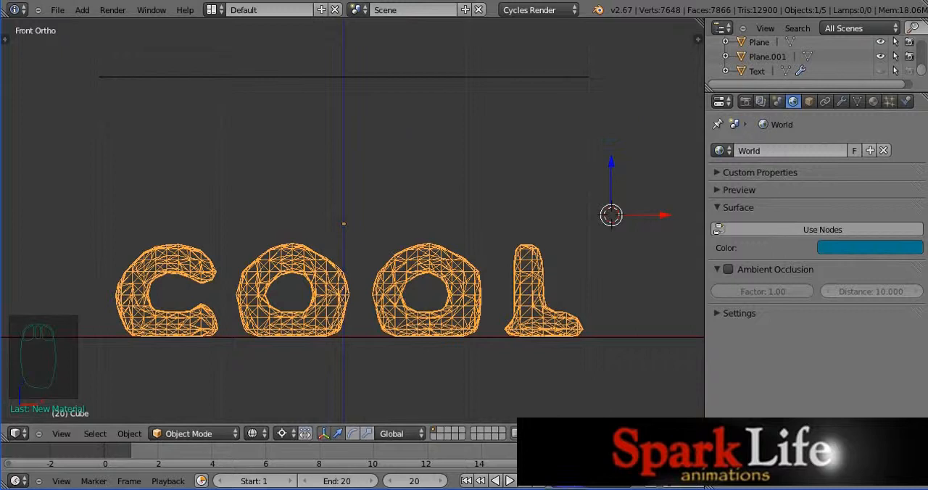
# Step: Select the camera and clear its location and rotation
pyautogui.click(375, 135)
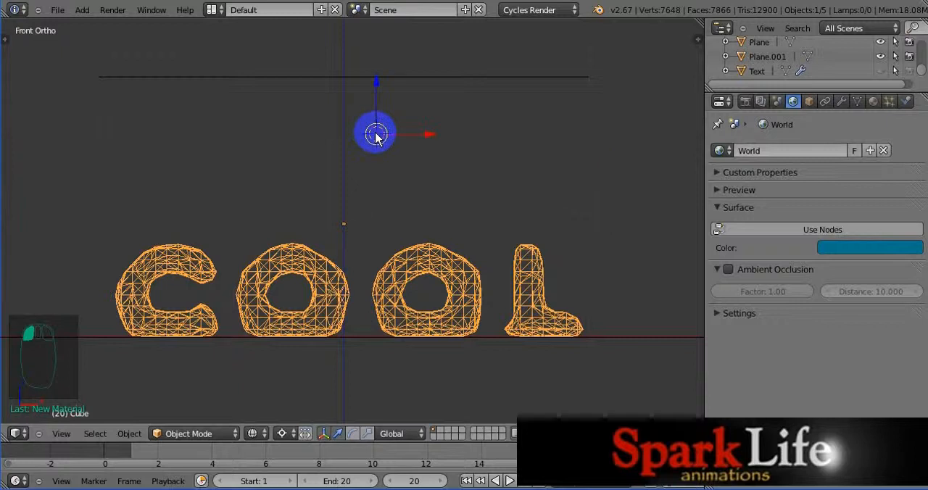
pyautogui.press('KP_0')
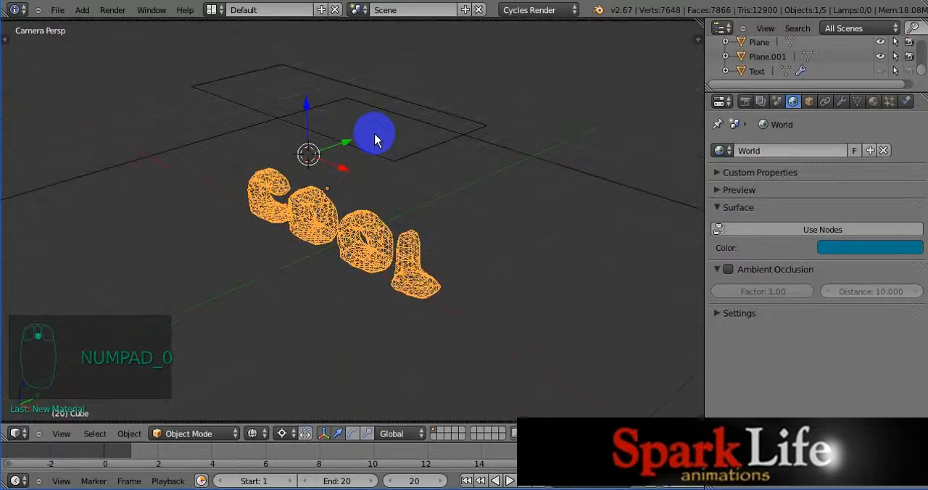
pyautogui.scroll(-4, 376, 138)
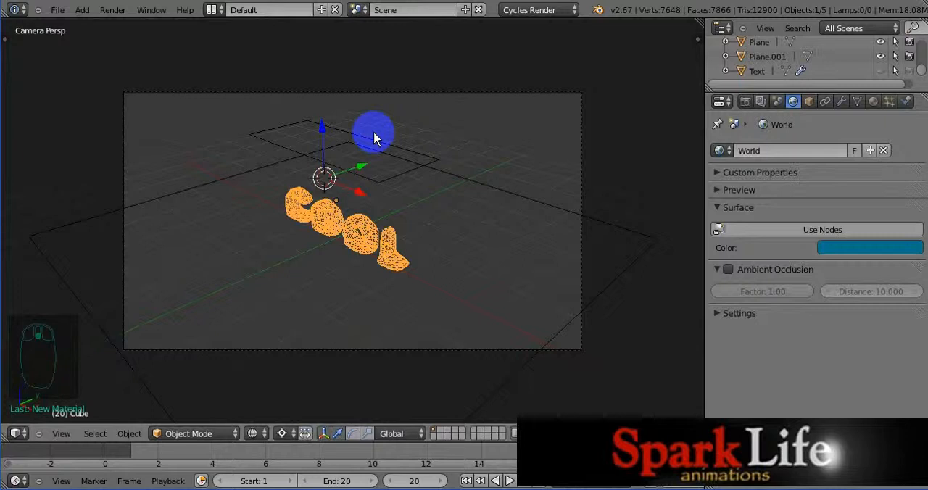
pyautogui.rightClick(459, 92)
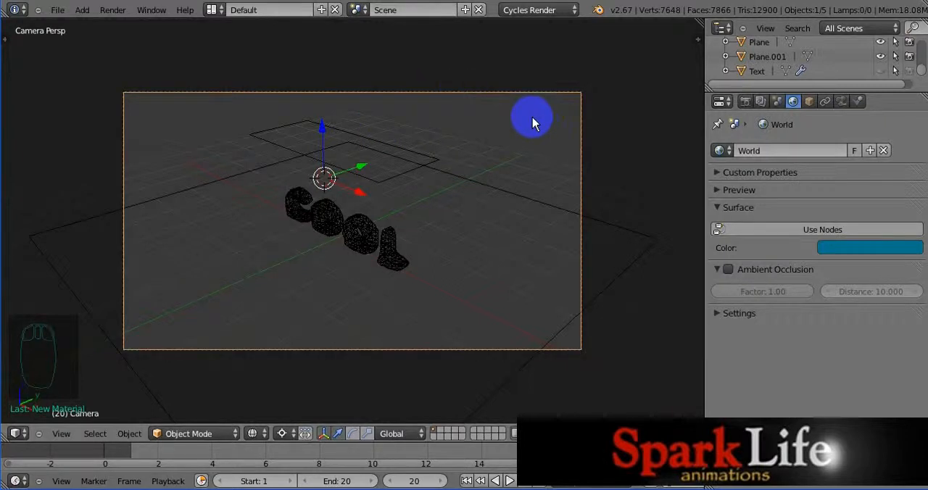
pyautogui.hotkey('alt', 'g')
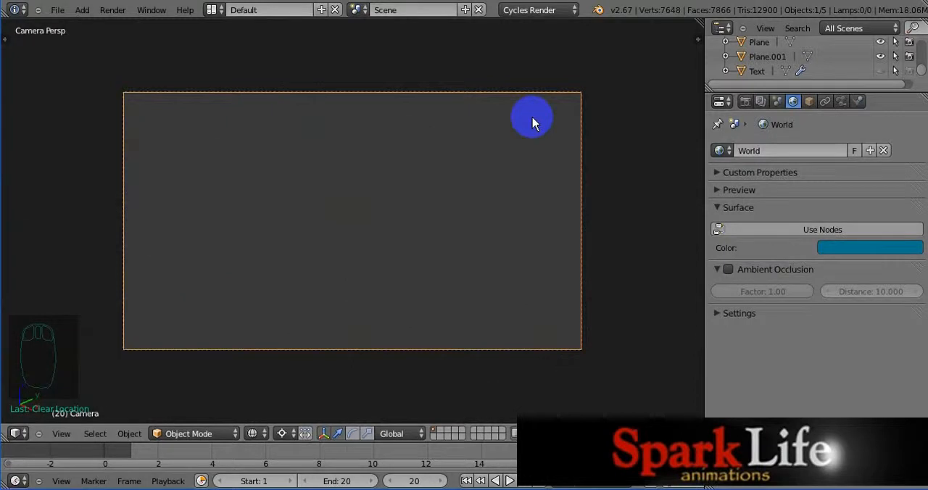
pyautogui.press('KP_7')
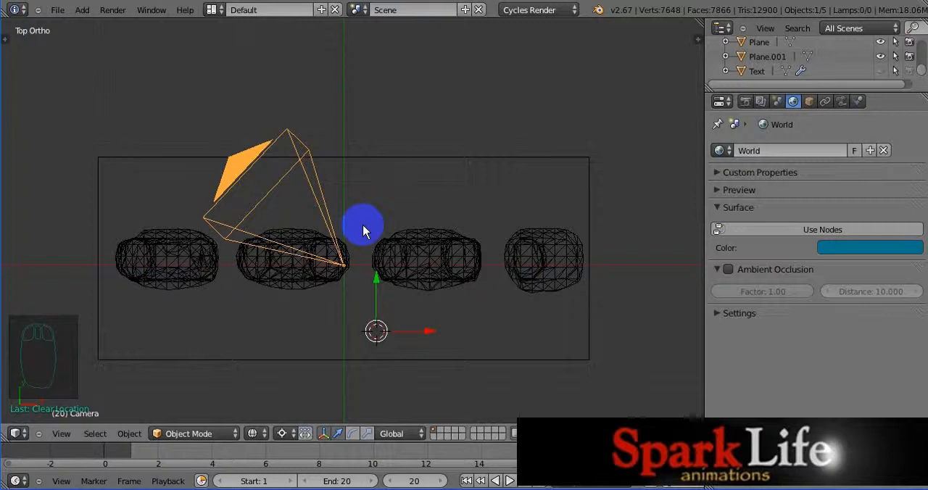
pyautogui.hotkey('alt', 'r')
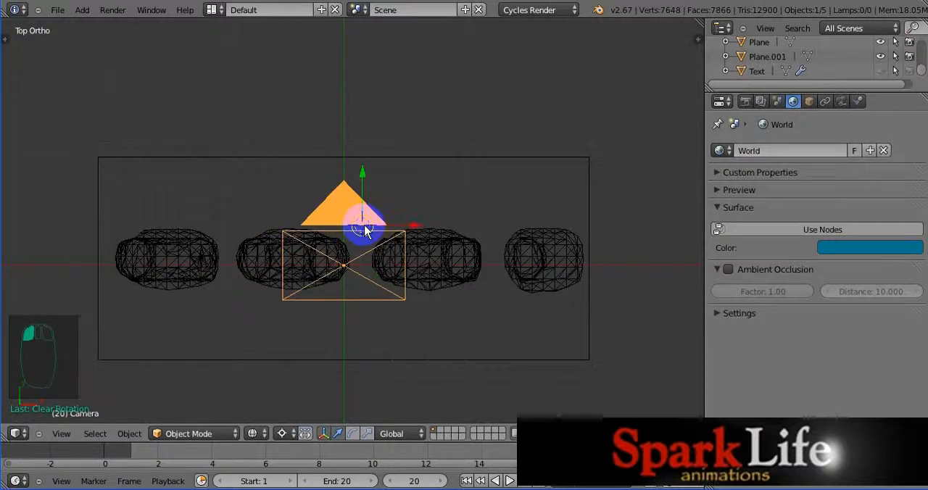
# Step: Try to rotate the camera 90 degrees about the global X axis around the off-center 3D cursor, then undo the rotation
pyautogui.press('KP_3')
pyautogui.scroll(-4, 365, 231)
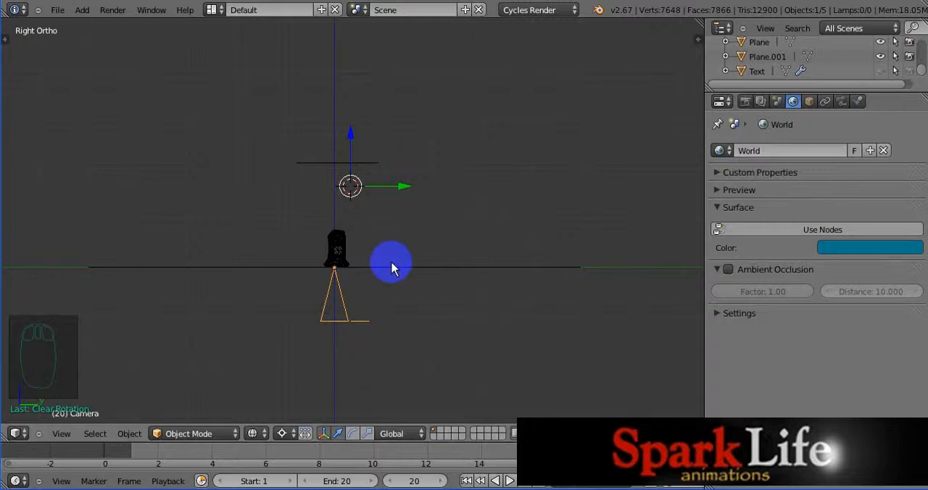
pyautogui.press('r')
pyautogui.write('x')
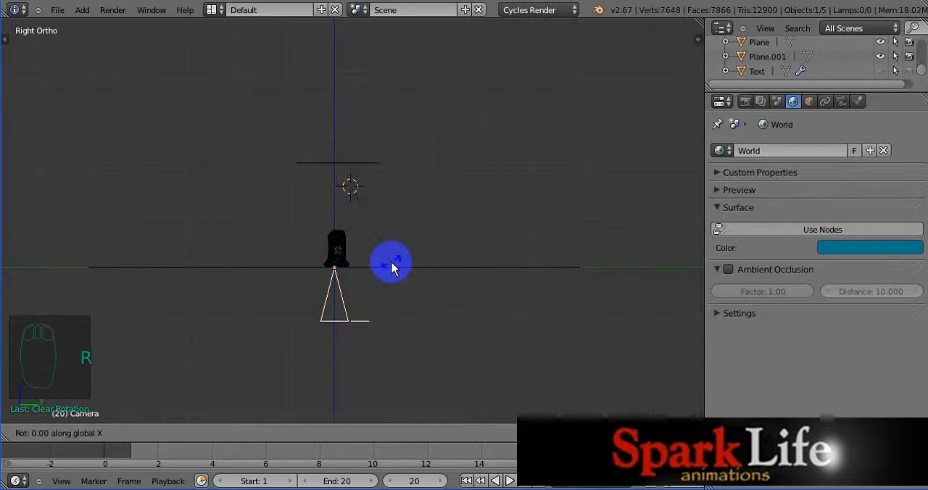
pyautogui.write('90')
pyautogui.click(392, 268)
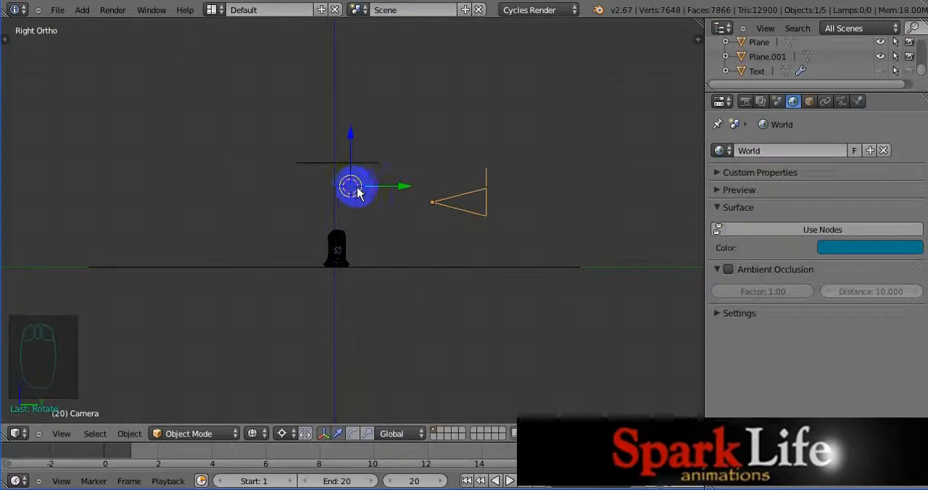
pyautogui.hotkey('ctrl', 'z')
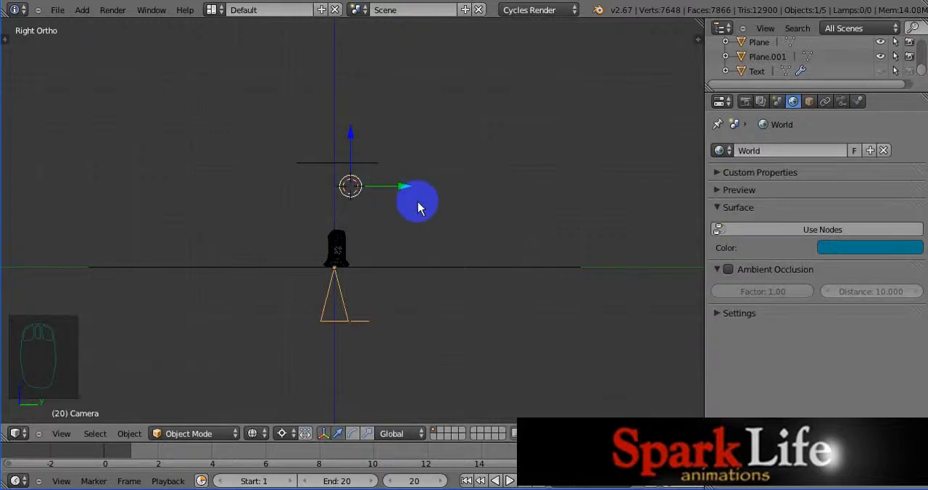
# Step: Snap the 3D cursor to the scene center and rotate the camera 90 degrees in the right side view
pyautogui.hotkey('shift', 's')
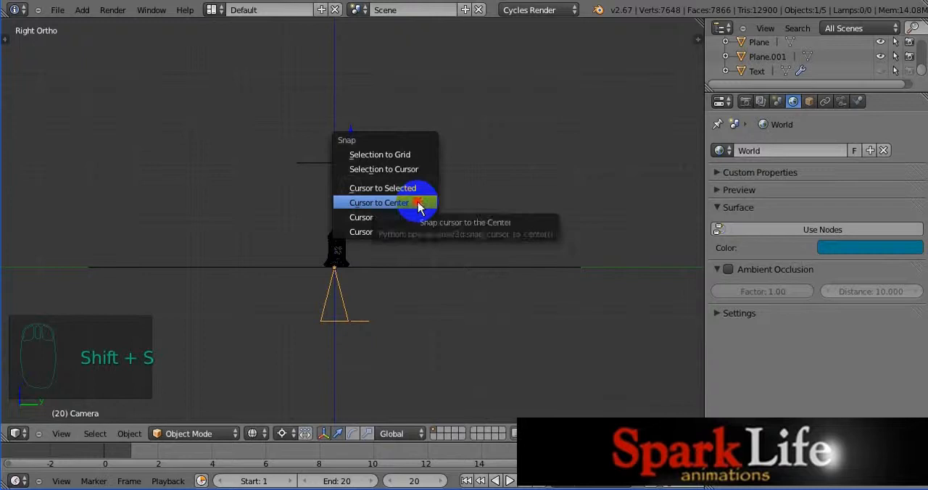
pyautogui.click(422, 203)
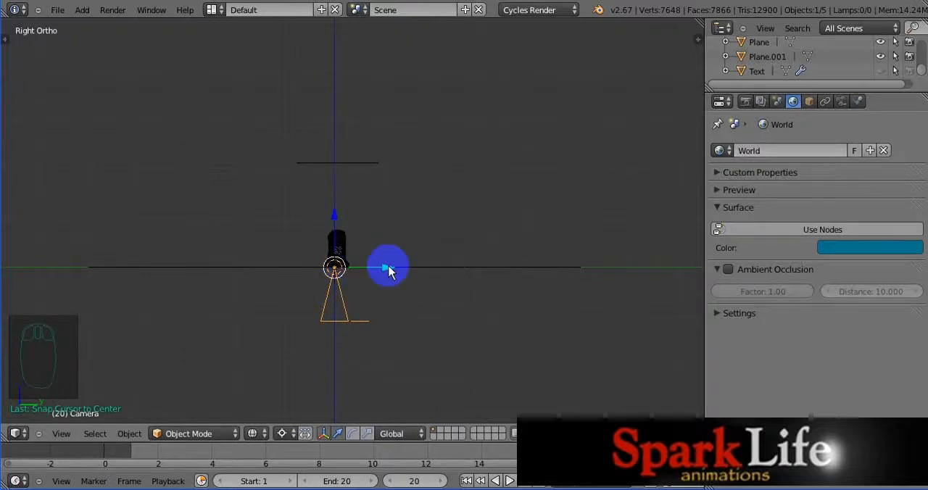
pyautogui.write('r')
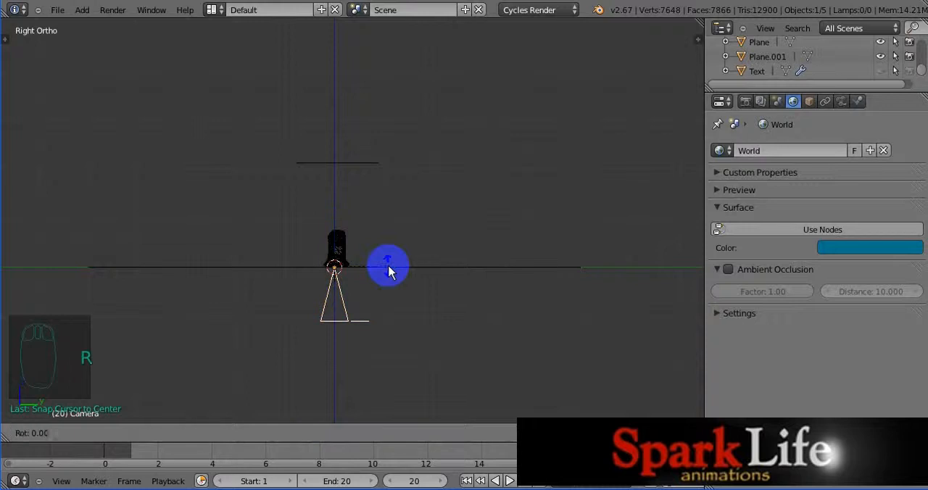
pyautogui.write('90')
pyautogui.click(389, 270)
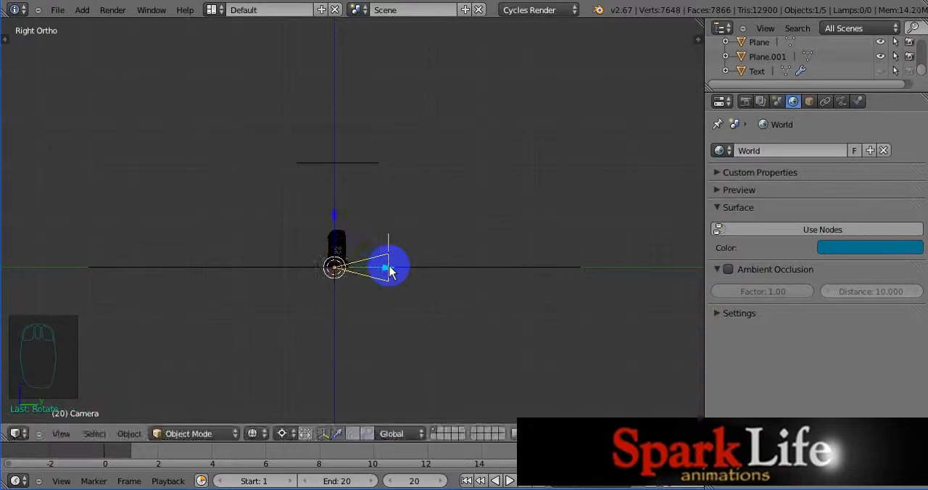
# Step: Move the camera back along the negative Y axis, near the front edge of the floor plane
pyautogui.press('g')
pyautogui.press('y')
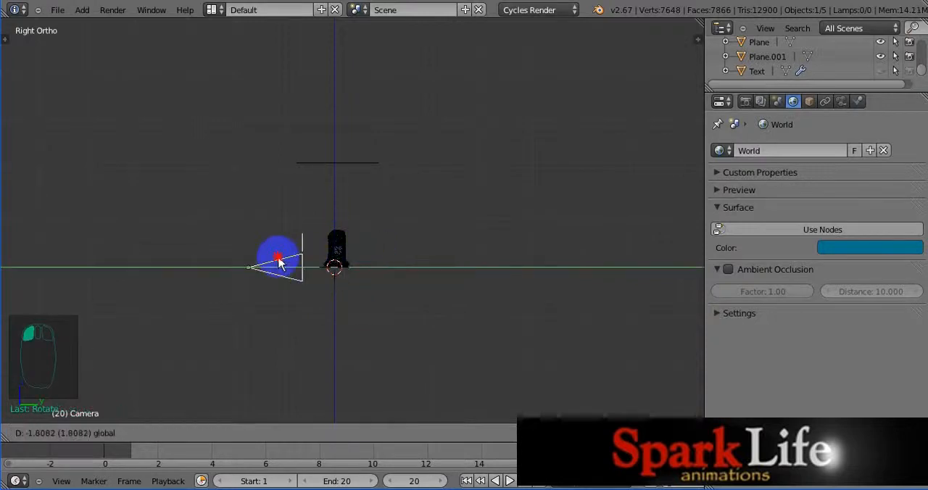
pyautogui.click(114, 252)
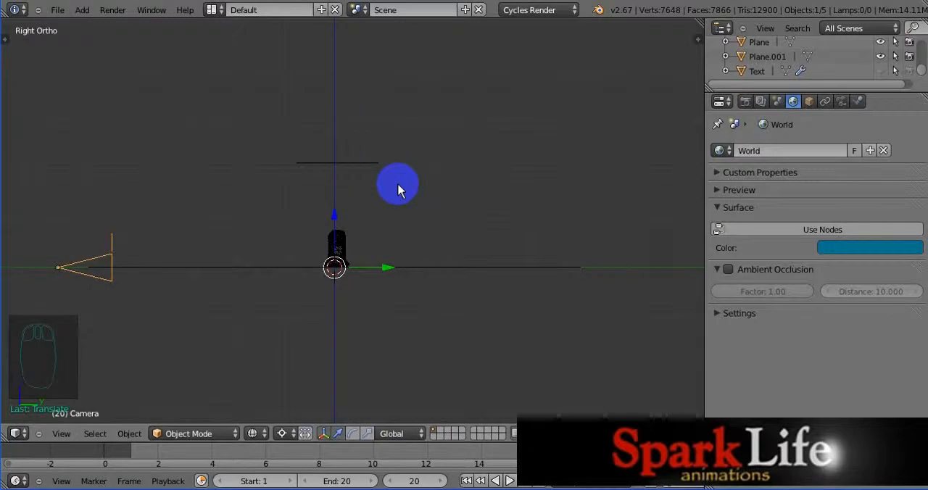
# Step: Using quad view, shift the camera slightly closer to the text along Y and raise it along Z to frame COOL
pyautogui.hotkey('ctrl', 'alt', 'q')
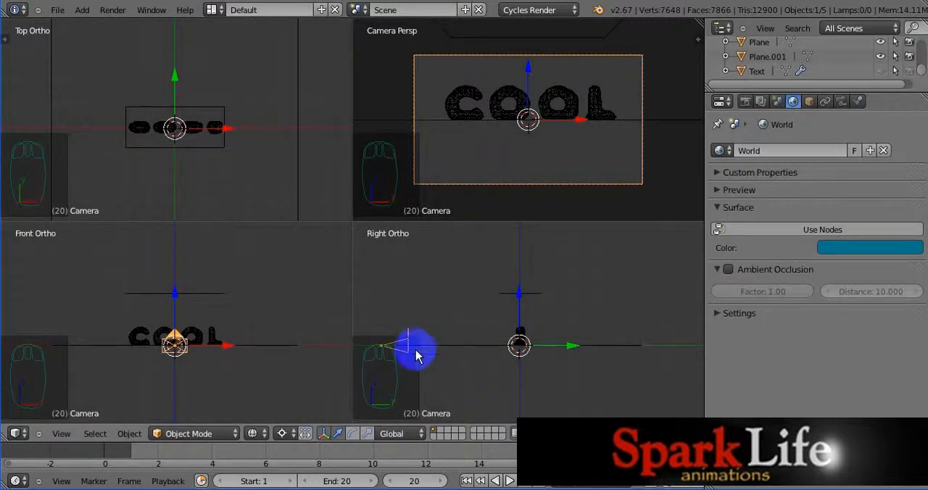
pyautogui.moveTo(570, 346); pyautogui.dragTo(580, 348)
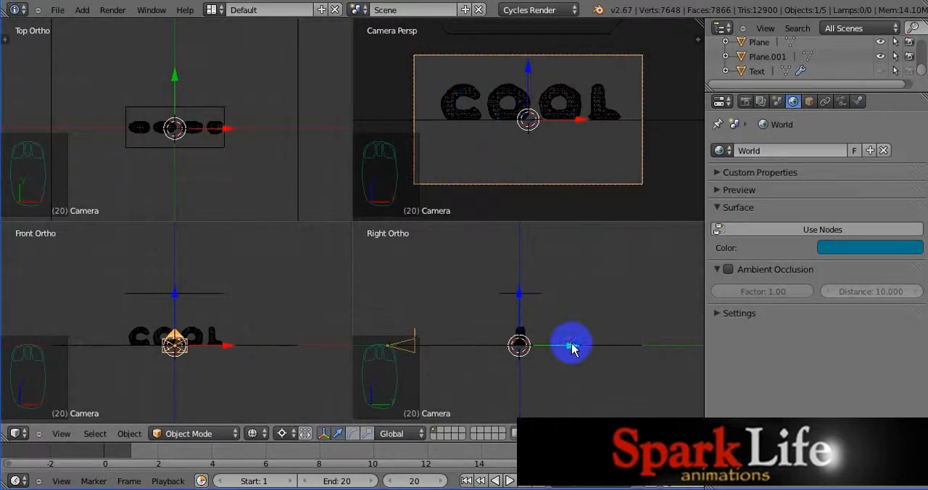
pyautogui.moveTo(572, 348)
pyautogui.mouseDown()
pyautogui.moveTo(591, 344)
pyautogui.moveTo(573, 341)
pyautogui.mouseUp()
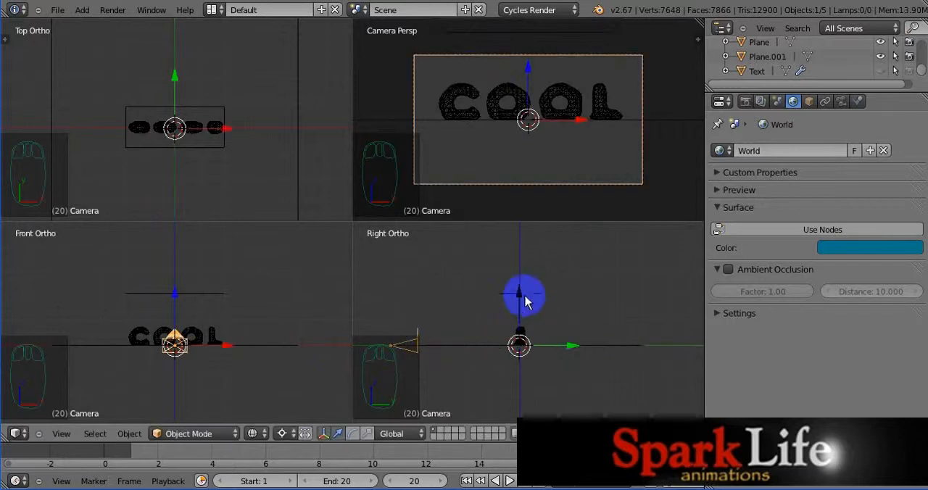
pyautogui.moveTo(519, 295); pyautogui.dragTo(519, 287)
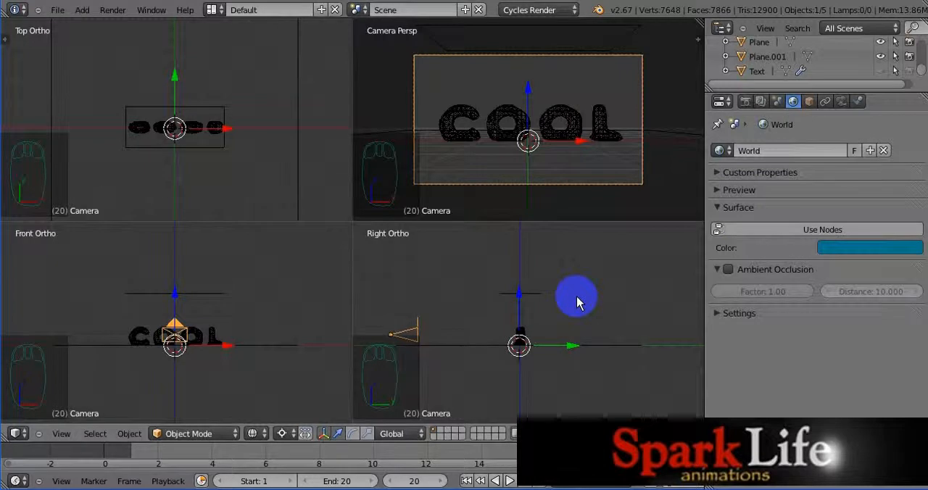
pyautogui.hotkey('ctrl', 'alt', 'q')
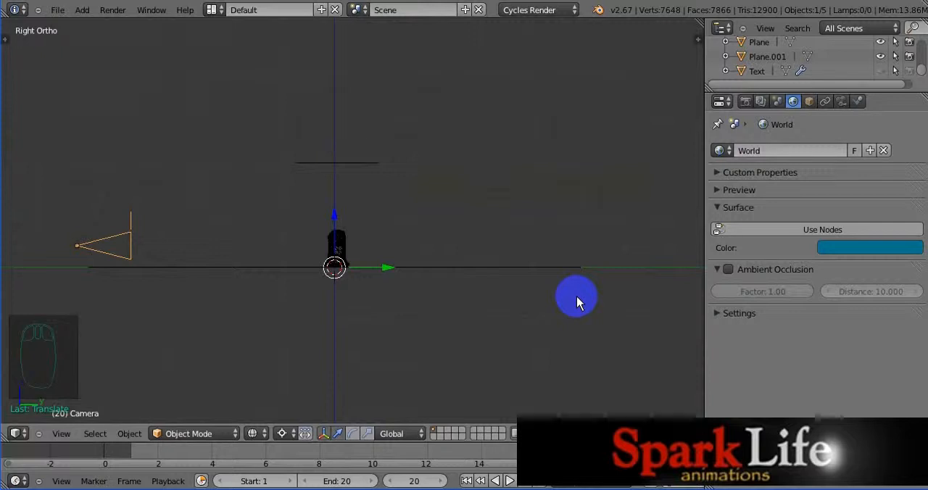
# Step: Look through the camera and render a test image of frame 20 to check the framing of the COOL text
pyautogui.press('KP_0')
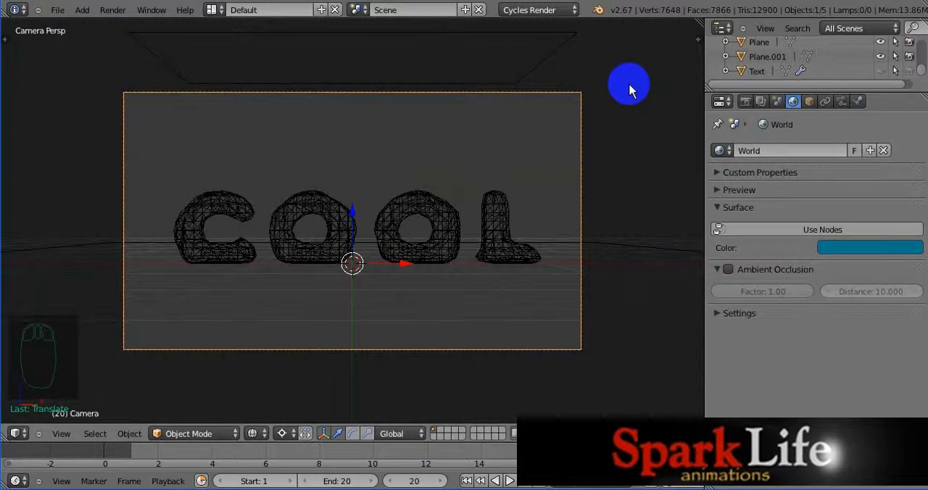
pyautogui.press('F12')
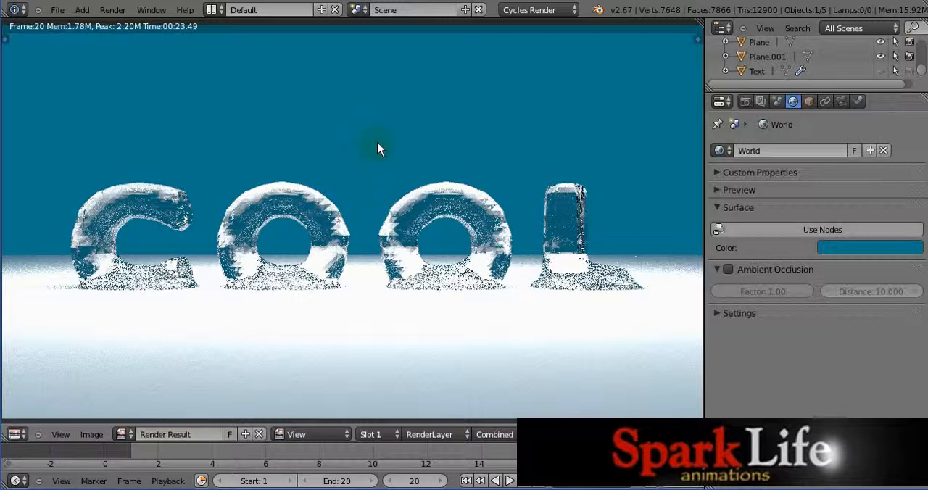
pyautogui.press('Escape')
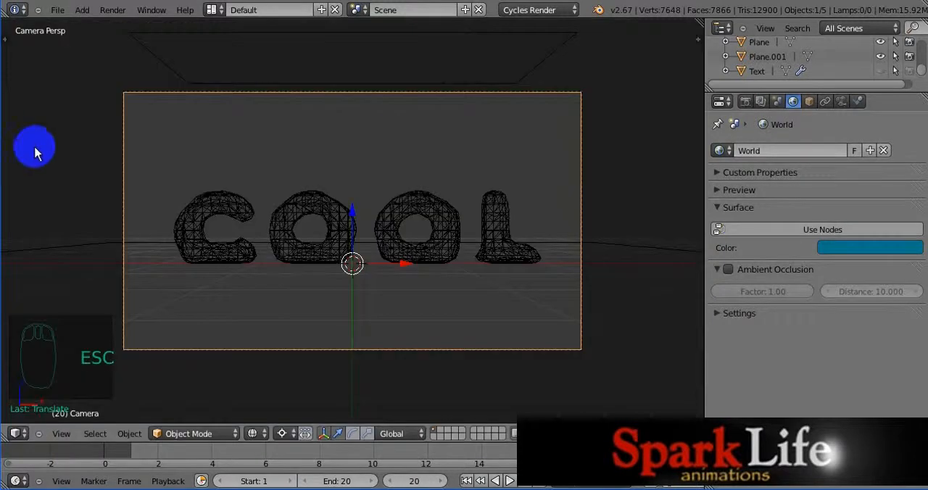
# Step: Try smooth shading on the fluid COOL mesh with a test render, and set the mesh back to flat shading
pyautogui.press('t')
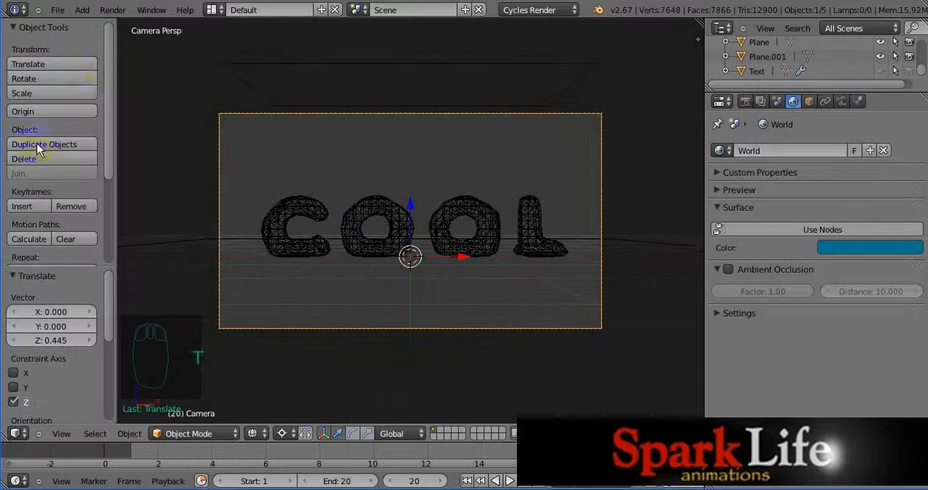
pyautogui.moveTo(107, 82); pyautogui.dragTo(110, 136)
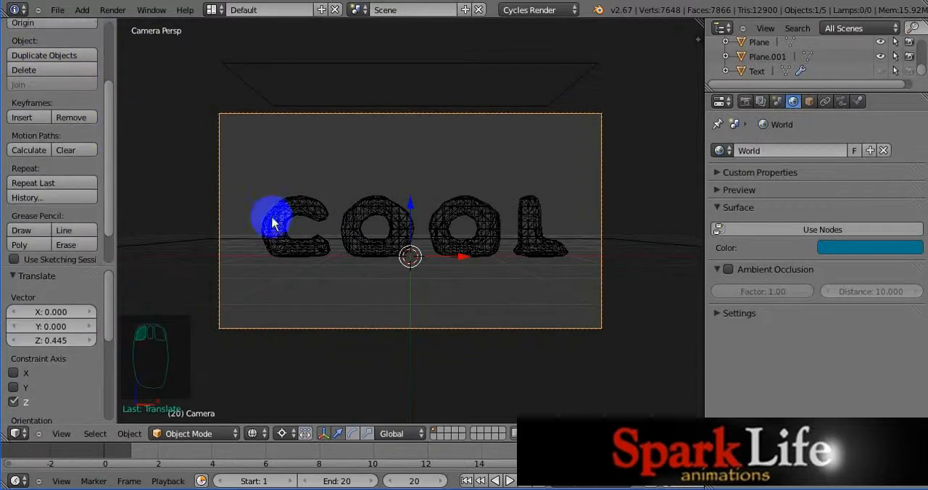
pyautogui.rightClick(308, 209)
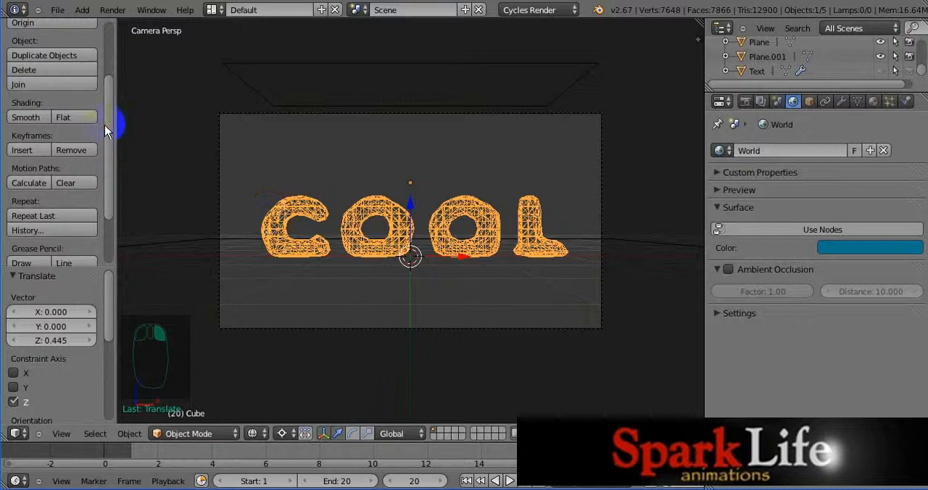
pyautogui.moveTo(113, 124)
pyautogui.mouseDown()
pyautogui.moveTo(116, 244)
pyautogui.moveTo(116, 137)
pyautogui.mouseUp()
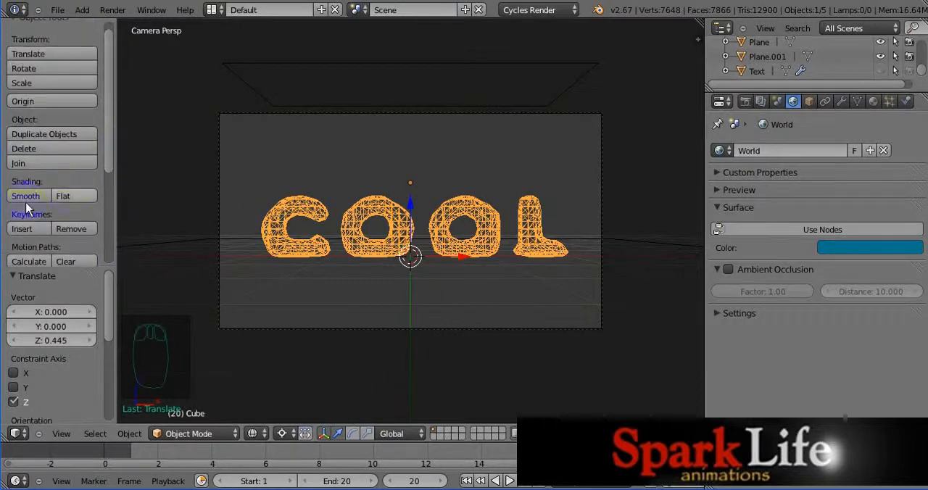
pyautogui.click(69, 196)
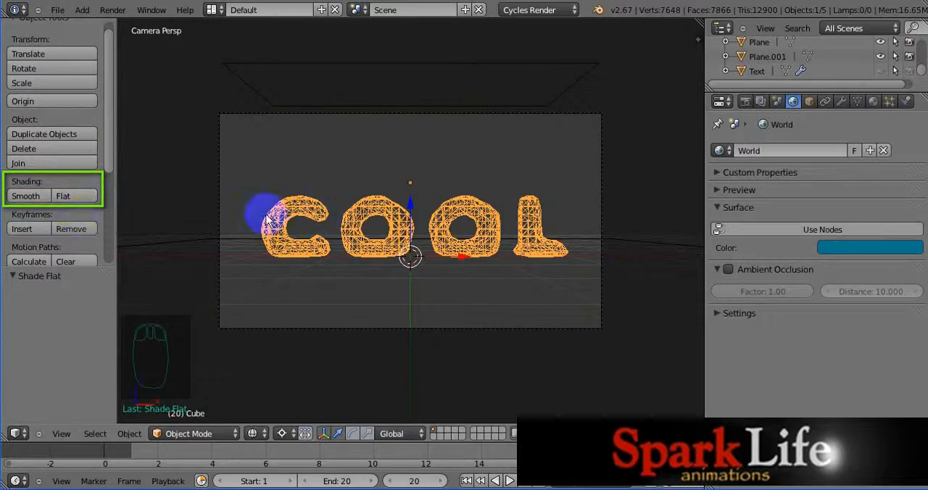
pyautogui.click(26, 196)
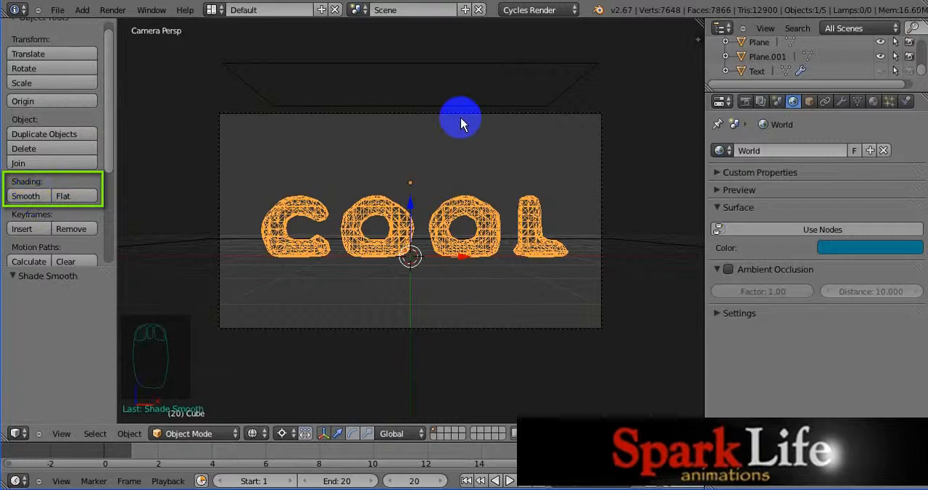
pyautogui.press('F12')
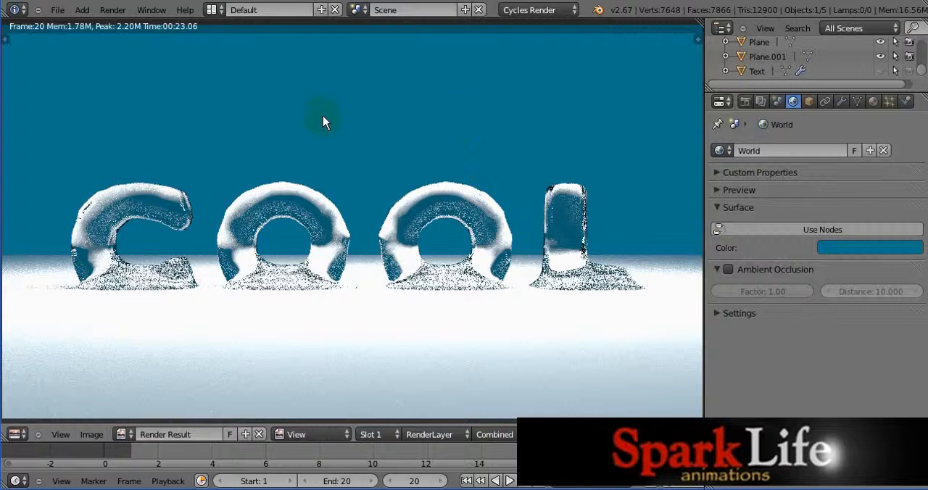
pyautogui.press('Escape')
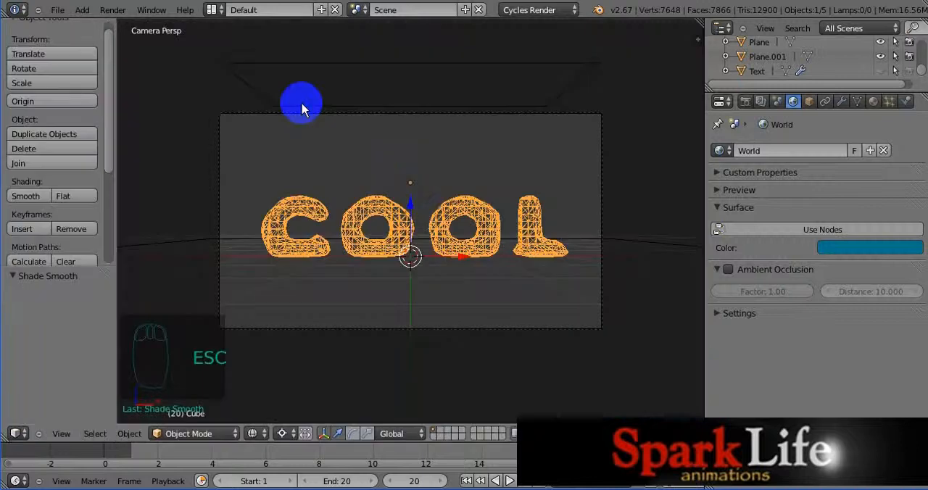
pyautogui.click(76, 195)
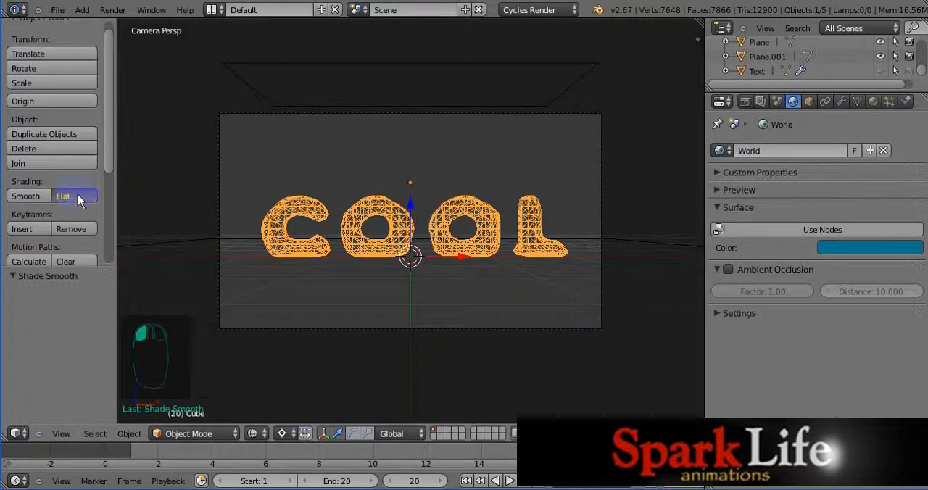
pyautogui.click(418, 108)
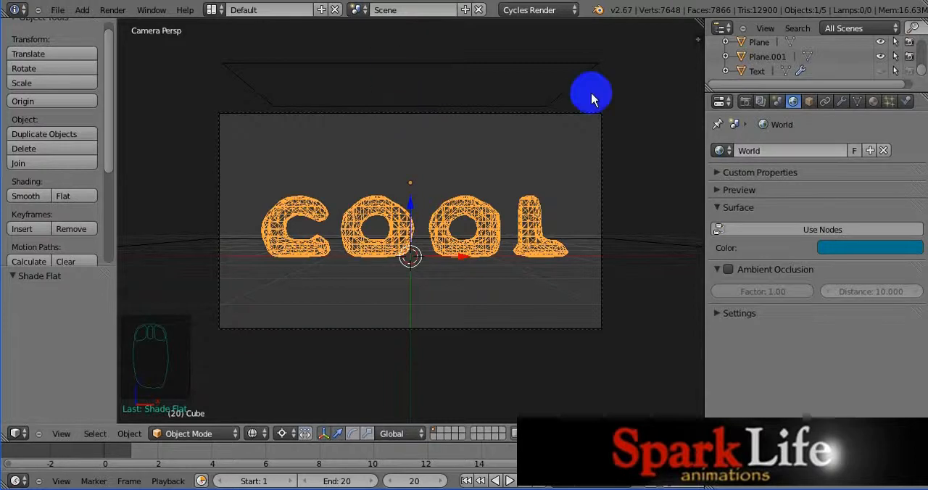
# Step: Set the render samples to 500 and render the final still of the COOL text
pyautogui.click(745, 102)
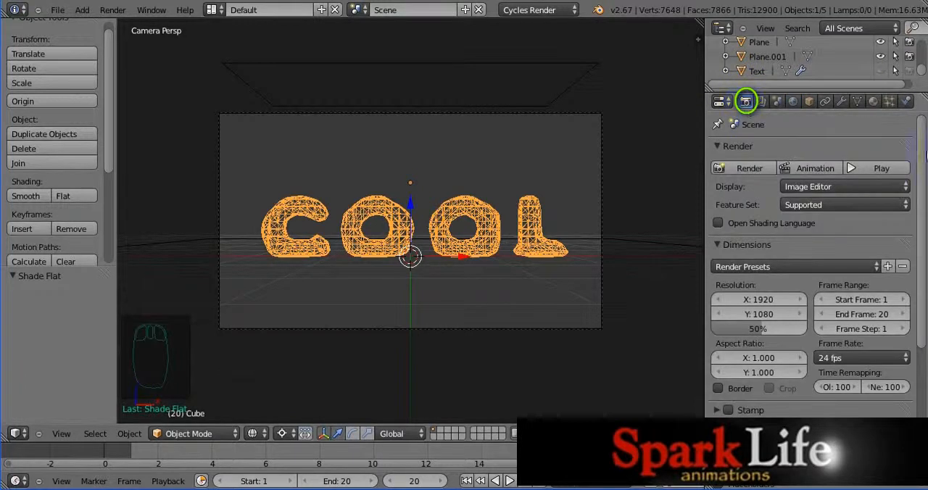
pyautogui.moveTo(924, 224); pyautogui.dragTo(797, 346)
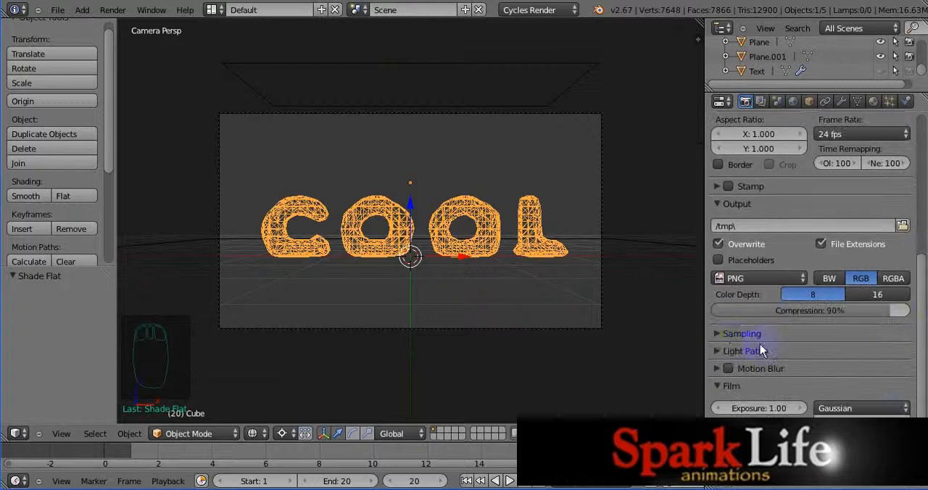
pyautogui.click(716, 334)
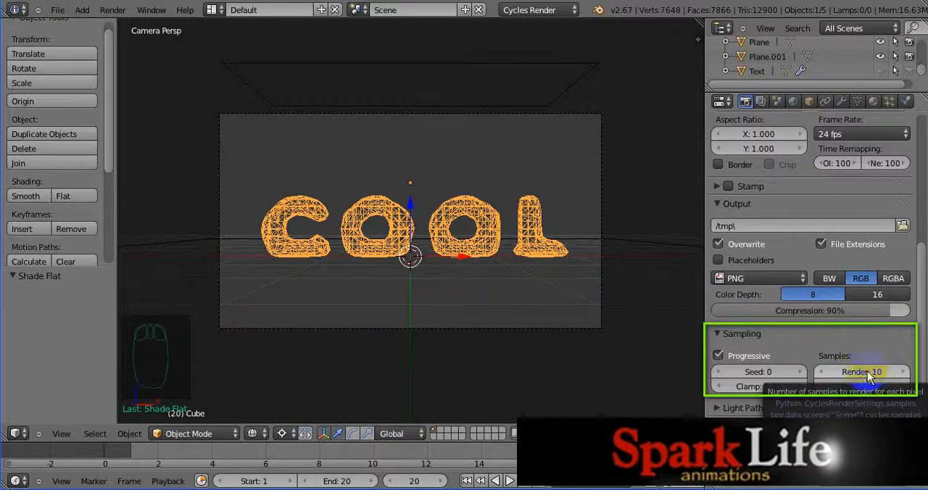
pyautogui.click(869, 372)
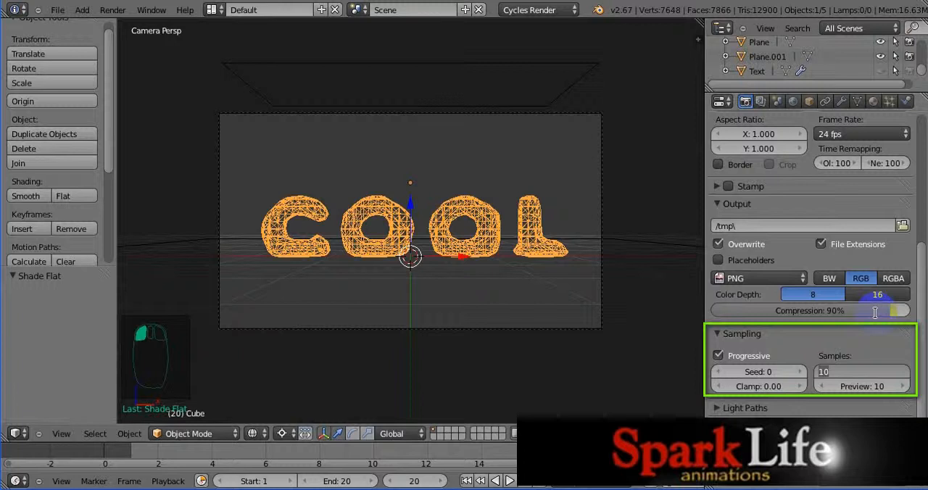
pyautogui.write('500')
pyautogui.click(601, 253)
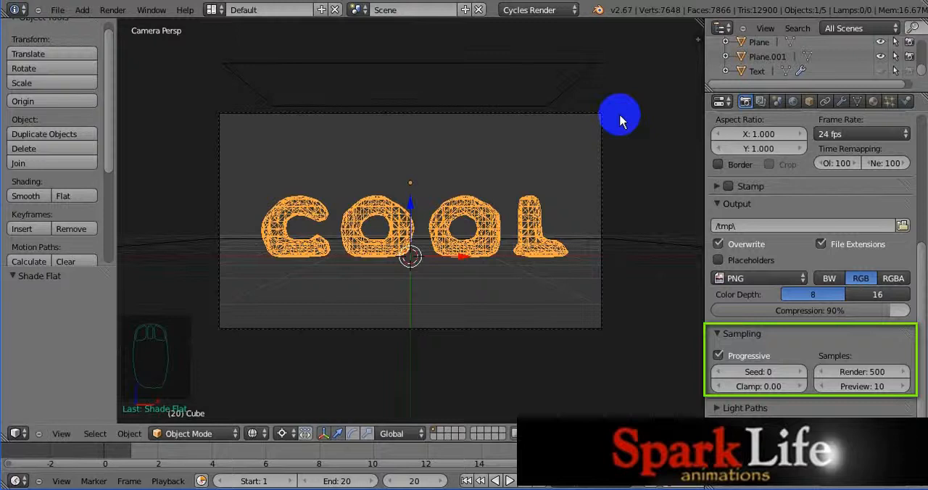
pyautogui.press('F12')
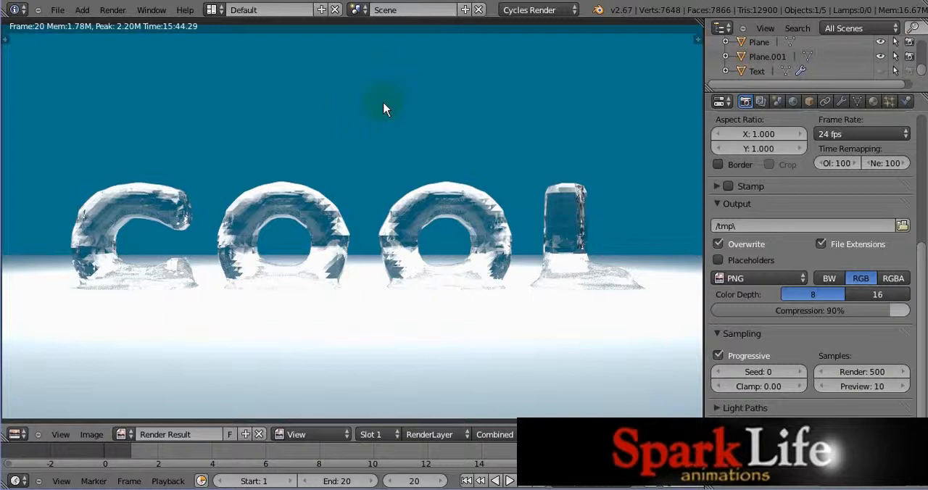
# Step: Save the rendered image as COOL.png in the Blender folder inside My Documents
pyautogui.press('F3')
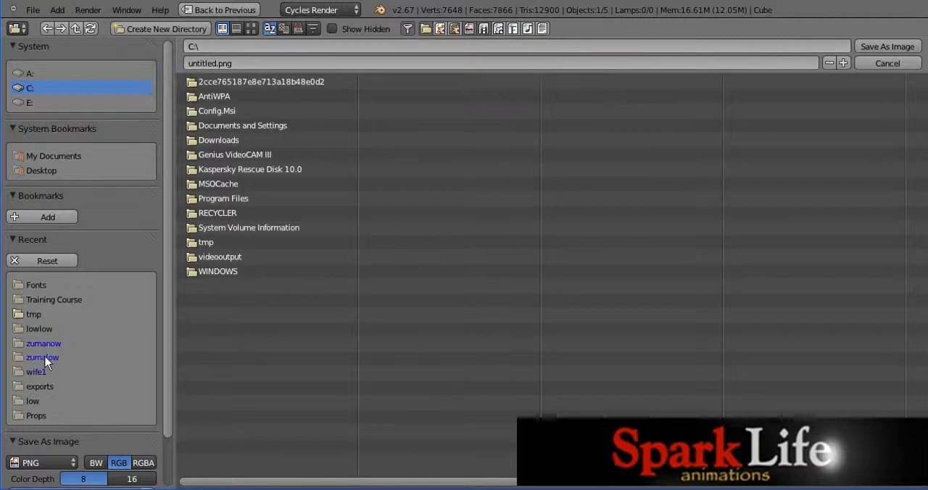
pyautogui.click(48, 157)
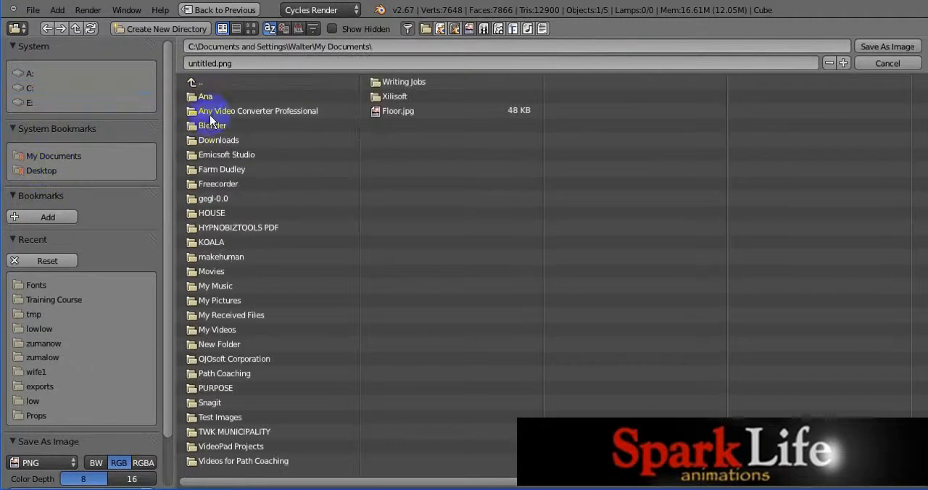
pyautogui.click(211, 125)
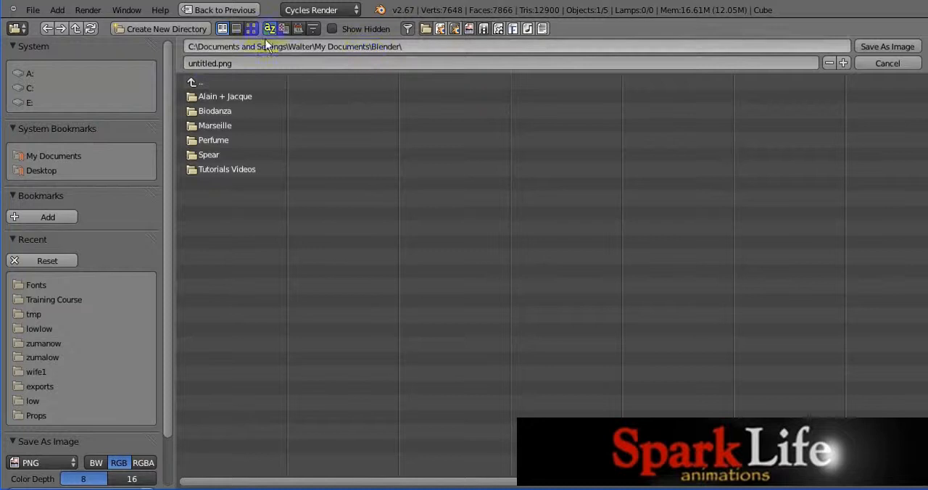
pyautogui.click(202, 66)
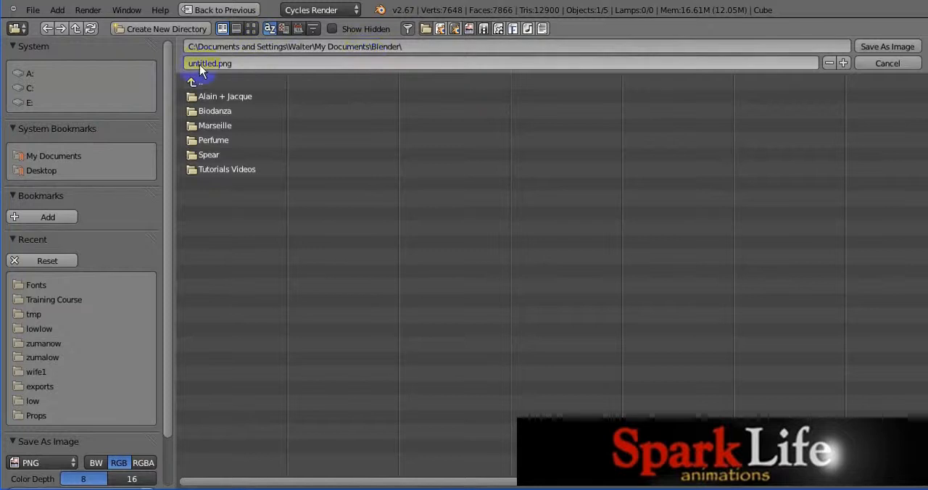
pyautogui.click(219, 64)
pyautogui.click(217, 62)
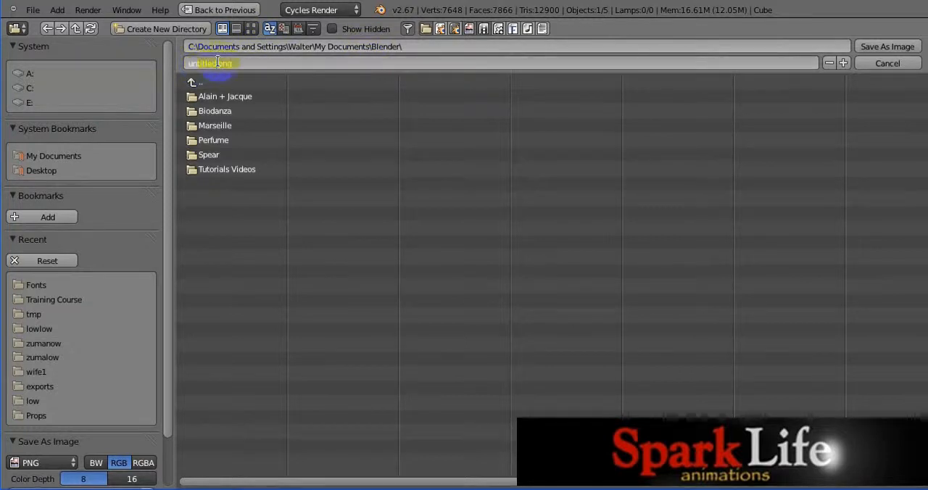
pyautogui.moveTo(218, 63); pyautogui.dragTo(184, 64)
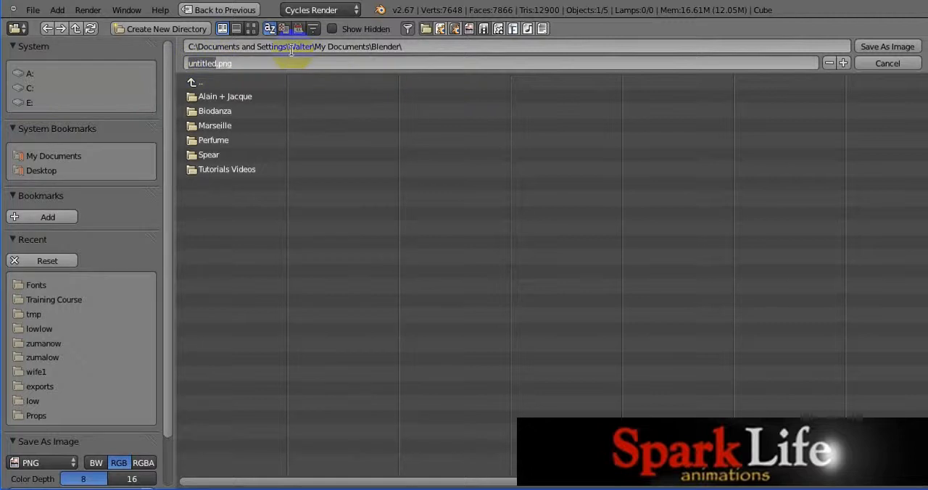
pyautogui.write('C')
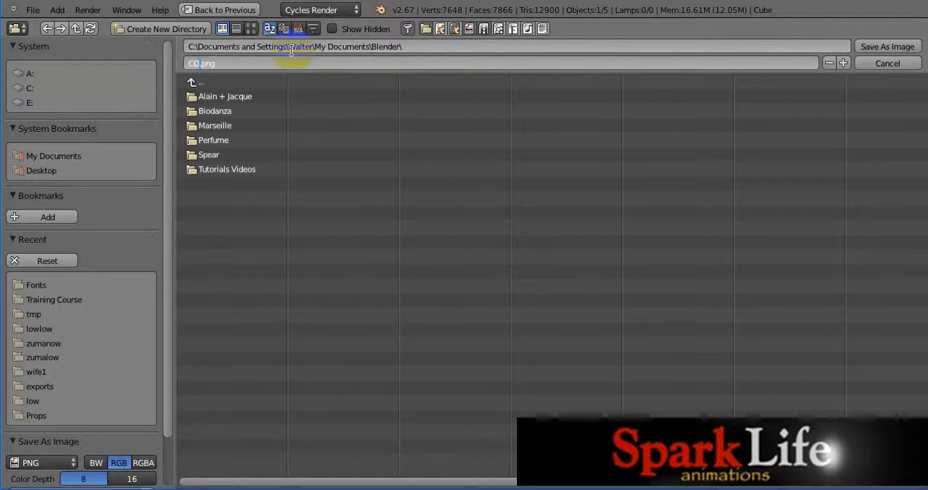
pyautogui.write('OOL')
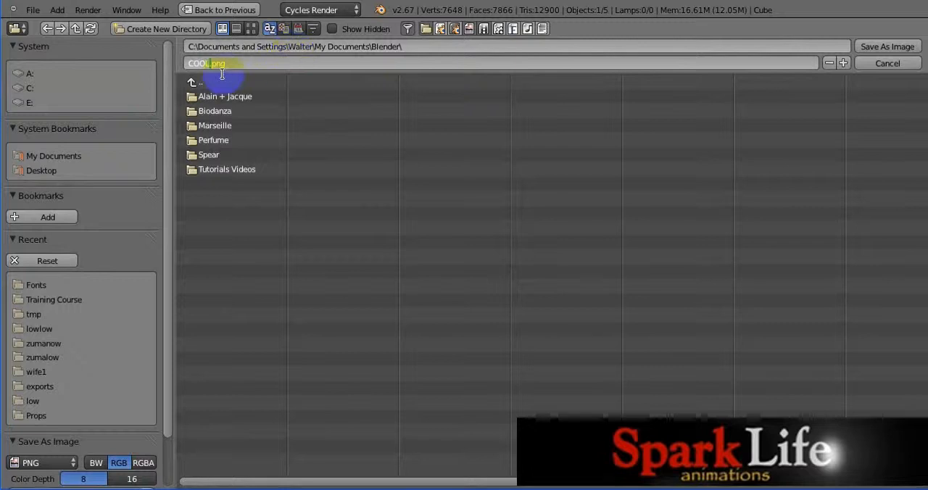
pyautogui.click(882, 47)
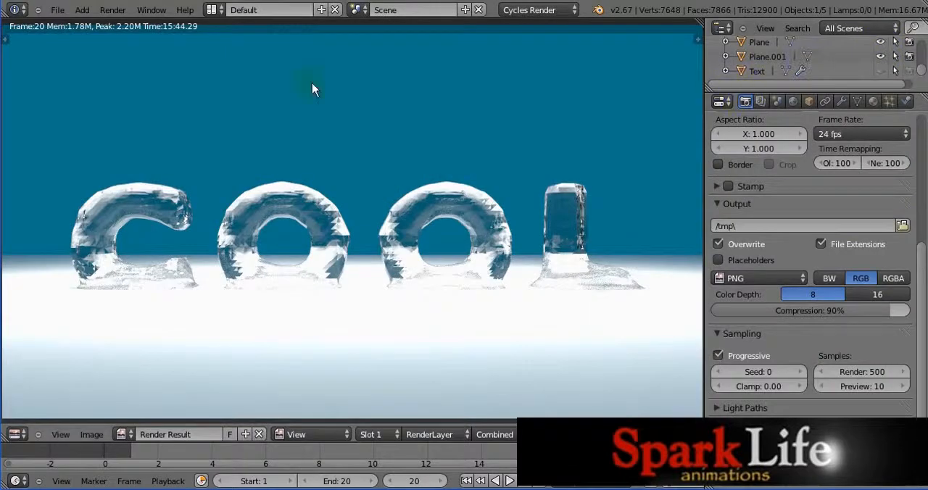
# Step: Review the image and movie file formats available for the render output, leaving the format choice without a change
pyautogui.scroll(-2, 922, 304)
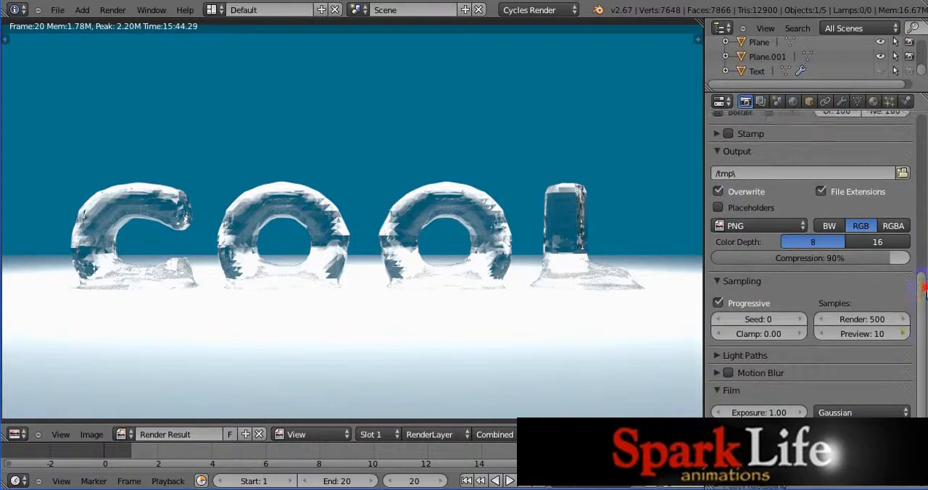
pyautogui.scroll(3, 921, 326)
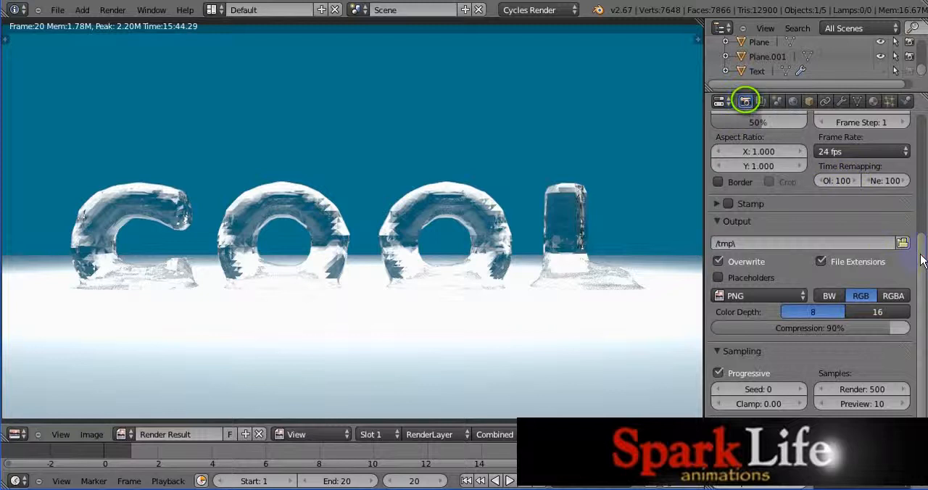
pyautogui.scroll(1, 919, 258)
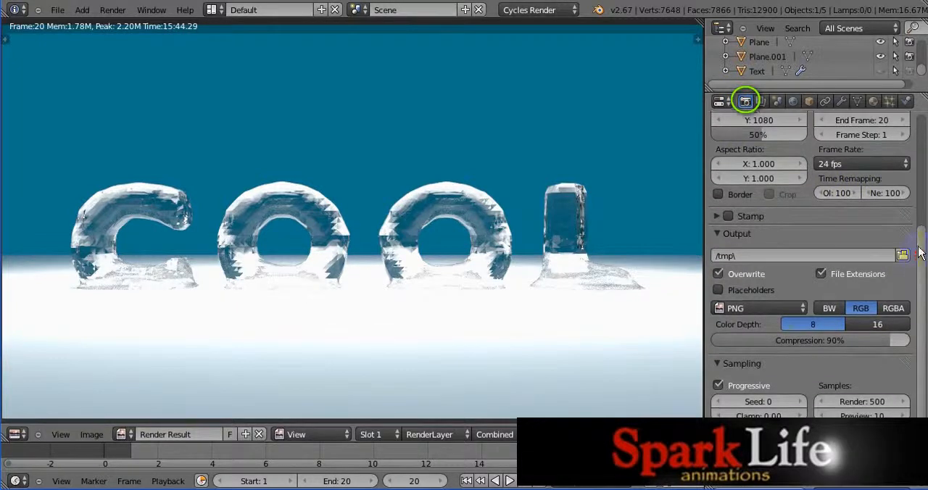
pyautogui.click(763, 311)
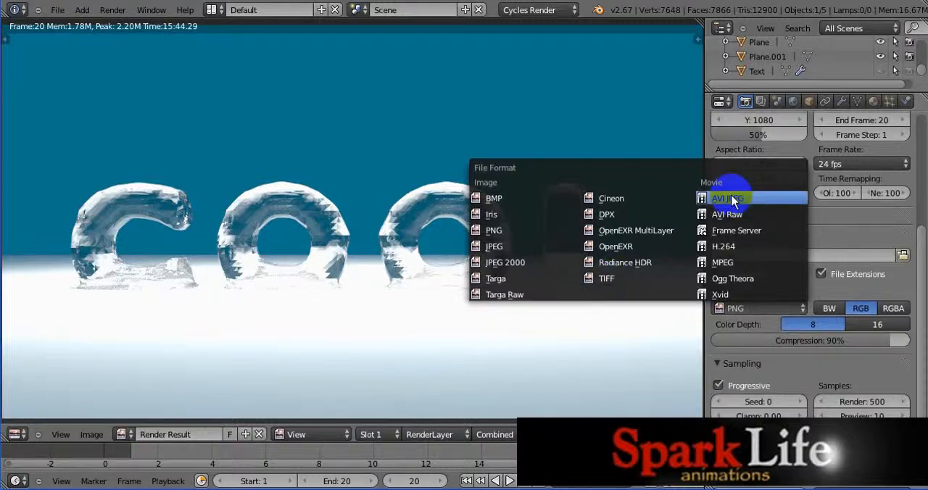
pyautogui.click(825, 227)
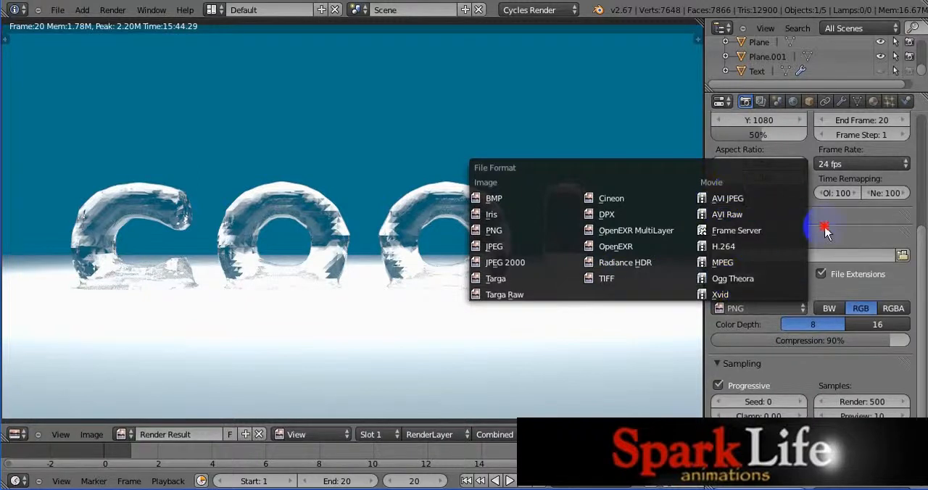
pyautogui.click(767, 311)
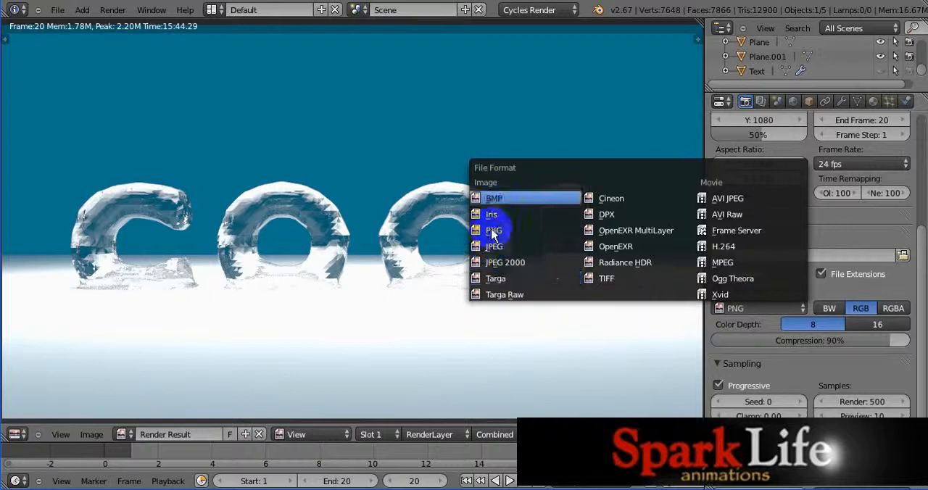
pyautogui.click(652, 84)
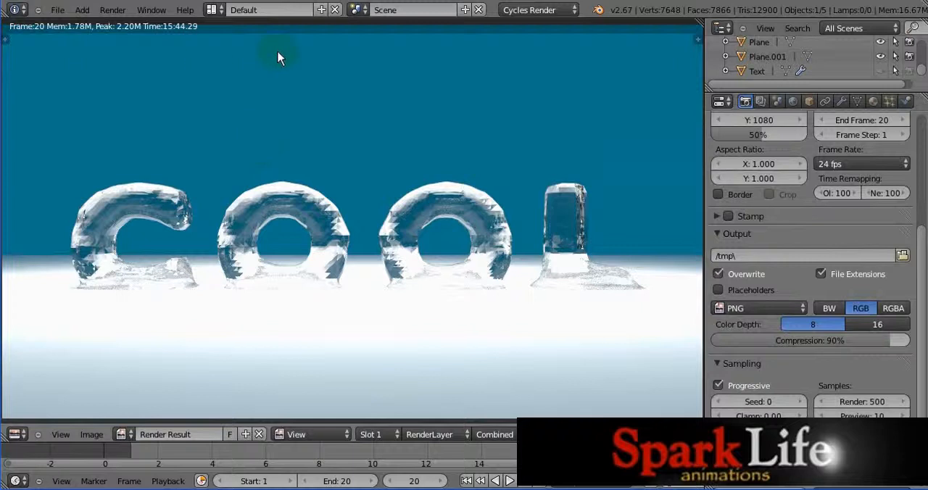
# Step: Leave the render view and save the scene as a new project file named COOL.blend in the Training Course folder
pyautogui.press('Escape')
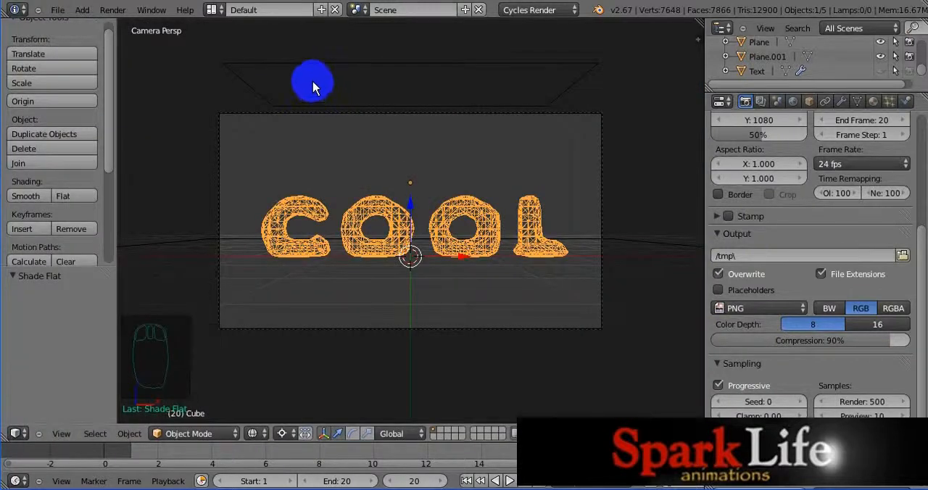
pyautogui.click(56, 9)
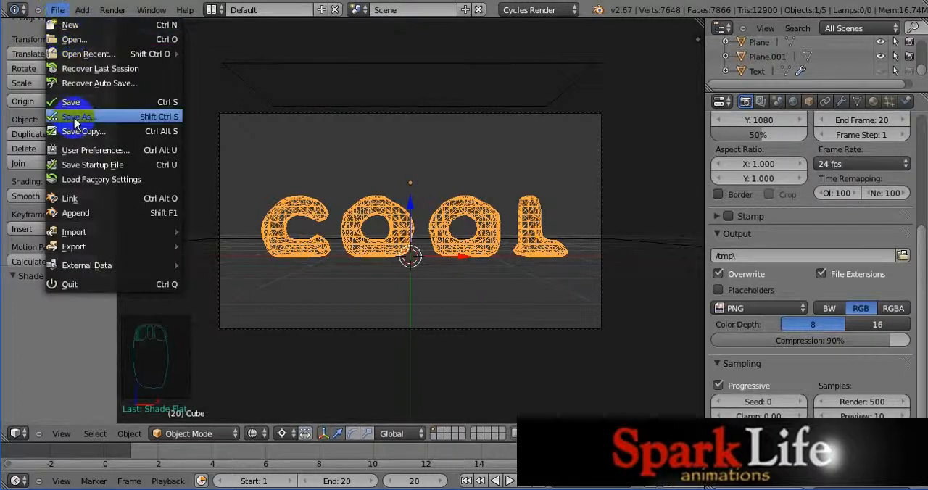
pyautogui.click(75, 118)
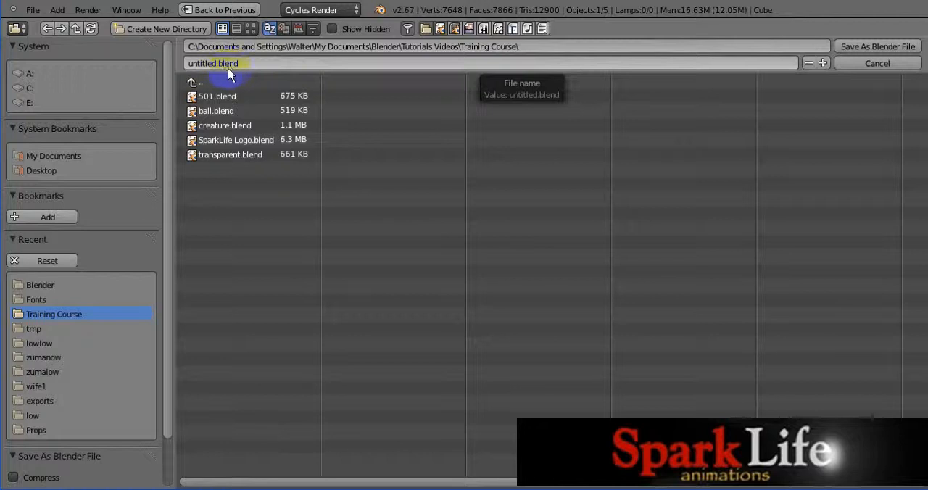
pyautogui.click(192, 63)
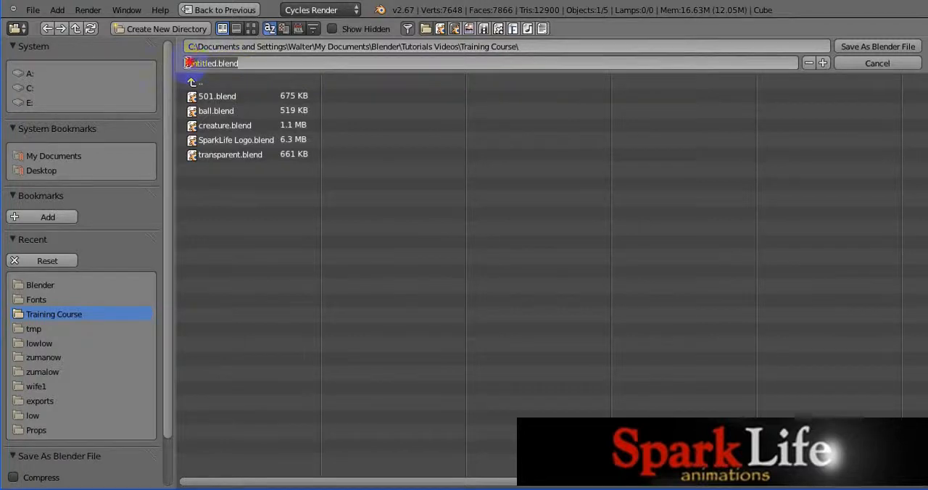
pyautogui.moveTo(192, 63); pyautogui.dragTo(217, 63)
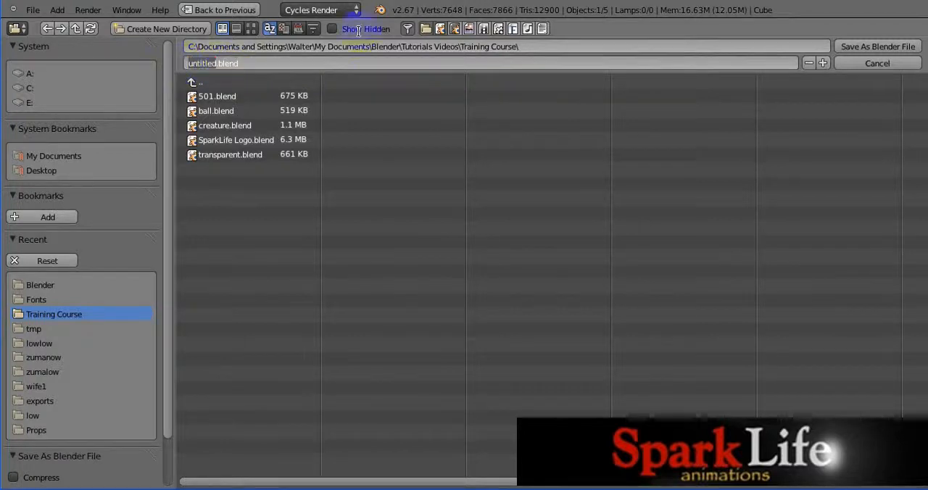
pyautogui.write('COOL')
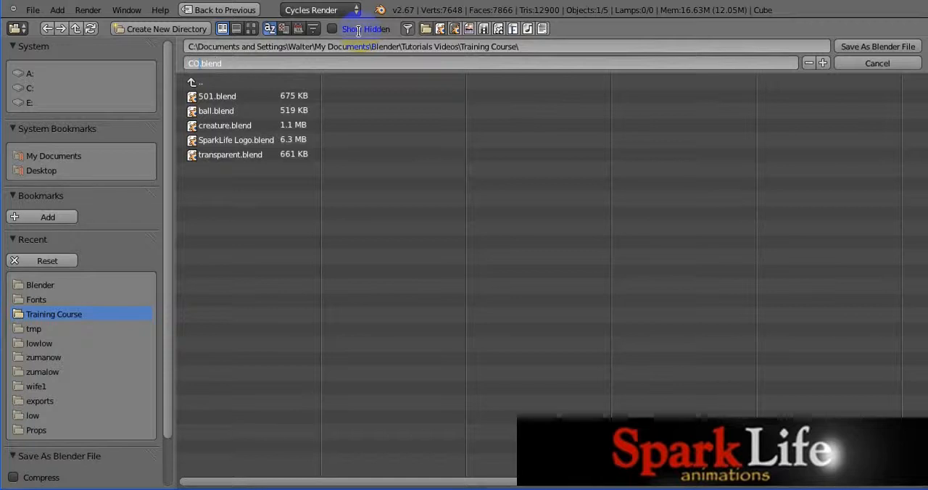
pyautogui.click(880, 48)
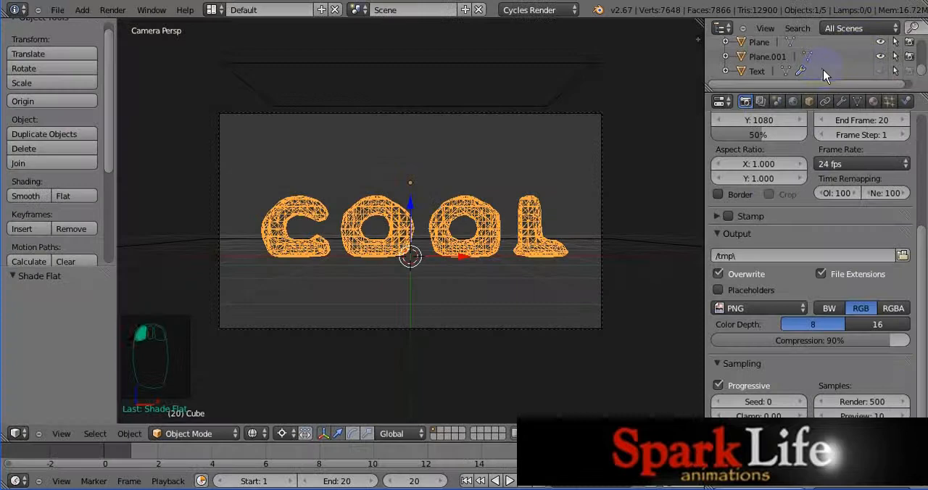